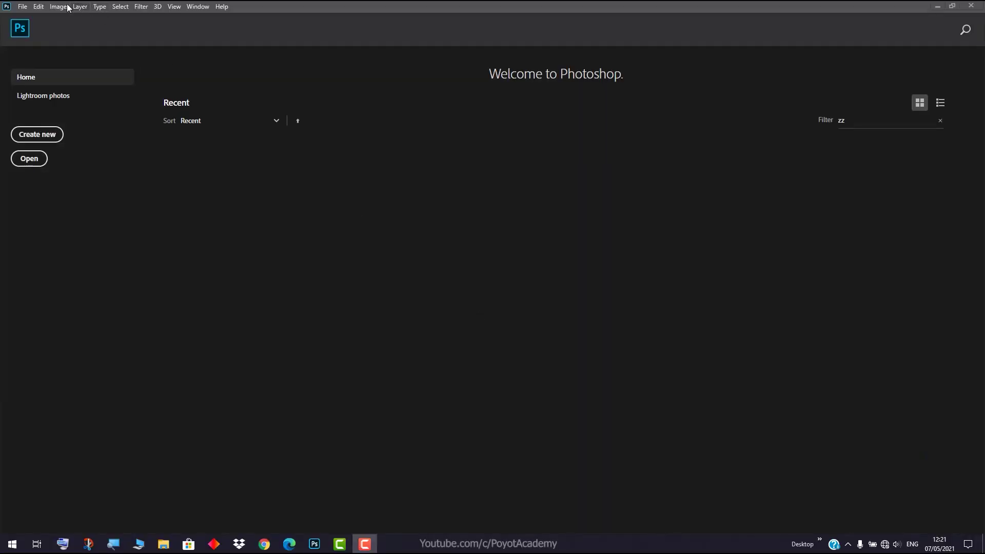
# - Create a new 1920 x 1080 px document at 72 ppi with a white background
pyautogui.click(27, 8)
pyautogui.click(29, 17)
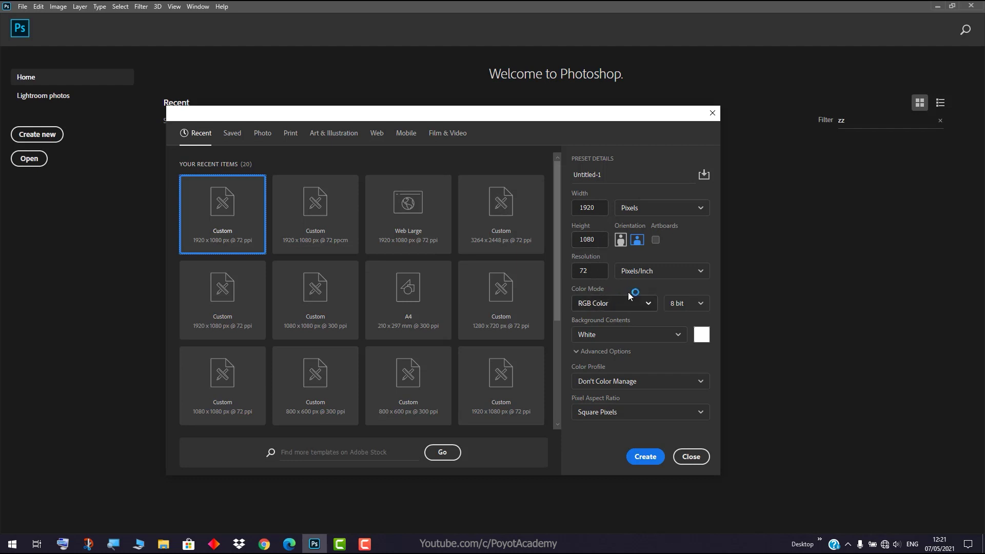
pyautogui.click(646, 456)
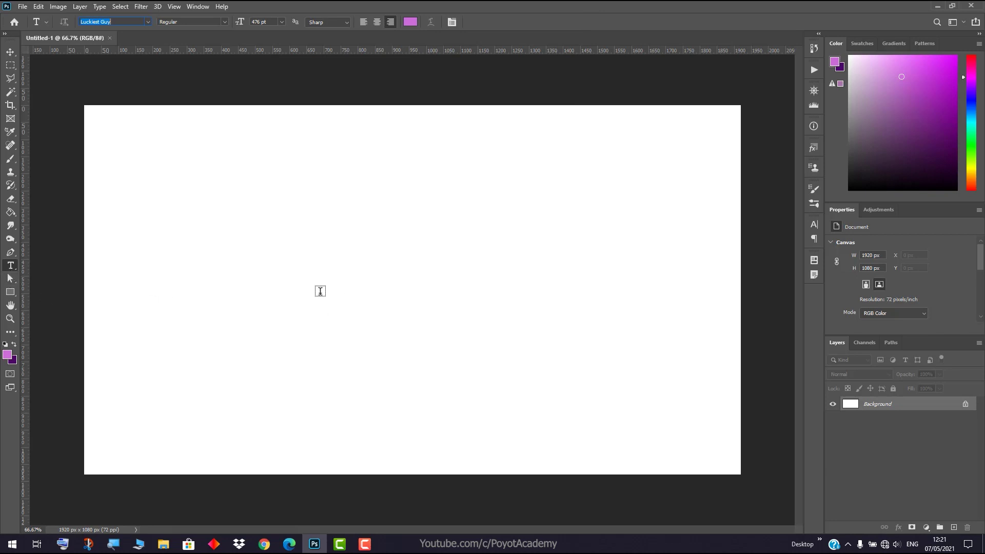
# - Add a text layer reading POYOT on the canvas in Luckiest Guy at 327 pt
pyautogui.click(367, 300)
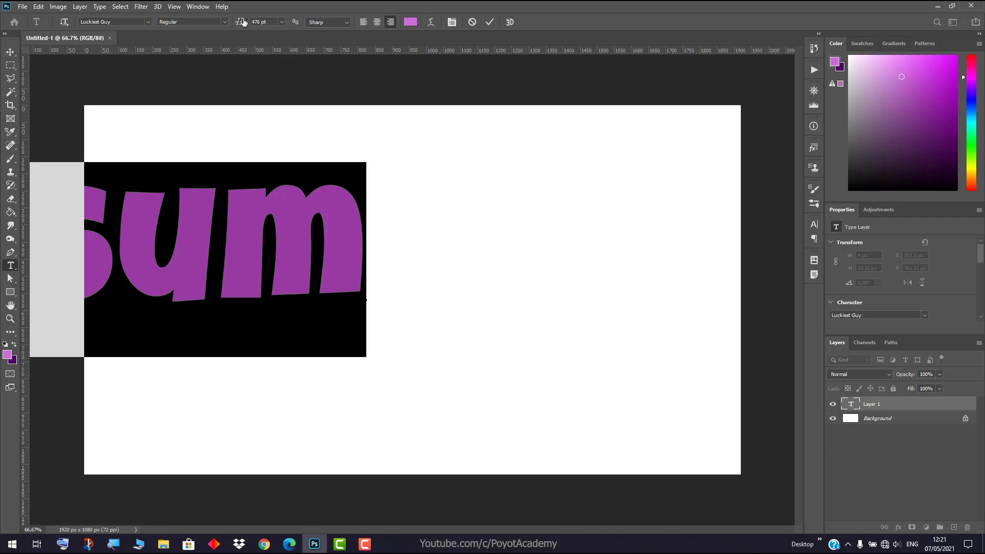
pyautogui.moveTo(240, 22); pyautogui.dragTo(170, 81)
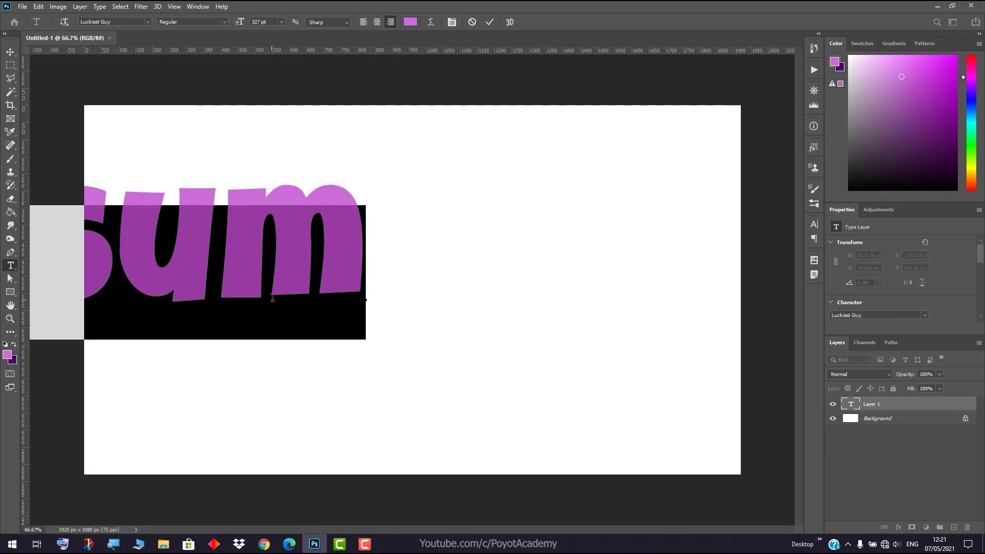
pyautogui.click(265, 256)
pyautogui.moveTo(330, 198); pyautogui.dragTo(616, 244)
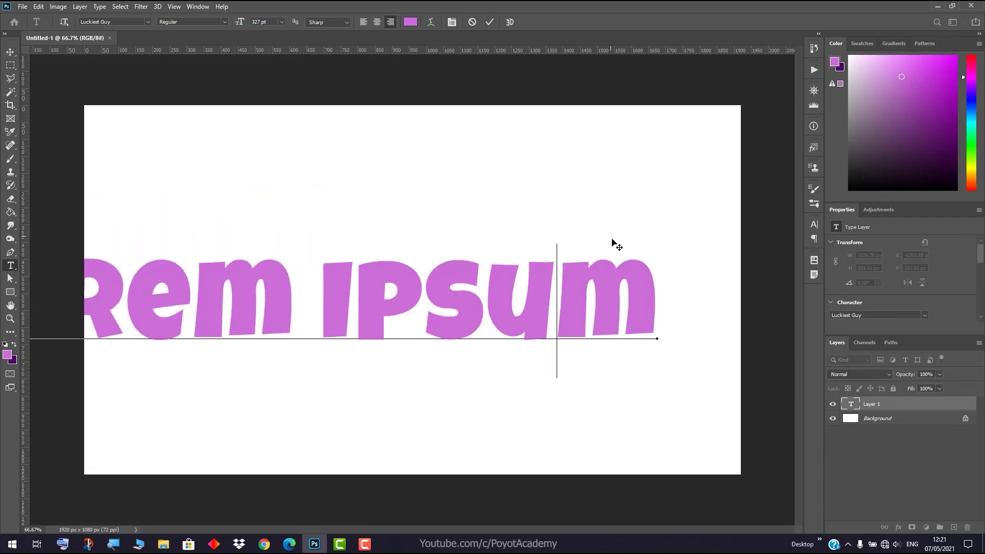
pyautogui.tripleClick(538, 291)
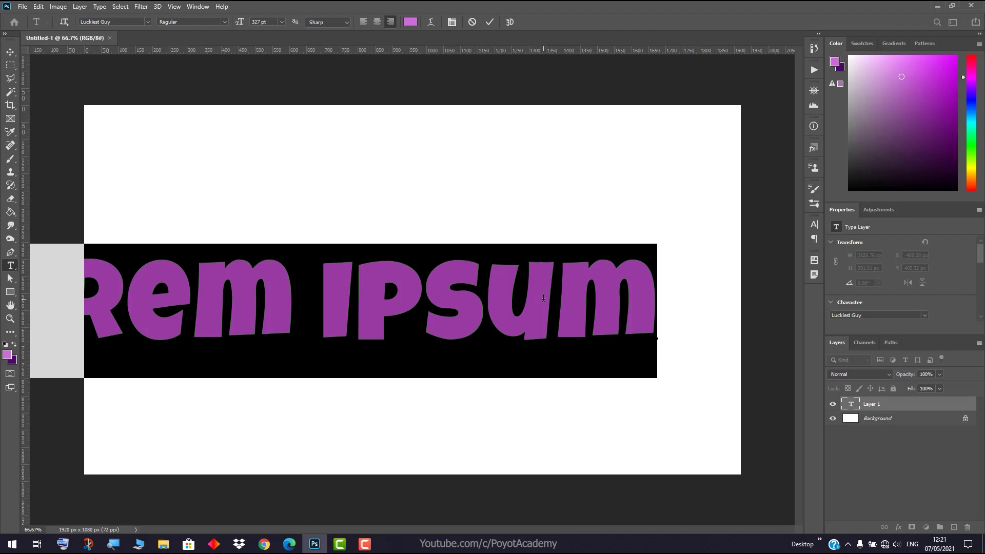
pyautogui.write('POYOT')
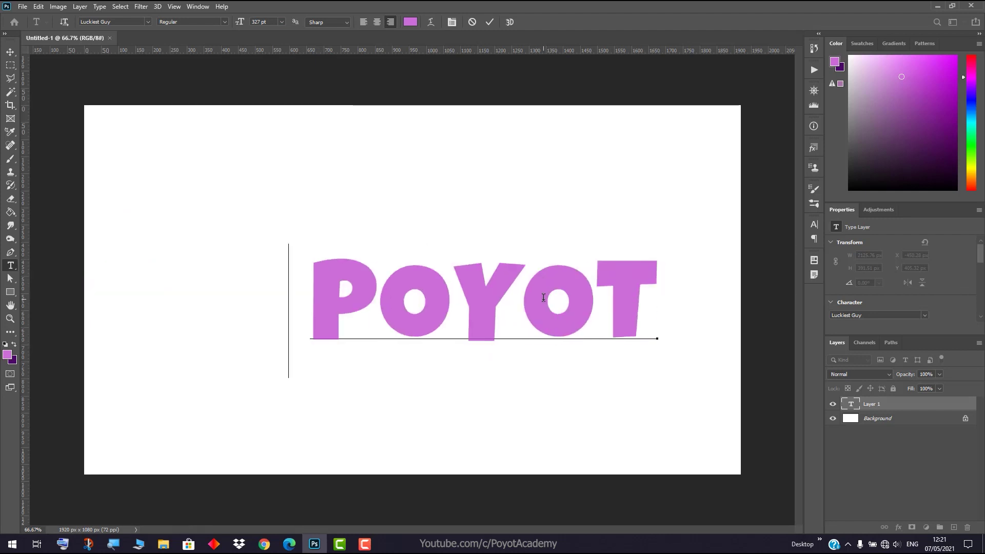
# - Set the POYOT text size to 484 pt and place the word near the centre of the canvas
pyautogui.click(544, 298)
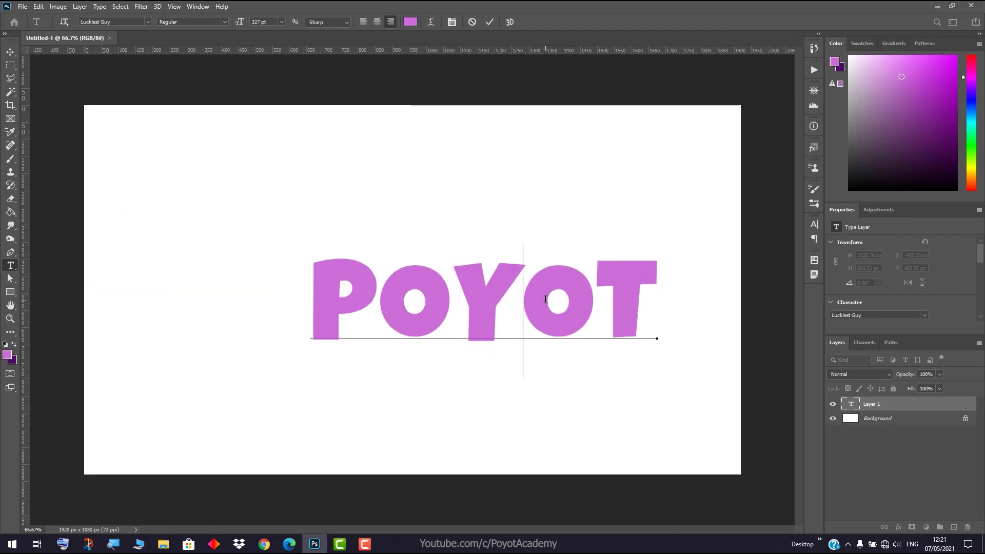
pyautogui.doubleClick(592, 288)
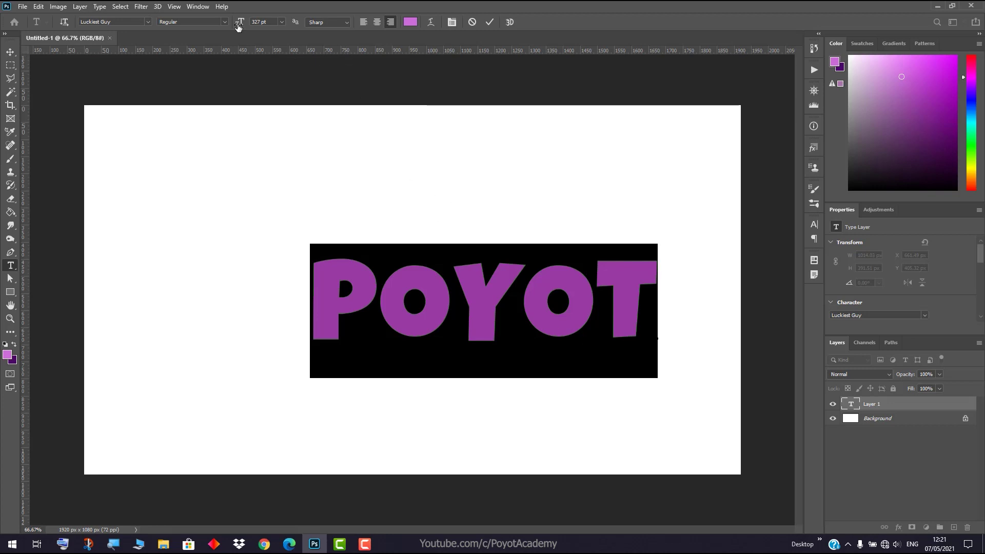
pyautogui.moveTo(239, 25); pyautogui.dragTo(350, 20)
pyautogui.click(420, 263)
pyautogui.moveTo(488, 180); pyautogui.dragTo(538, 195)
pyautogui.doubleClick(448, 253)
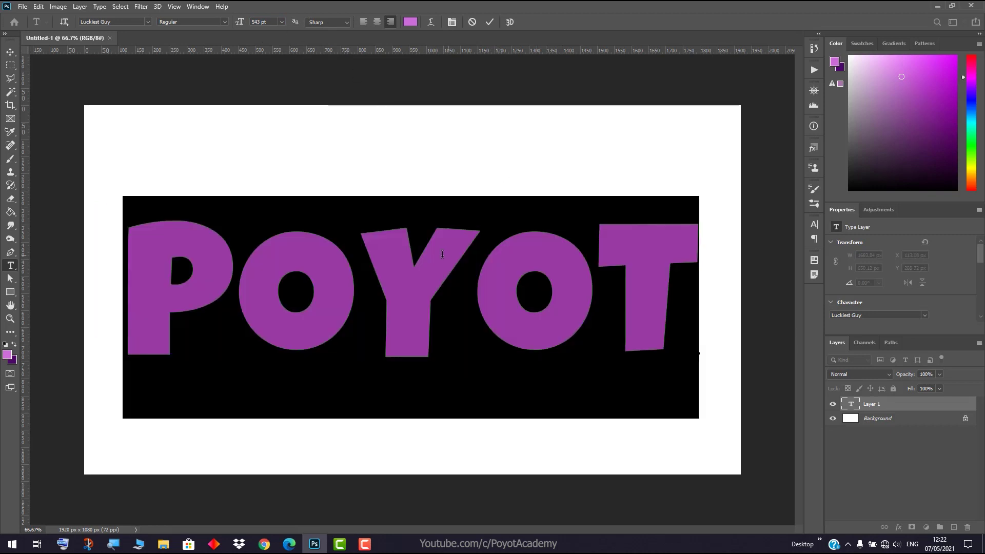
pyautogui.moveTo(238, 26); pyautogui.dragTo(212, 42)
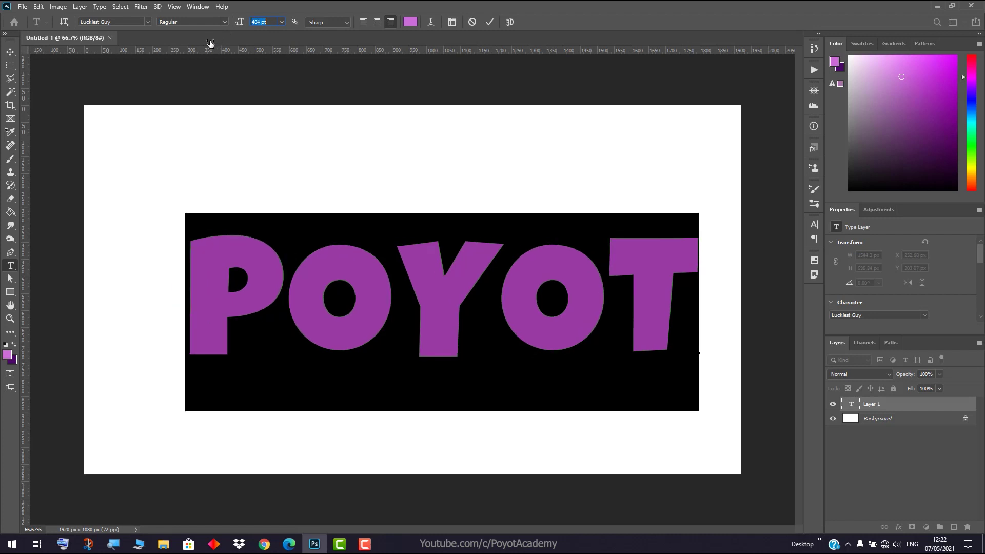
pyautogui.click(508, 221)
pyautogui.moveTo(528, 188); pyautogui.dragTo(500, 189)
pyautogui.click(572, 377)
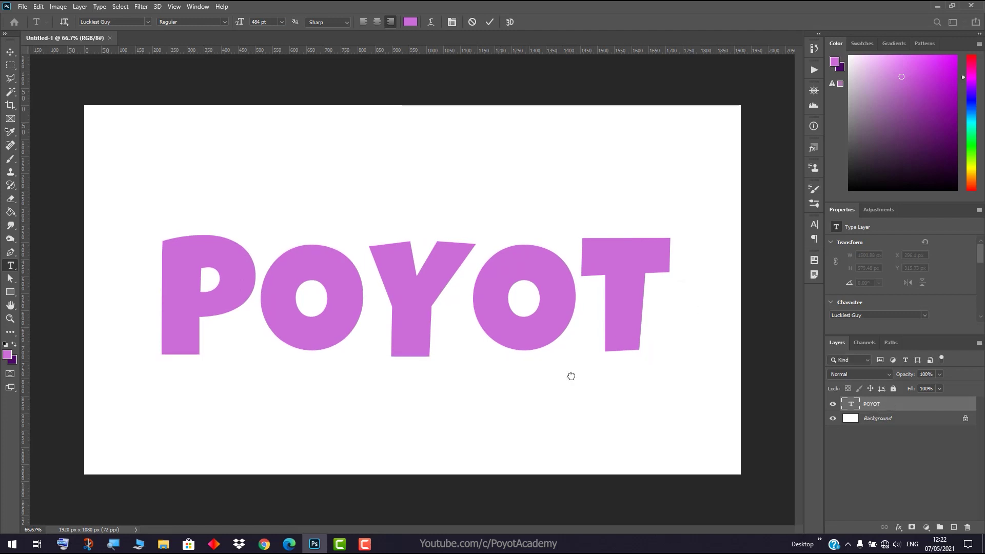
pyautogui.click(7, 53)
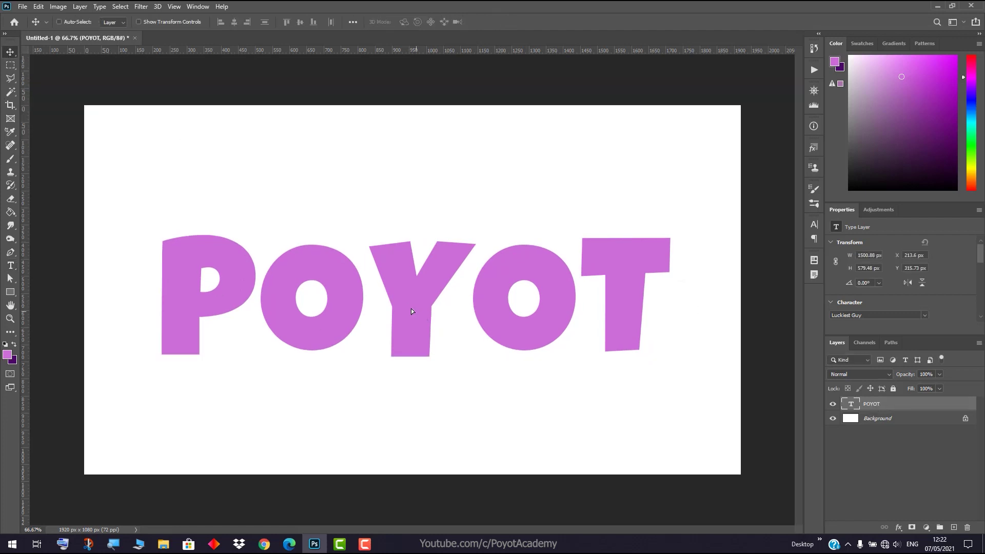
pyautogui.moveTo(411, 309)
pyautogui.mouseDown()
pyautogui.moveTo(413, 297)
pyautogui.moveTo(414, 327)
pyautogui.moveTo(410, 316)
pyautogui.mouseUp()
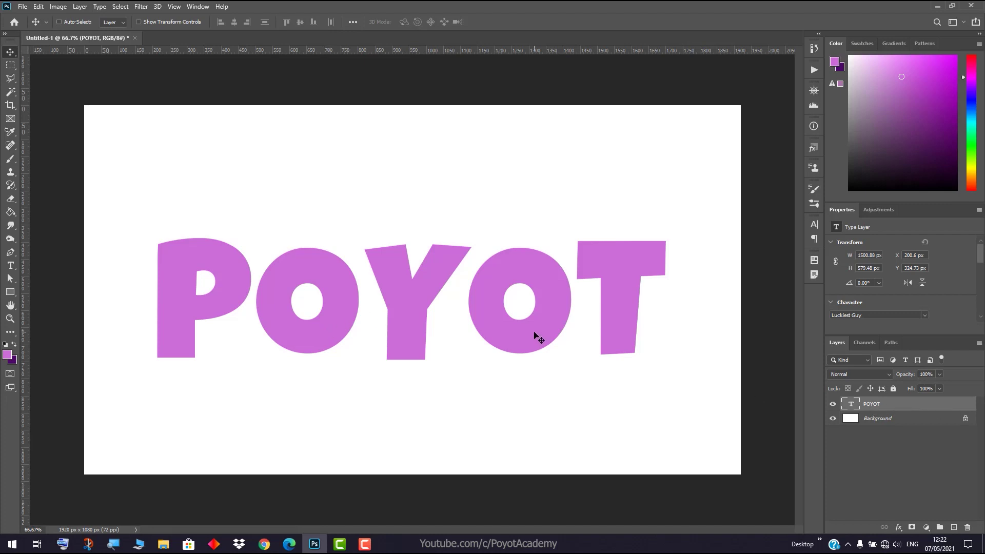
# - Add a Gradient Overlay effect to the POYOT text layer
pyautogui.doubleClick(895, 408)
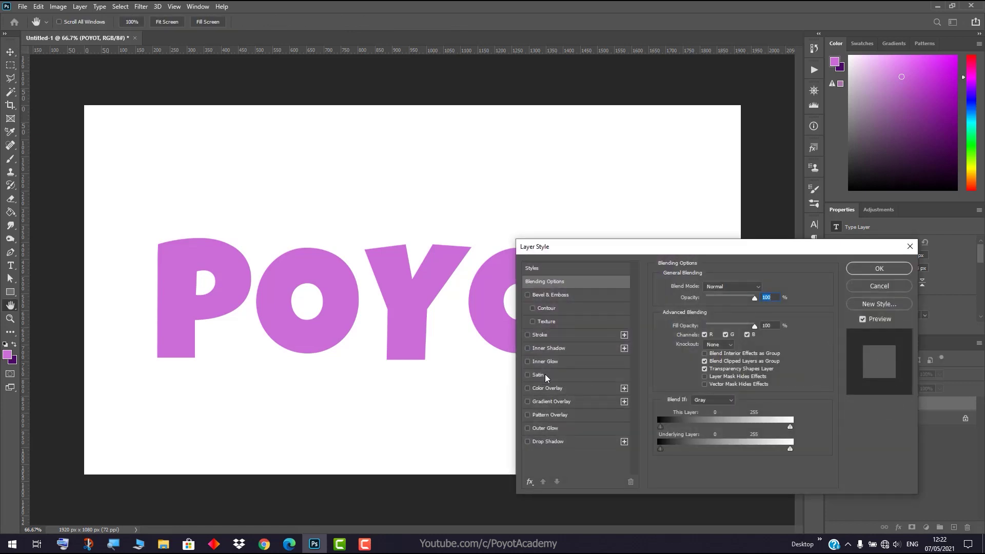
pyautogui.click(564, 403)
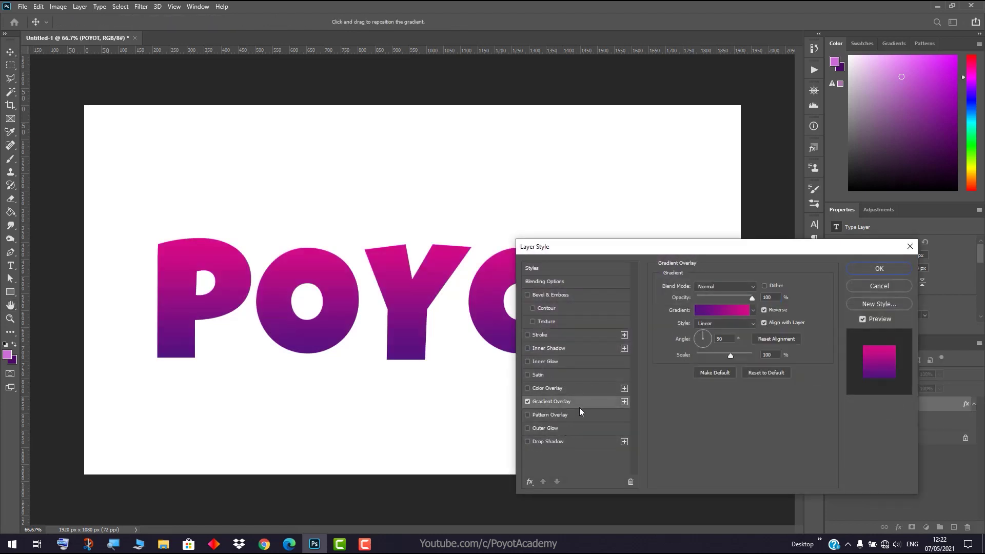
pyautogui.moveTo(679, 249); pyautogui.dragTo(683, 149)
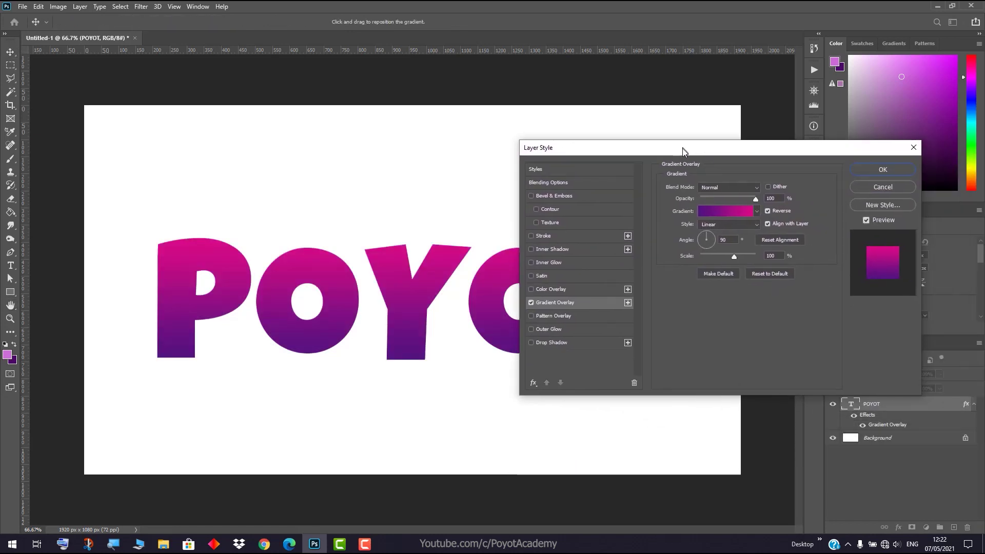
pyautogui.moveTo(744, 150); pyautogui.dragTo(755, 211)
# - Choose the magenta-to-purple preset from the Purples gradients for the overlay and apply the layer style
pyautogui.click(768, 275)
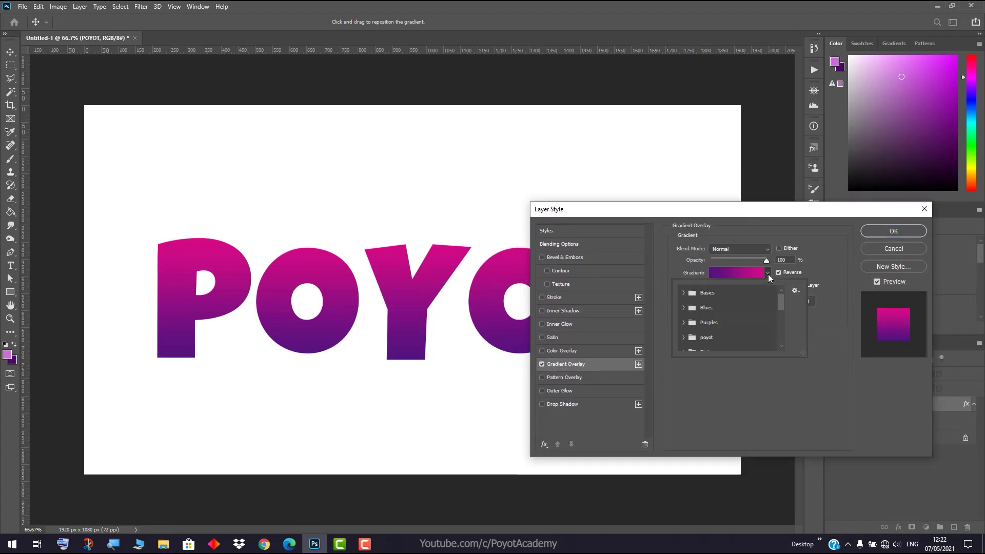
pyautogui.click(683, 324)
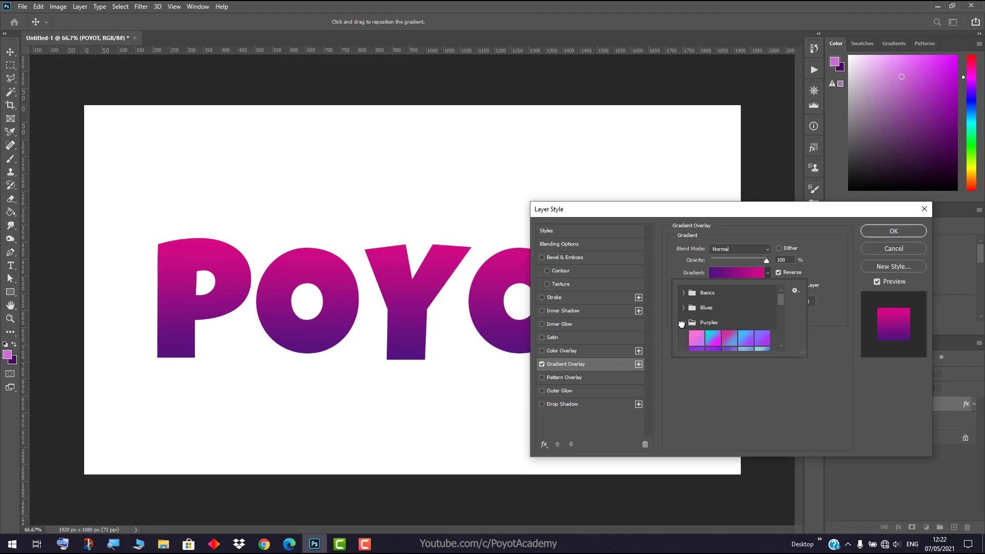
pyautogui.scroll(-4, 739, 330)
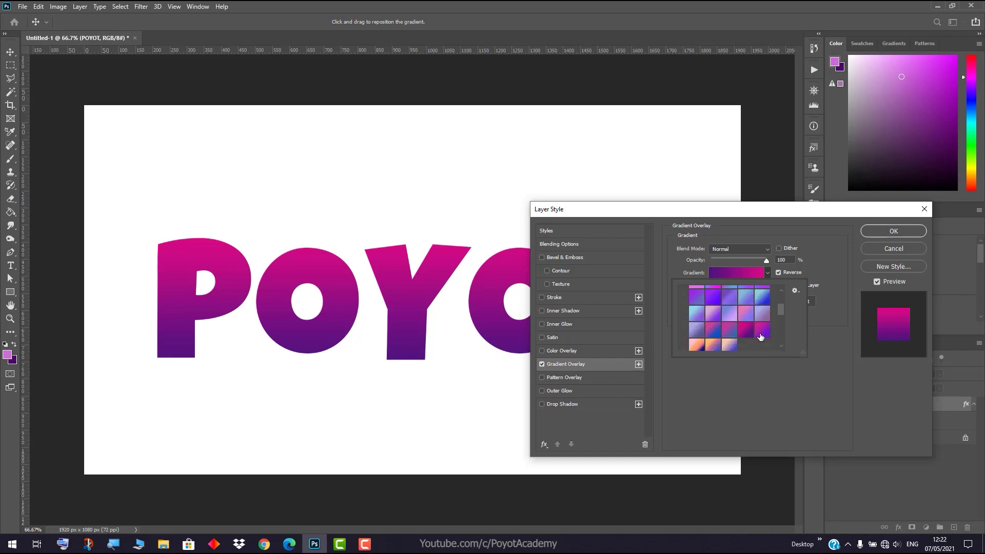
pyautogui.click(762, 333)
pyautogui.click(747, 333)
pyautogui.scroll(-1, 708, 323)
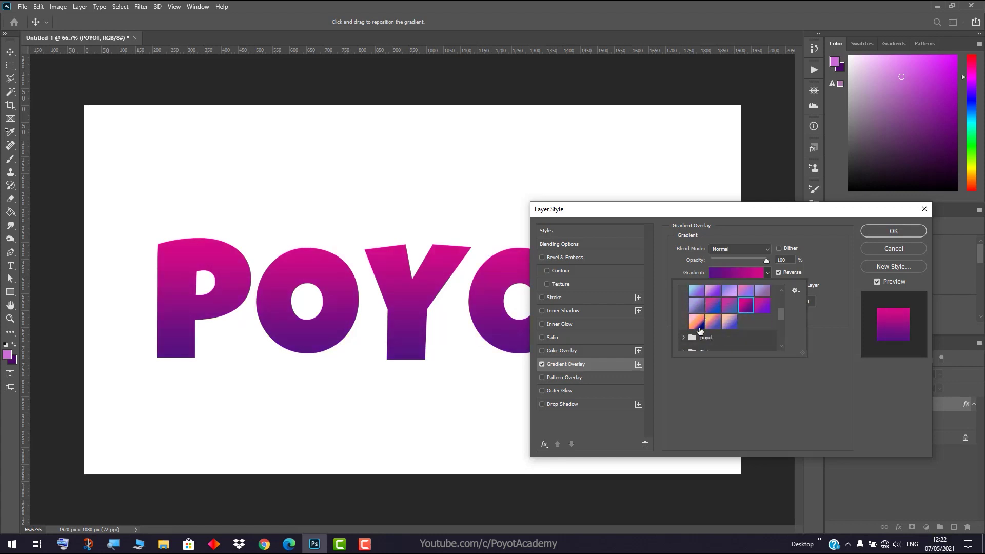
pyautogui.click(697, 322)
pyautogui.click(748, 303)
pyautogui.click(693, 329)
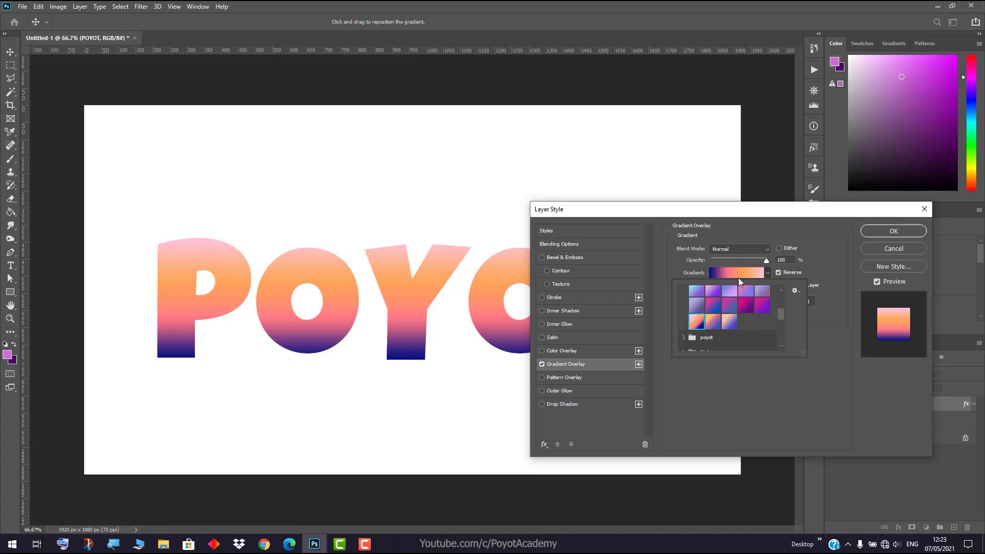
pyautogui.click(746, 305)
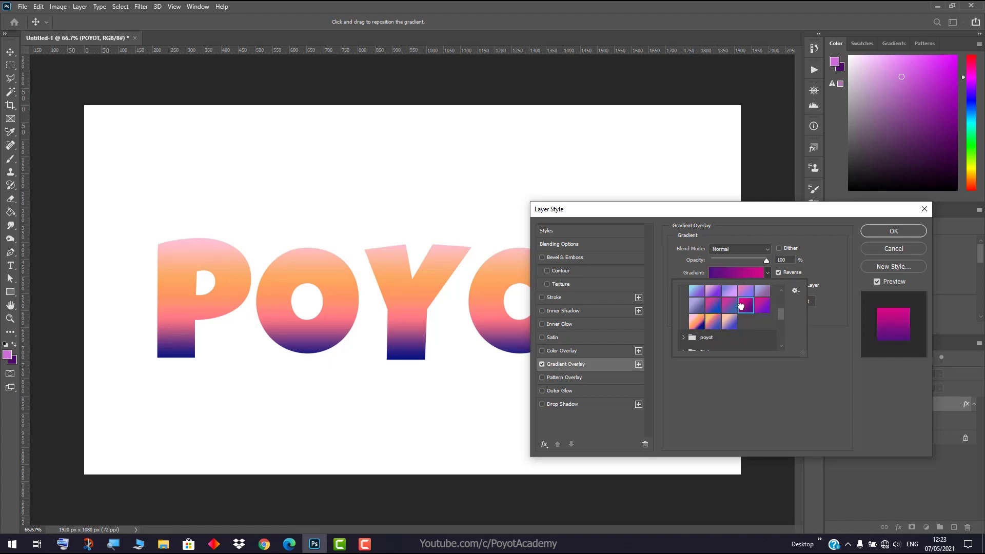
pyautogui.click(893, 232)
pyautogui.click(893, 232)
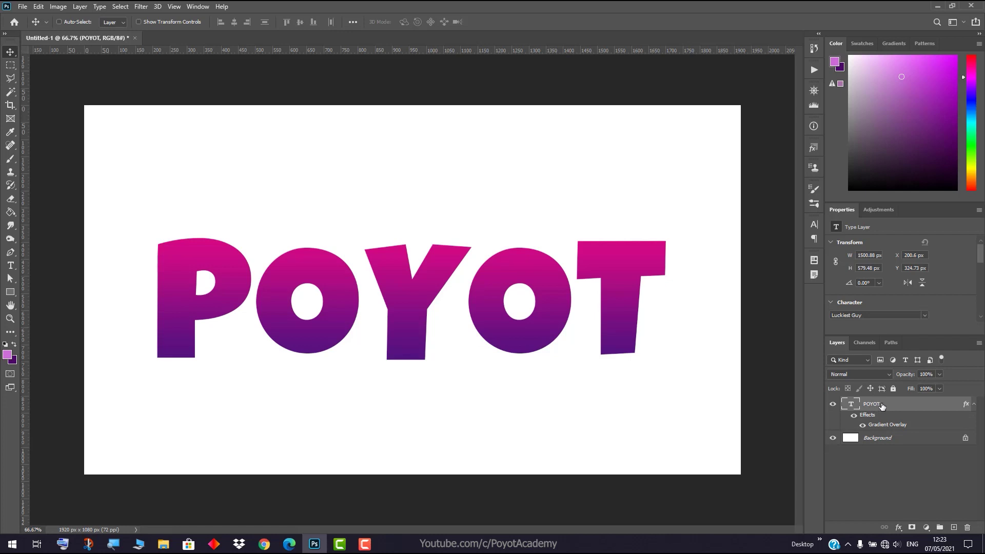
# - Duplicate the POYOT text layer and hide the layer effects of the original below it
pyautogui.hotkey('ctrl', 'j')
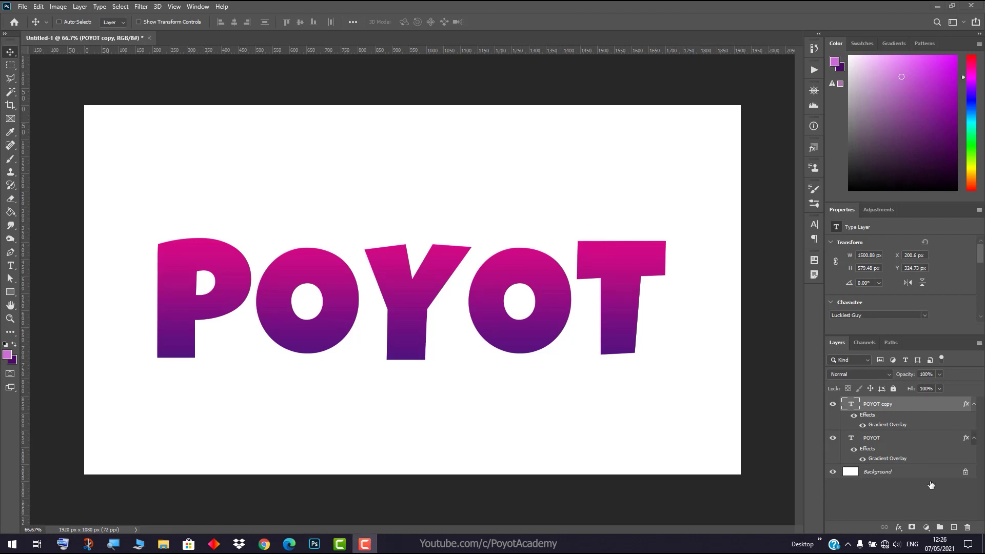
pyautogui.click(890, 442)
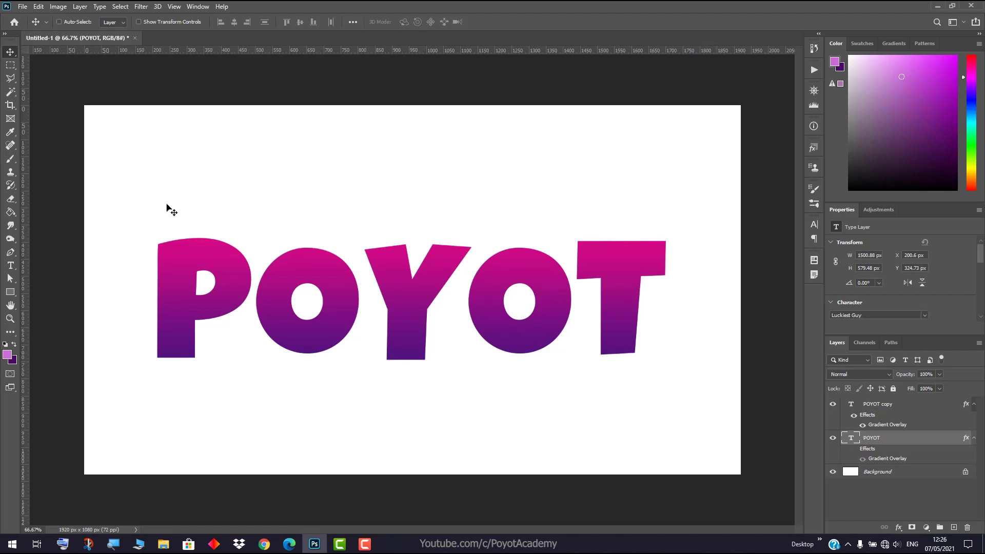
# - Scale the lower POYOT text to 99% and offset it slightly below and to the left of the gradient copy
pyautogui.moveTo(608, 356); pyautogui.dragTo(598, 364)
pyautogui.press('ctrl')
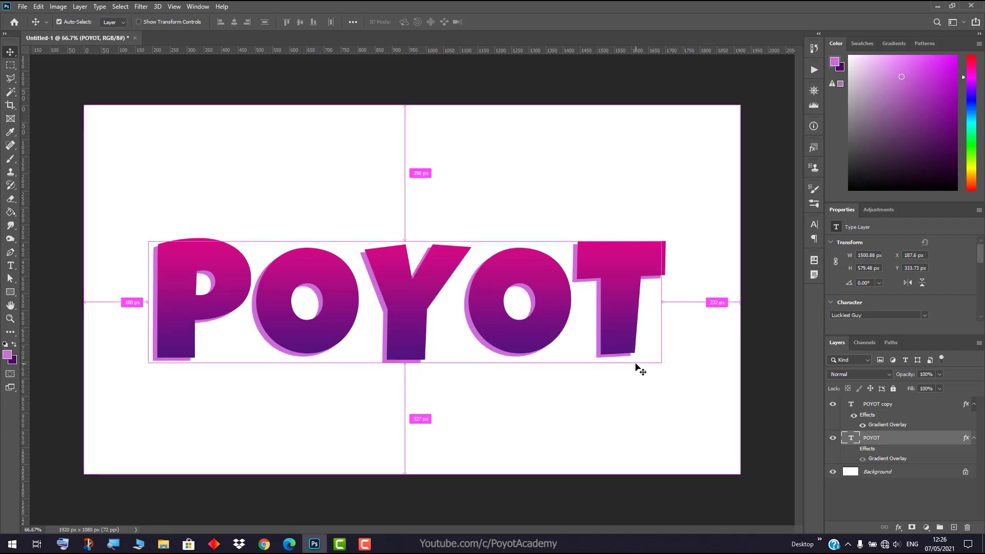
pyautogui.hotkey('ctrl', 't')
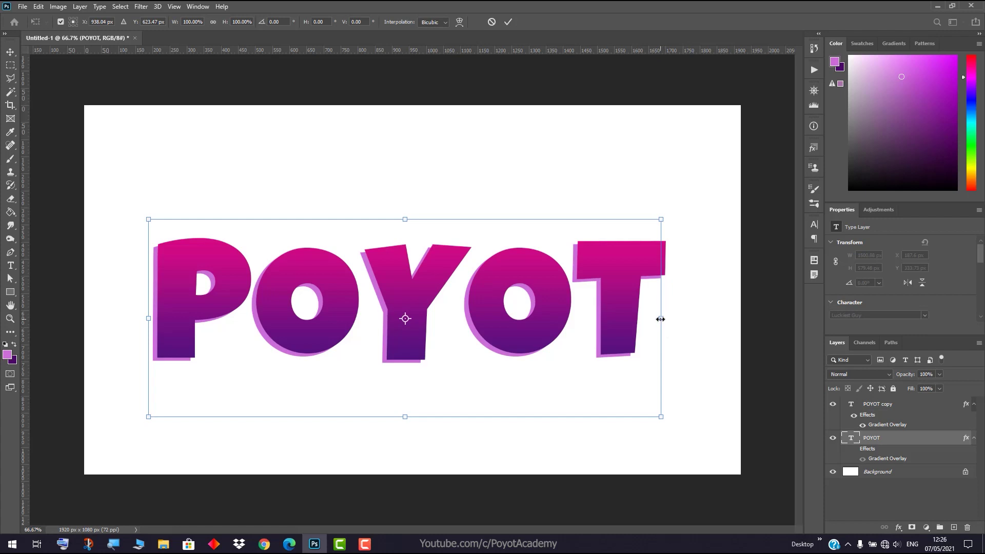
pyautogui.moveTo(660, 319); pyautogui.dragTo(625, 340)
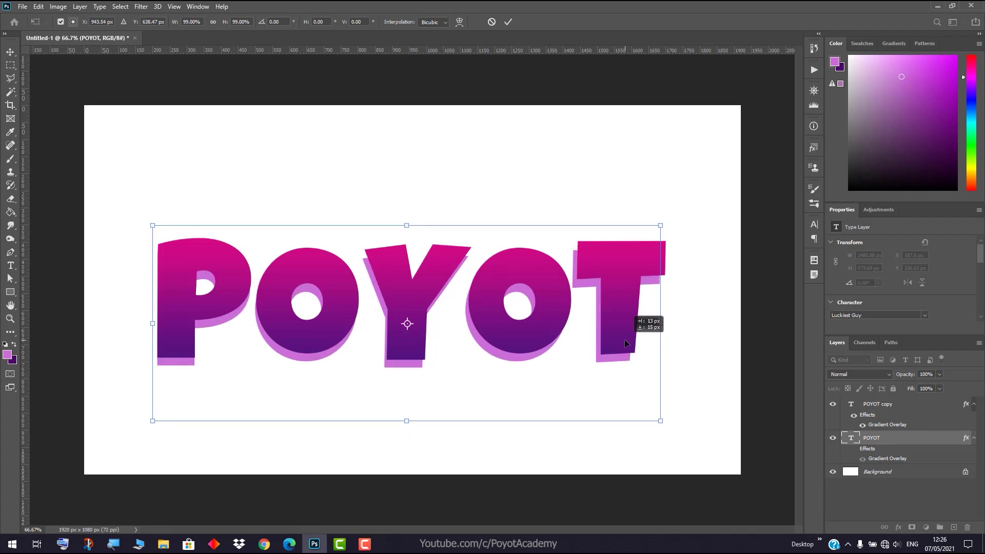
pyautogui.moveTo(624, 340); pyautogui.dragTo(623, 340)
pyautogui.press('Return')
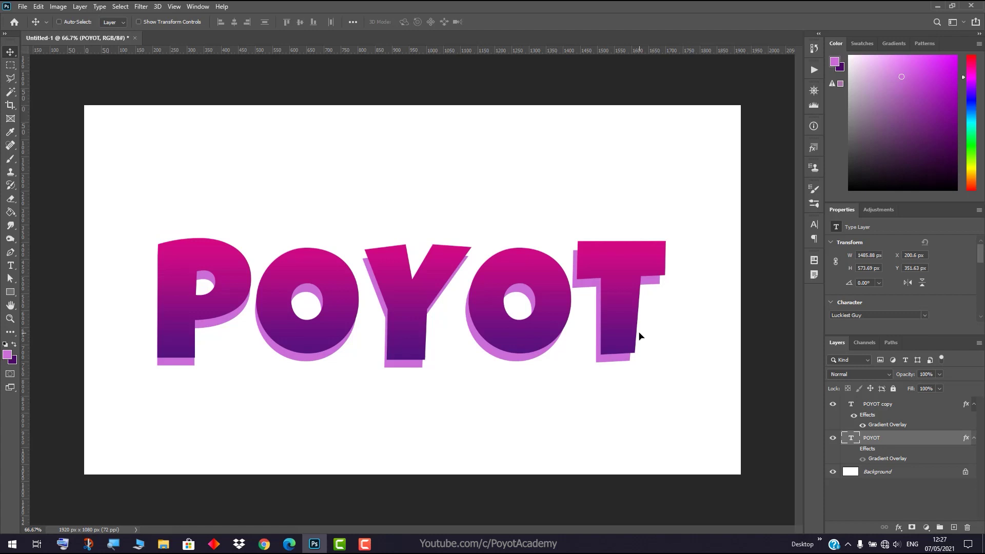
# - Free-transform the lower POYOT text again to 98.89% scale and shift it slightly down and to the right
pyautogui.press('ctrl')
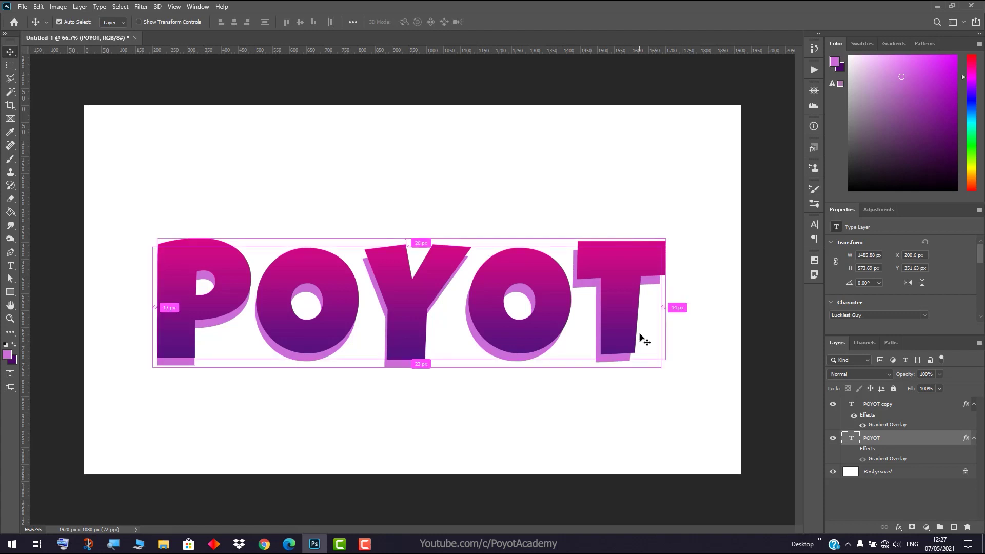
pyautogui.hotkey('ctrl', 't')
pyautogui.moveTo(660, 323); pyautogui.dragTo(654, 314)
pyautogui.moveTo(607, 344); pyautogui.dragTo(612, 351)
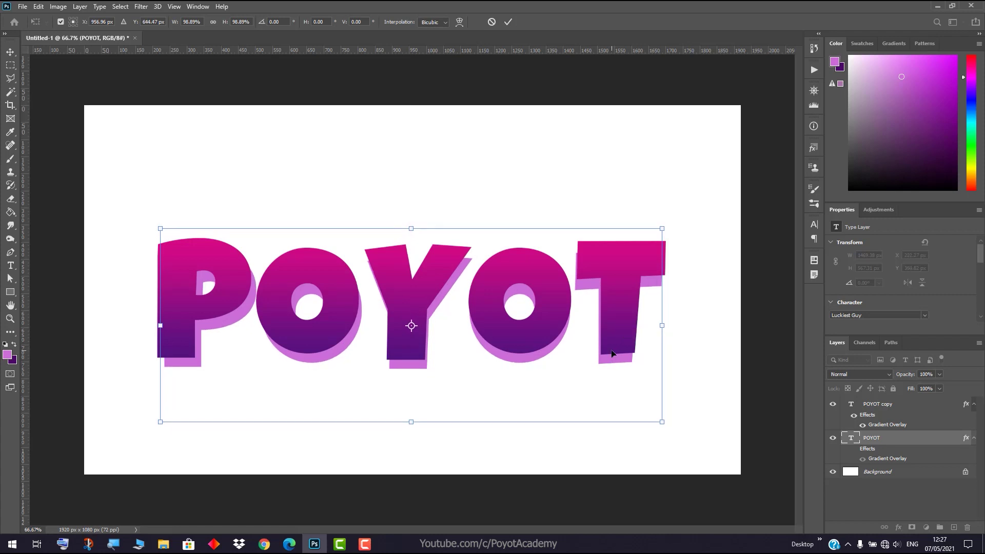
# - Nudge the lower POYOT text to about X 955.46 px, Y 641.47 px and commit the transform
pyautogui.press('Left')
pyautogui.press('Left')
pyautogui.press('Left')
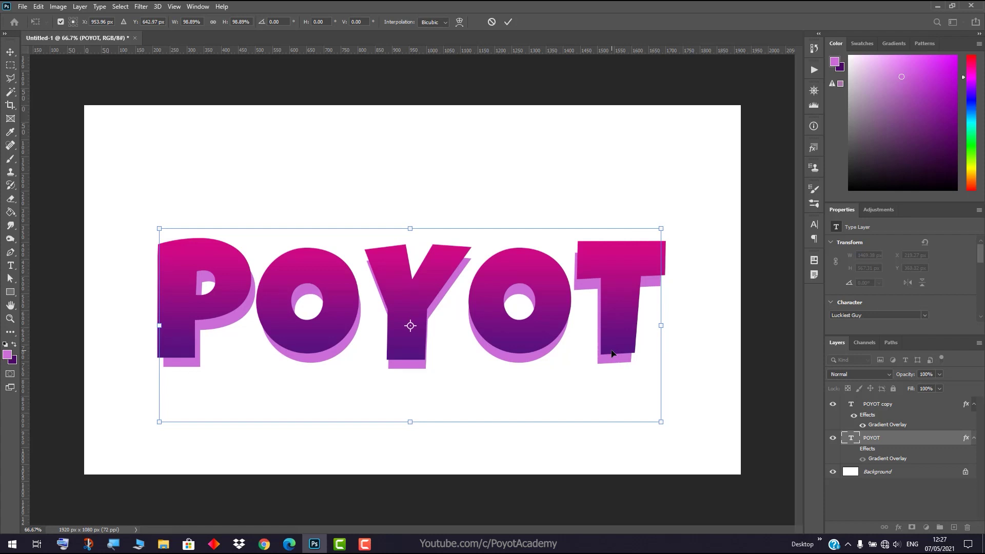
pyautogui.press('Down')
pyautogui.press('Down')
pyautogui.press('Down')
pyautogui.press('Left')
pyautogui.press('Left')
pyautogui.press('Left')
pyautogui.press('Left')
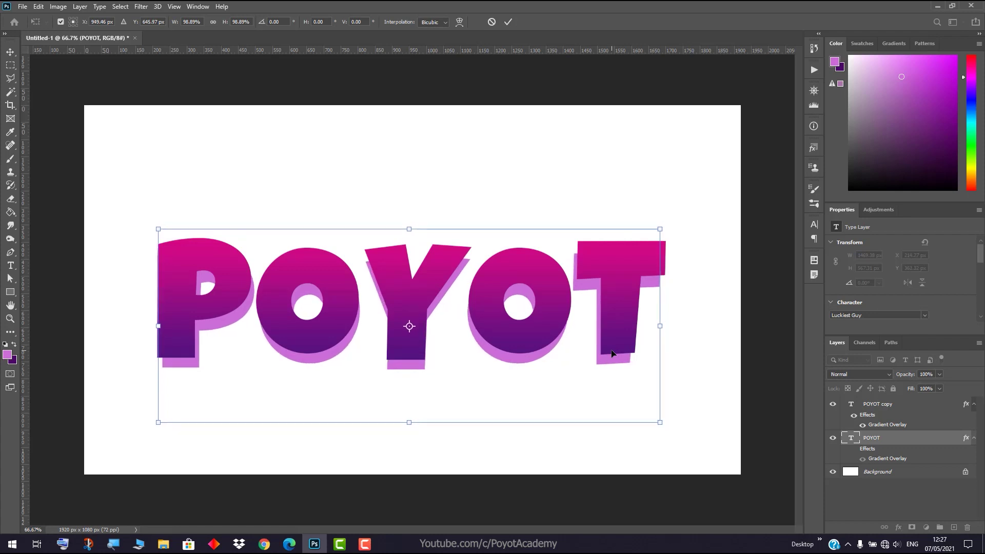
pyautogui.press('Right')
pyautogui.press('Right')
pyautogui.press('Right')
pyautogui.press('Right')
pyautogui.press('Right')
pyautogui.press('Right')
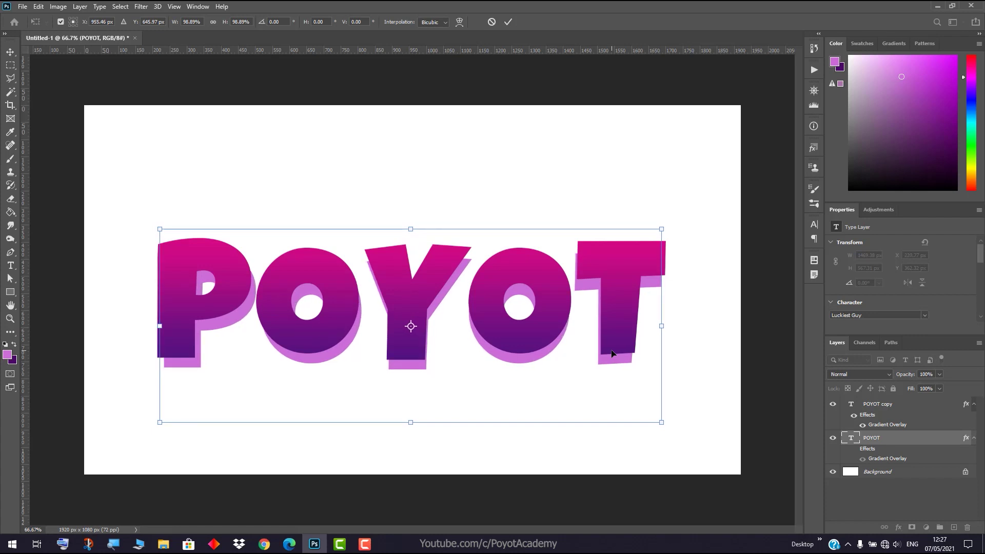
pyautogui.press('Up')
pyautogui.press('Up')
pyautogui.press('Up')
pyautogui.press('Up')
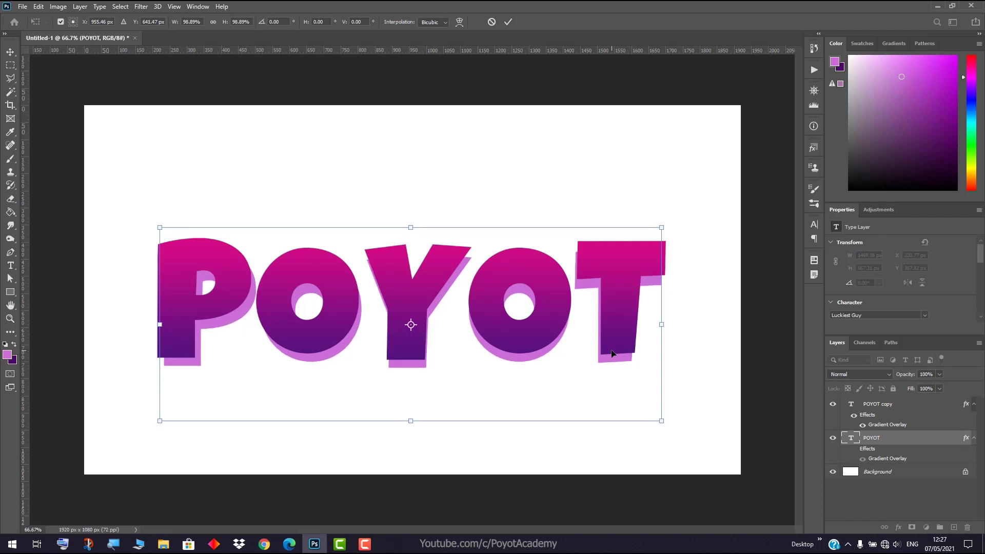
pyautogui.press('Return')
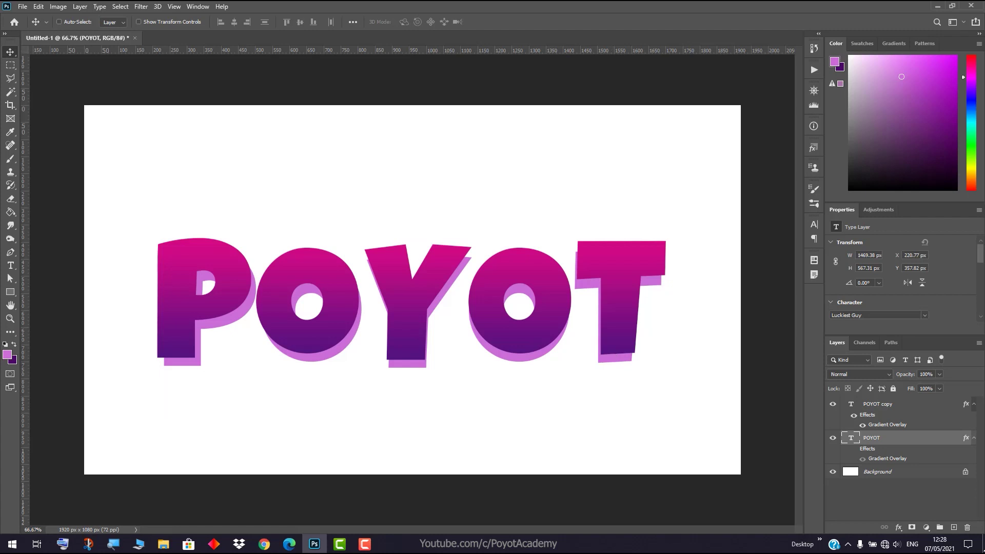
# - Show the lower POYOT layer's effects again and replace its Gradient Overlay with a Color Overlay
pyautogui.click(854, 450)
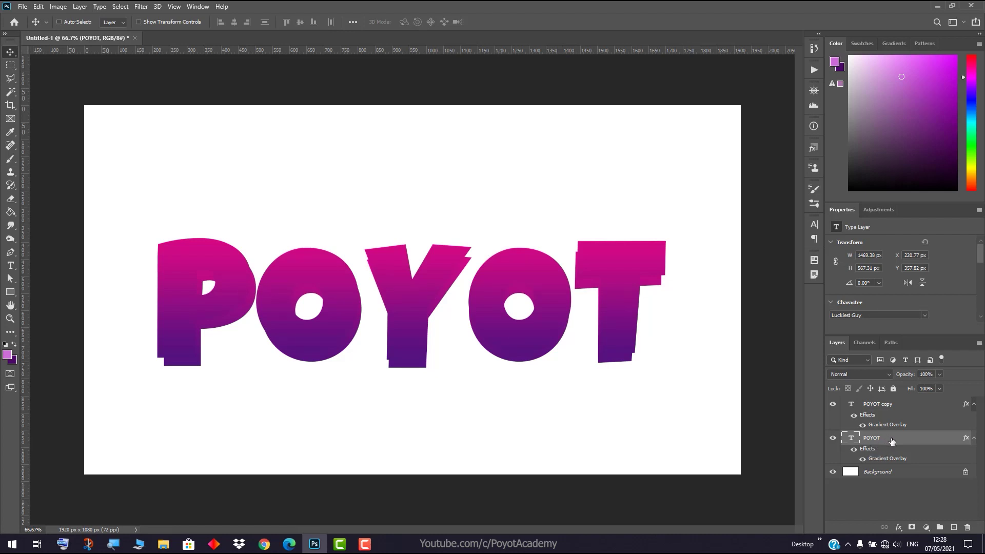
pyautogui.doubleClick(892, 440)
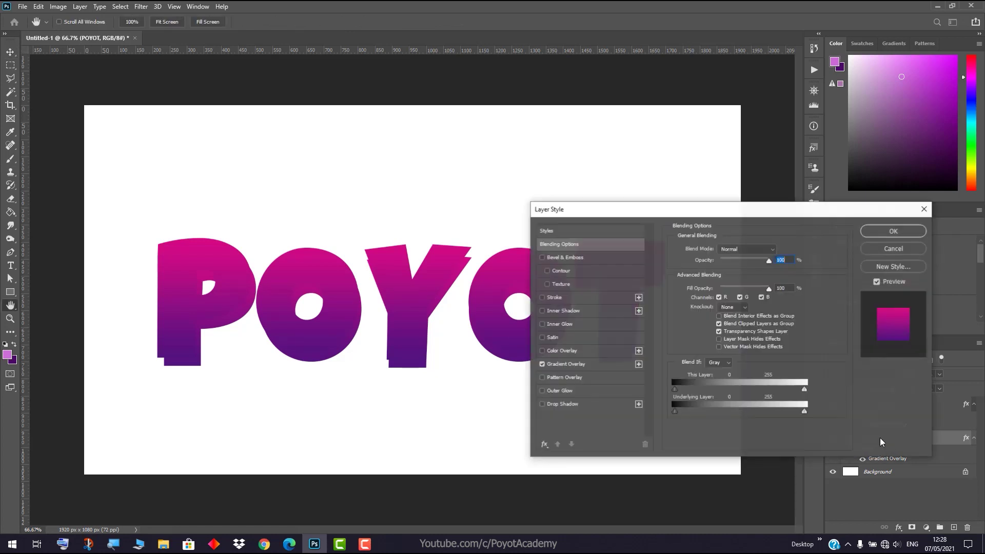
pyautogui.moveTo(668, 217); pyautogui.dragTo(696, 155)
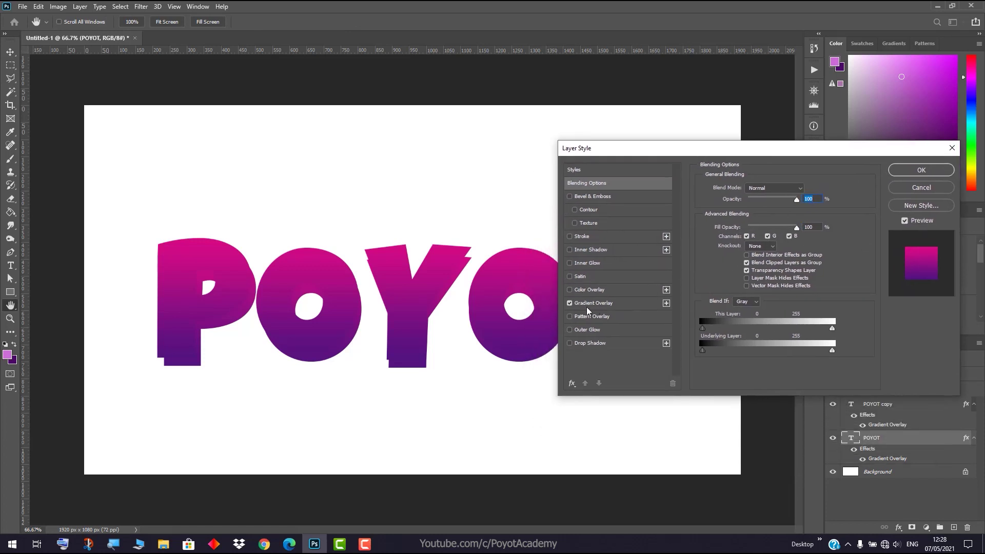
pyautogui.click(569, 303)
pyautogui.click(582, 291)
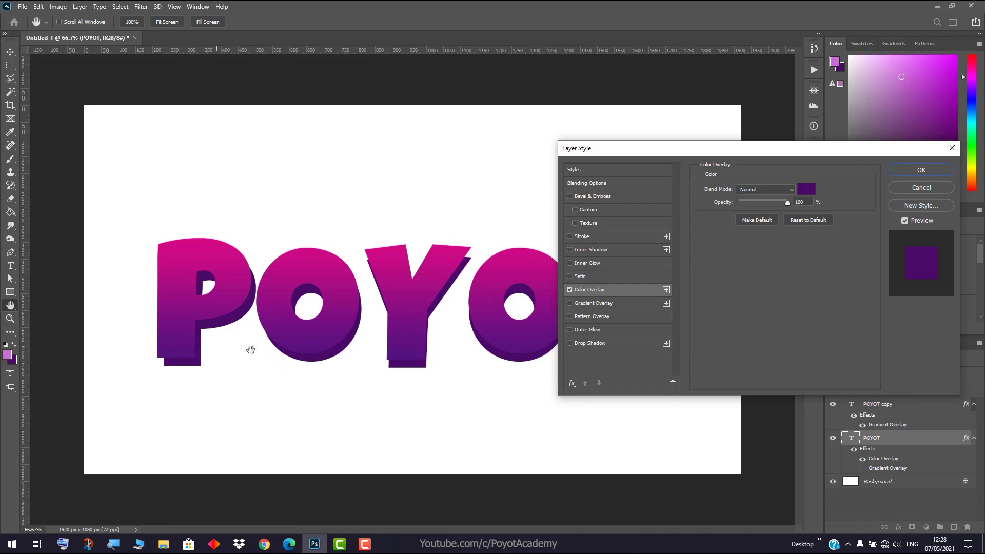
pyautogui.moveTo(853, 153); pyautogui.dragTo(850, 156)
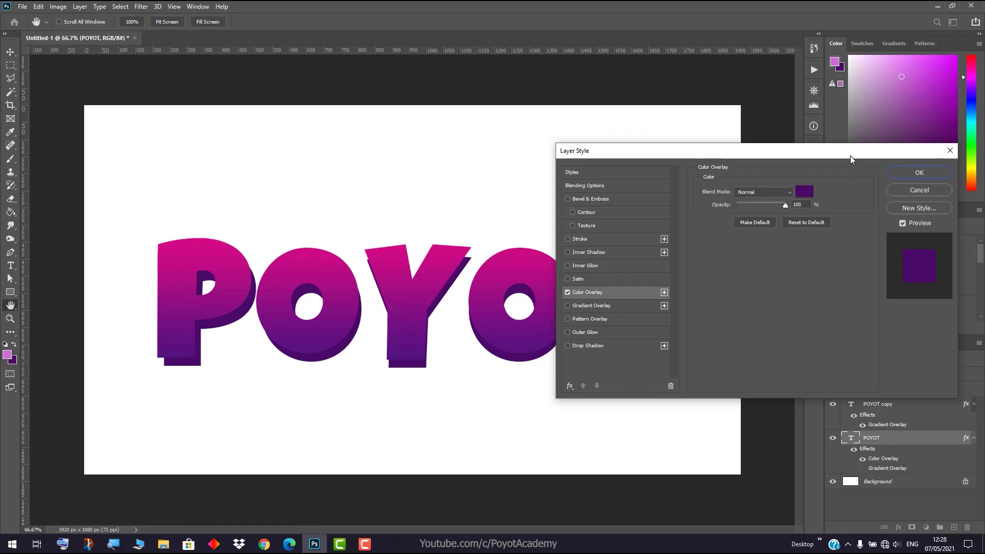
# - Set the Color Overlay of the lower POYOT text to dark purple #38074e and apply the layer style
pyautogui.click(807, 194)
pyautogui.click(808, 297)
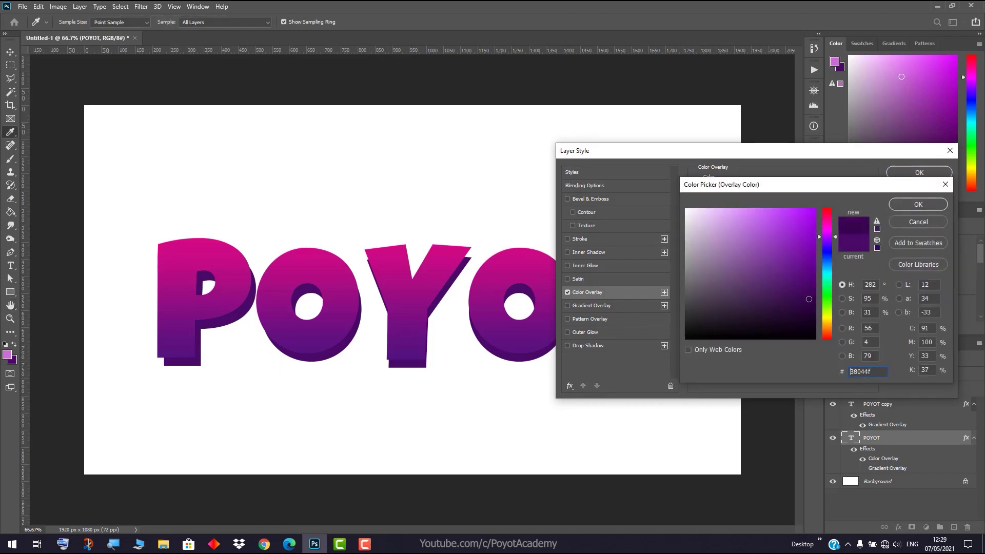
pyautogui.click(806, 294)
pyautogui.moveTo(810, 316); pyautogui.dragTo(791, 349)
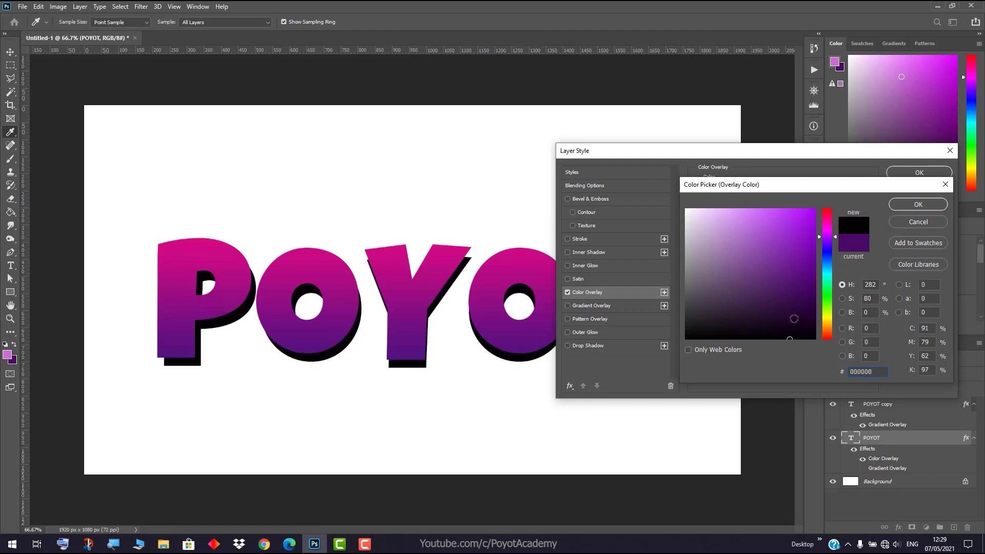
pyautogui.click(804, 299)
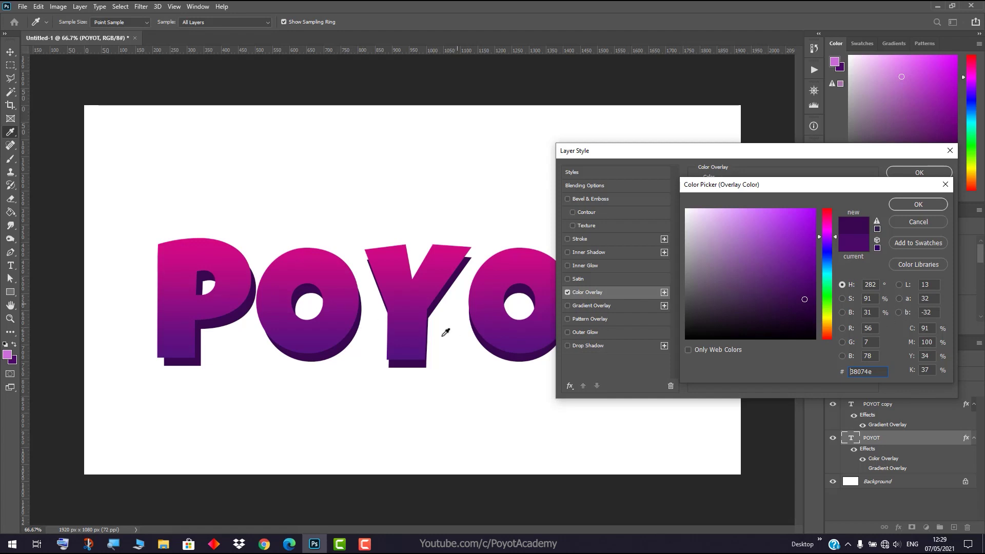
pyautogui.click(918, 205)
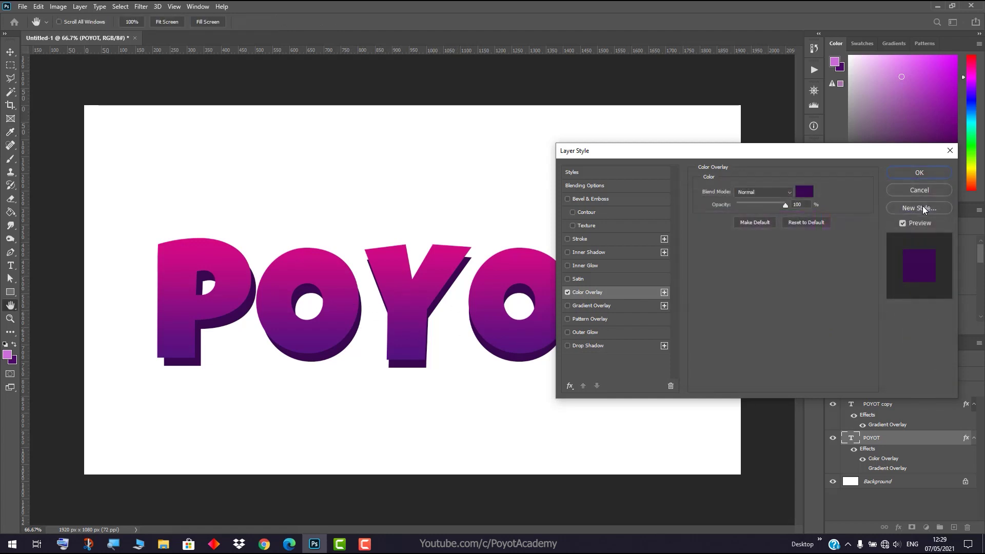
pyautogui.click(920, 174)
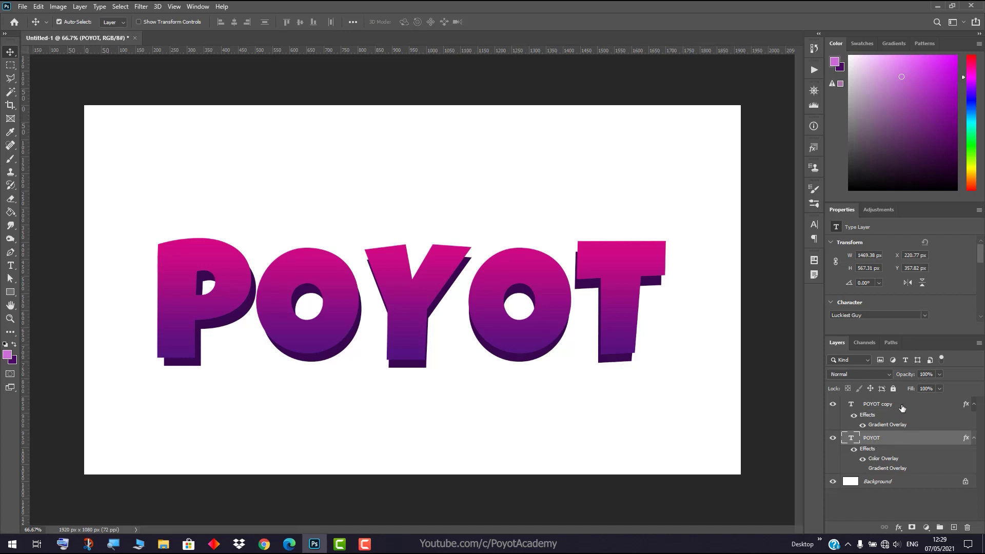
# - Select both POYOT text layers and move them together slightly up and to the right on the canvas
pyautogui.keyDown('ctrl'); pyautogui.click(902, 407); pyautogui.keyUp('ctrl')
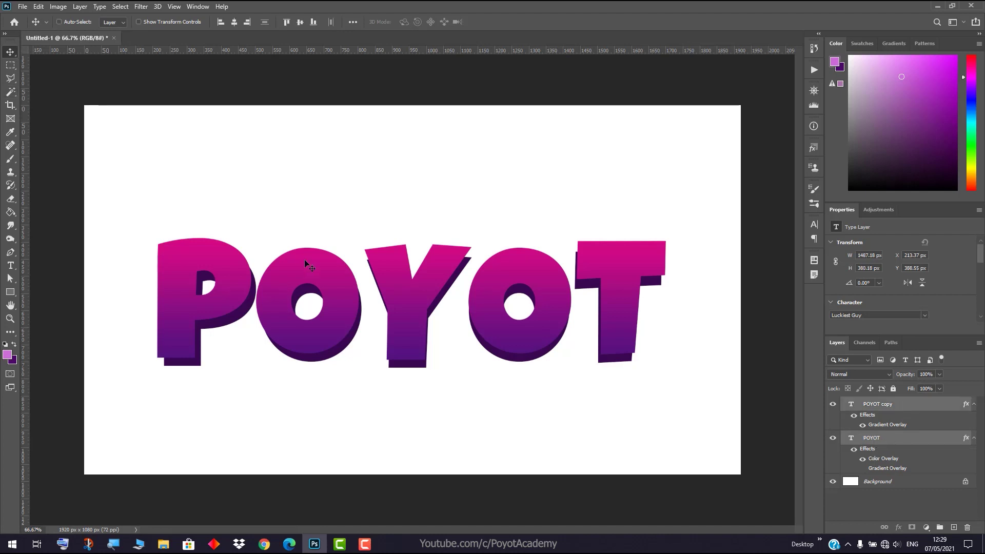
pyautogui.moveTo(232, 294); pyautogui.dragTo(236, 284)
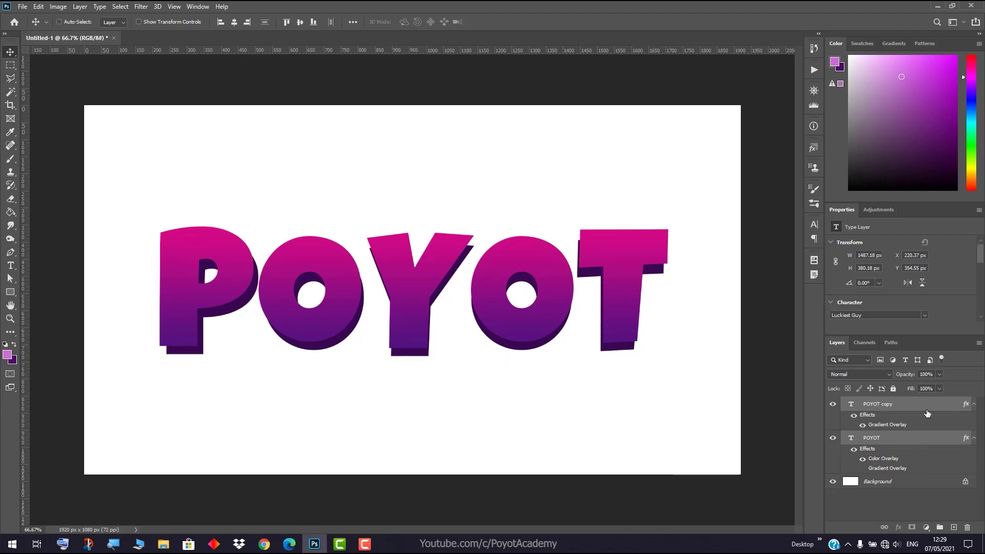
# - Rasterize the layer style of the lower POYOT text layer
pyautogui.click(924, 437)
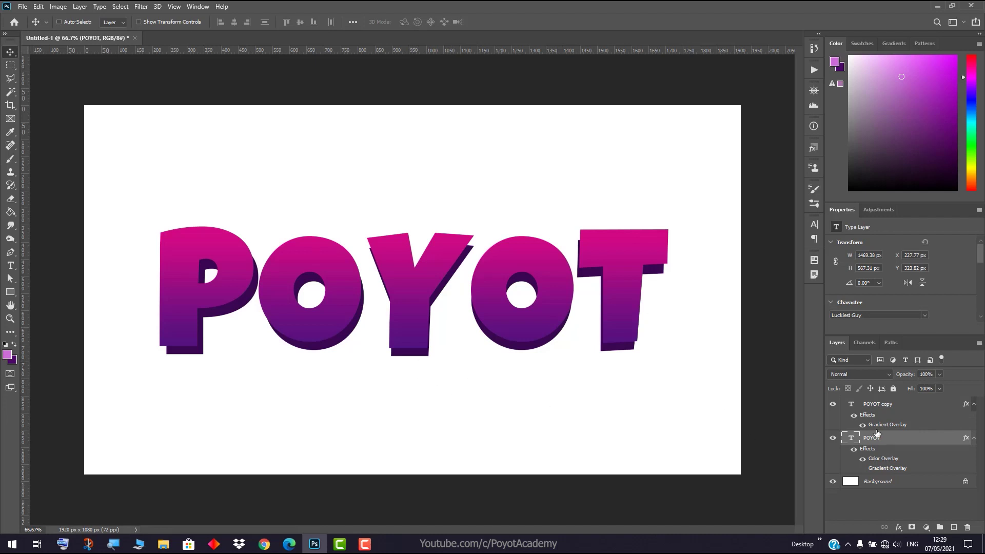
pyautogui.rightClick(906, 444)
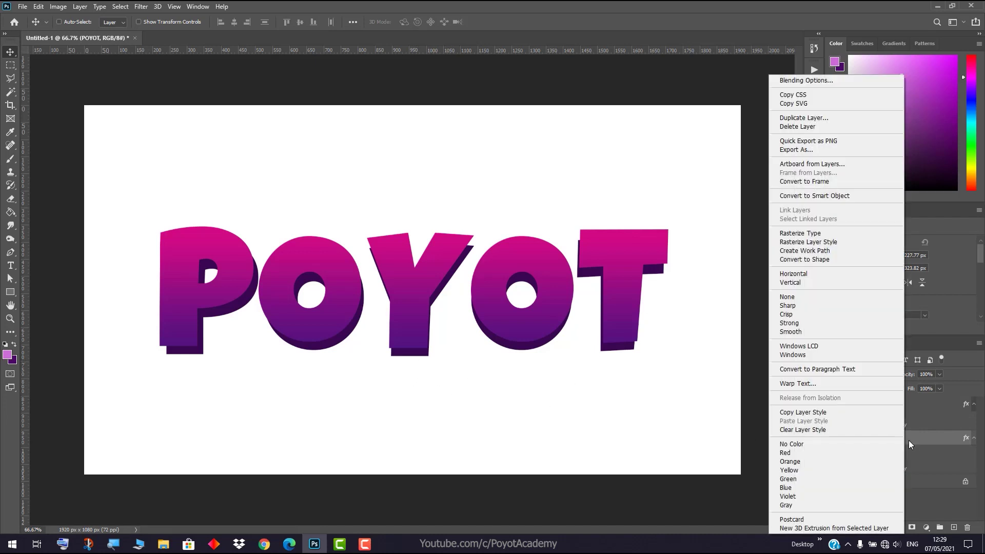
pyautogui.click(817, 247)
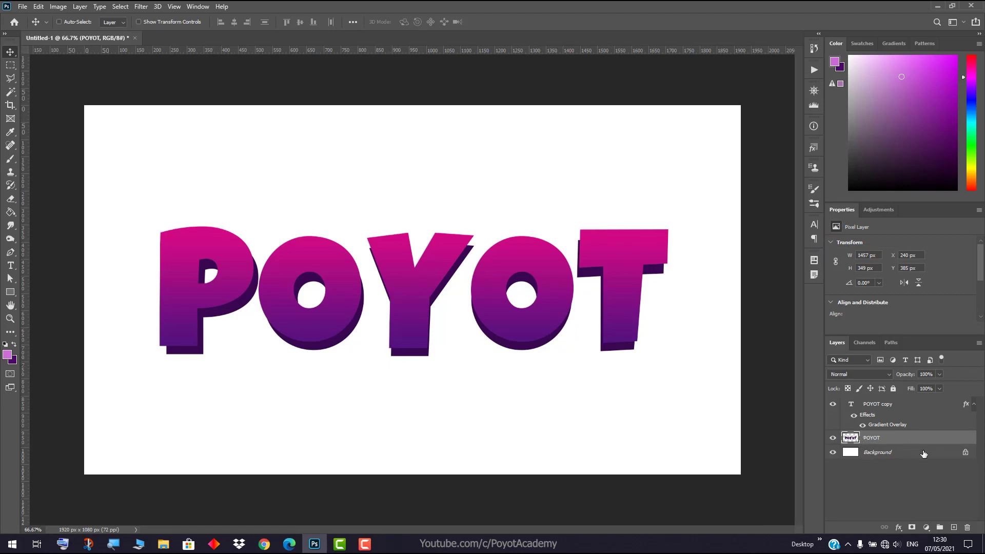
# - Select the gap between the front letter and its dark copy at the P's lower-left corner with the Polygonal Lasso, about 24 by 32 px
pyautogui.click(10, 319)
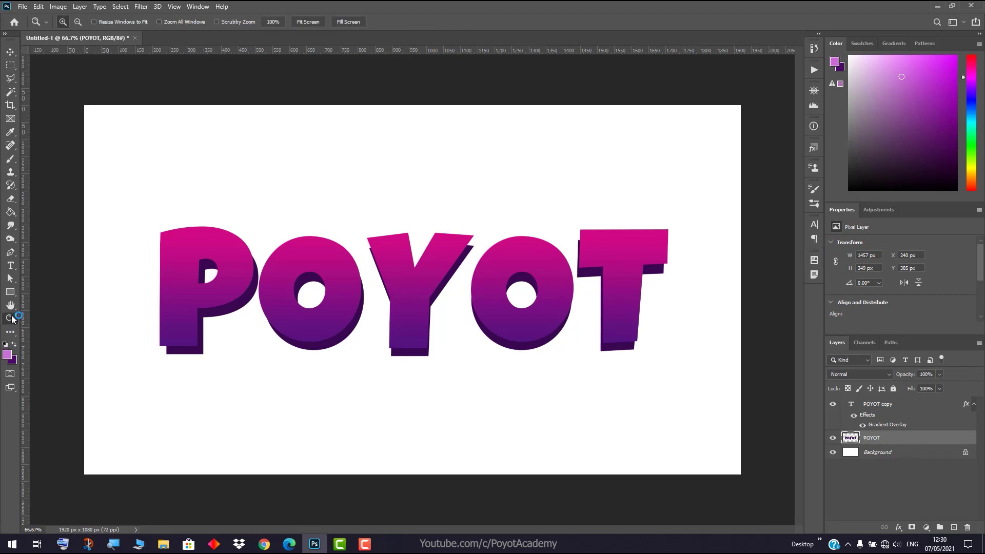
pyautogui.click(188, 335)
pyautogui.click(158, 339)
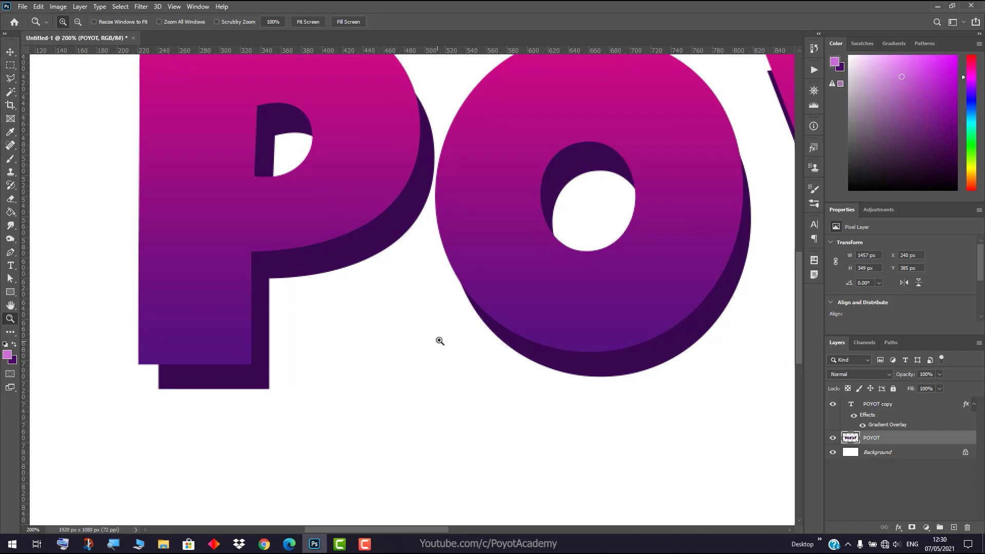
pyautogui.scroll(2, 440, 340)
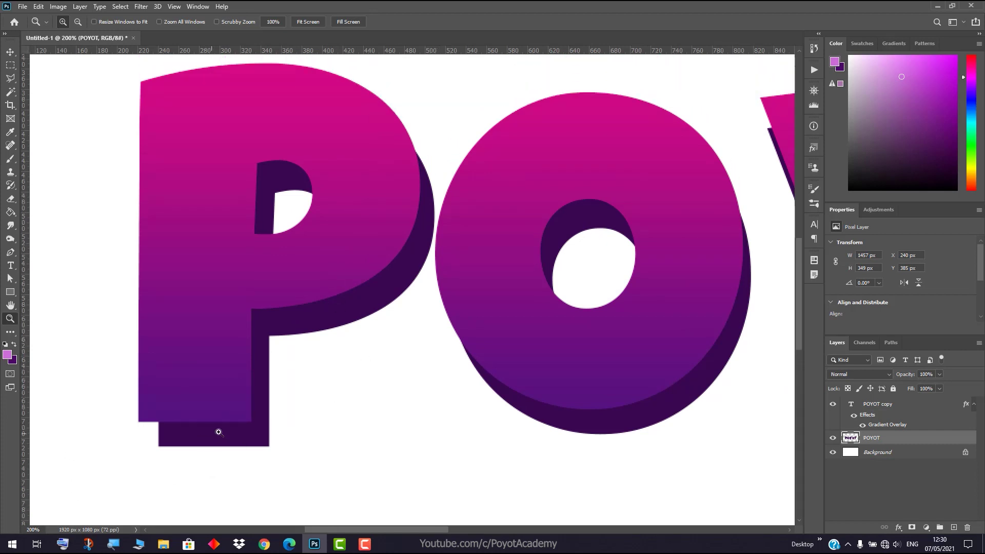
pyautogui.click(11, 80)
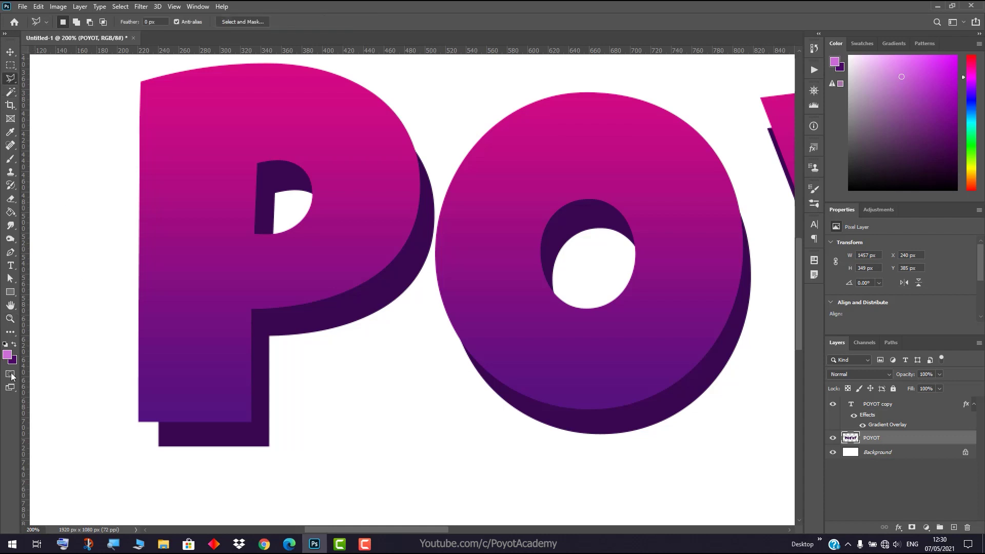
pyautogui.click(10, 319)
pyautogui.click(163, 467)
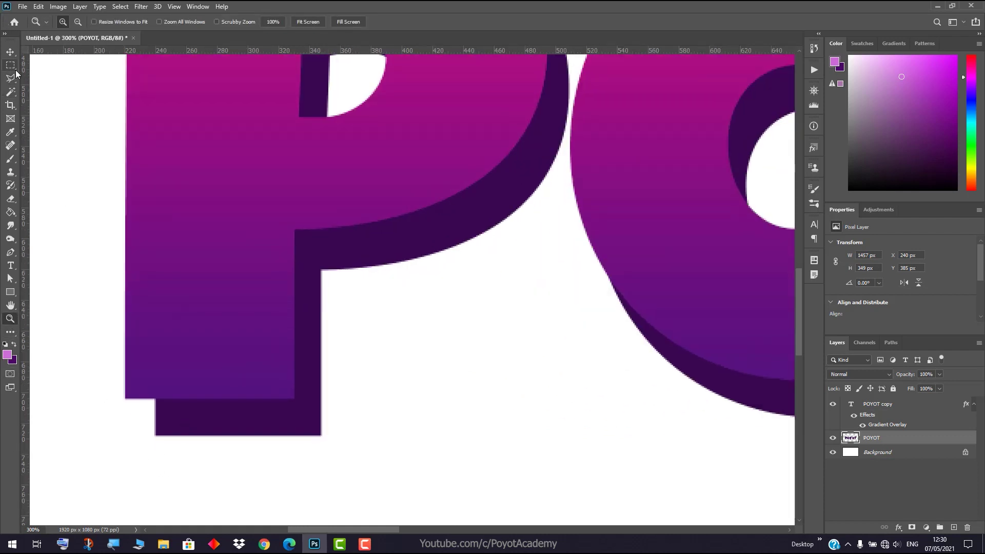
pyautogui.click(10, 80)
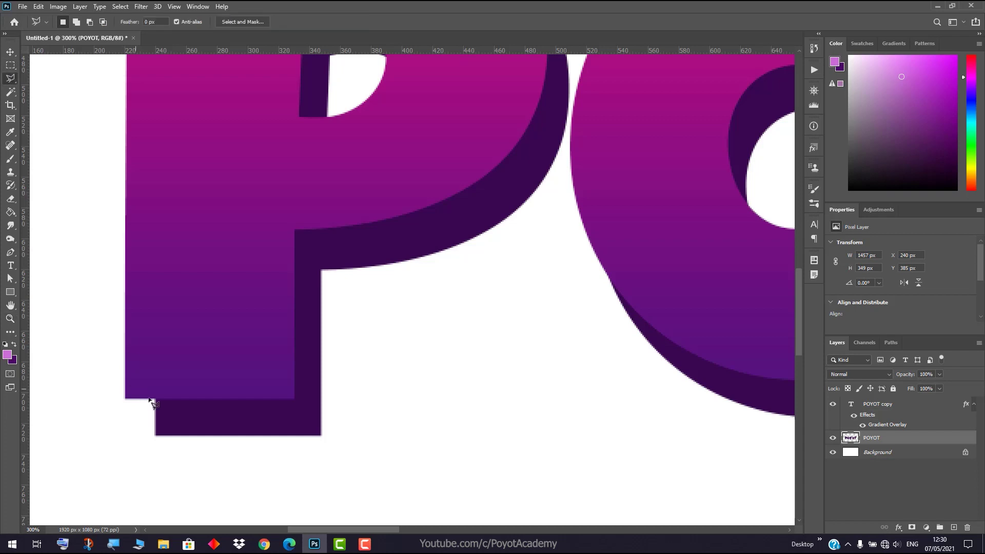
pyautogui.click(156, 436)
pyautogui.click(127, 399)
pyautogui.click(160, 389)
pyautogui.click(157, 437)
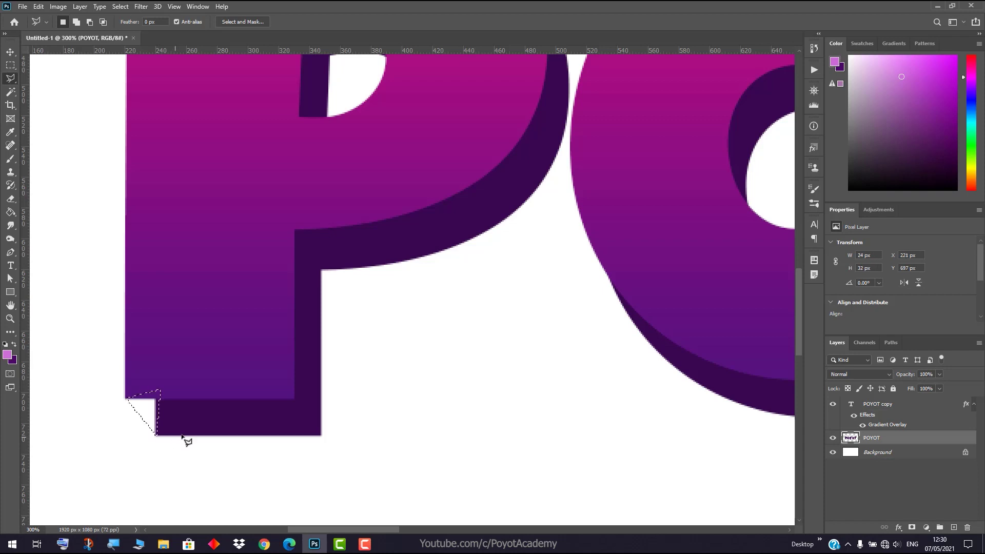
# - Fill the selected corner gap of the P with the dark purple #38074e sampled from the extrusion, and deselect
pyautogui.rightClick(152, 409)
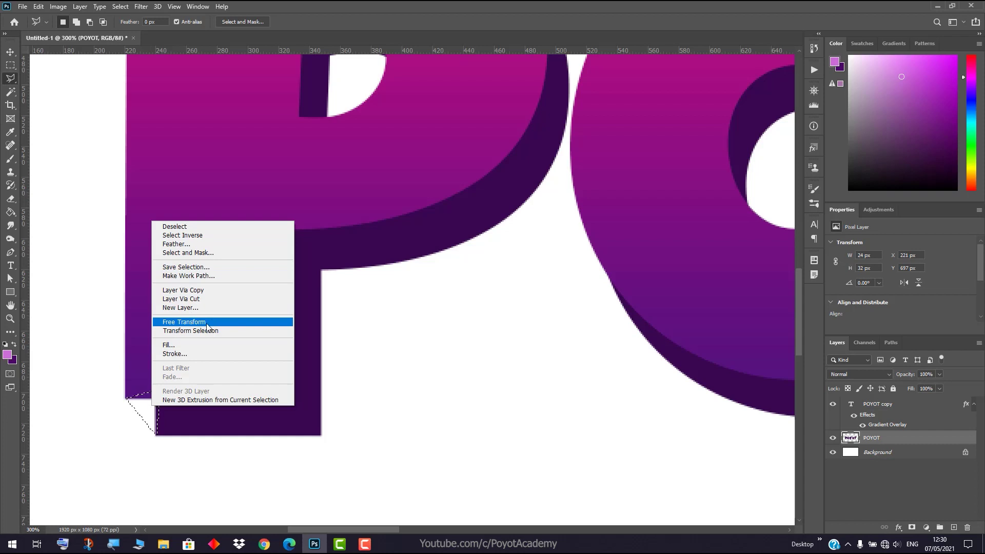
pyautogui.click(177, 345)
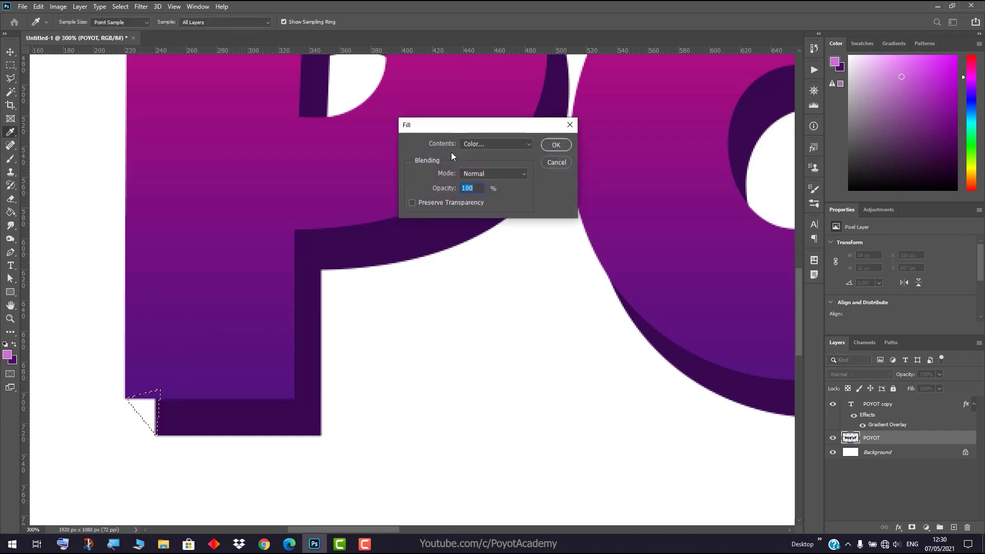
pyautogui.click(504, 144)
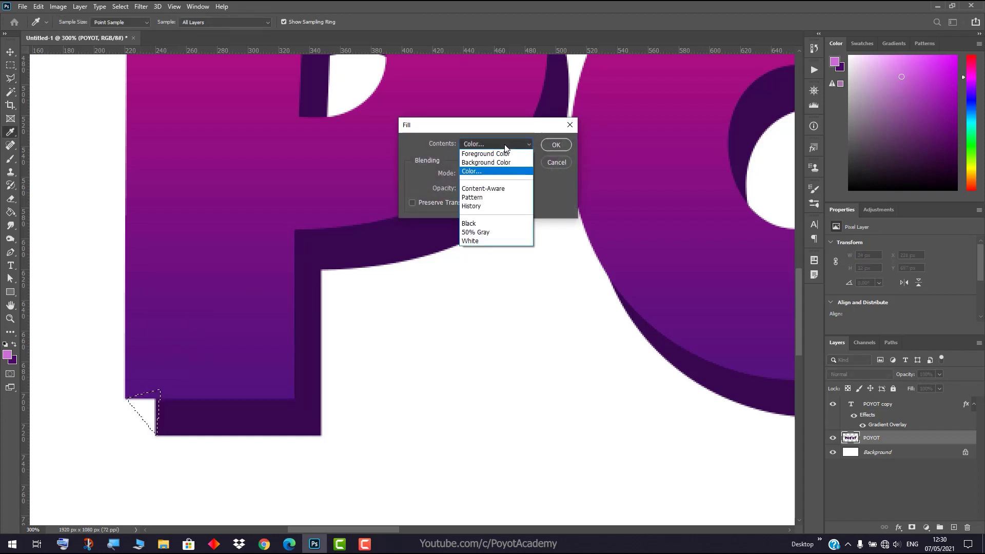
pyautogui.click(492, 172)
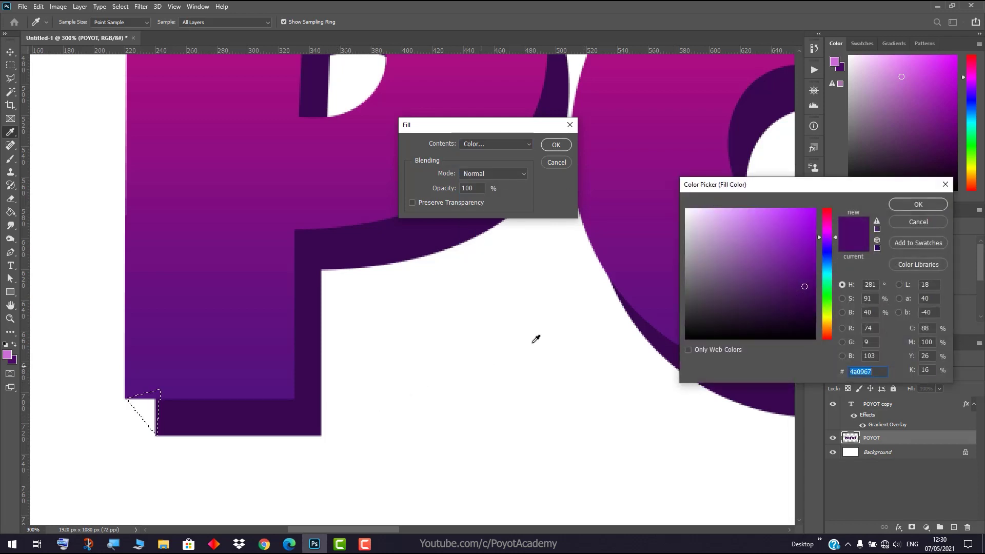
pyautogui.click(288, 417)
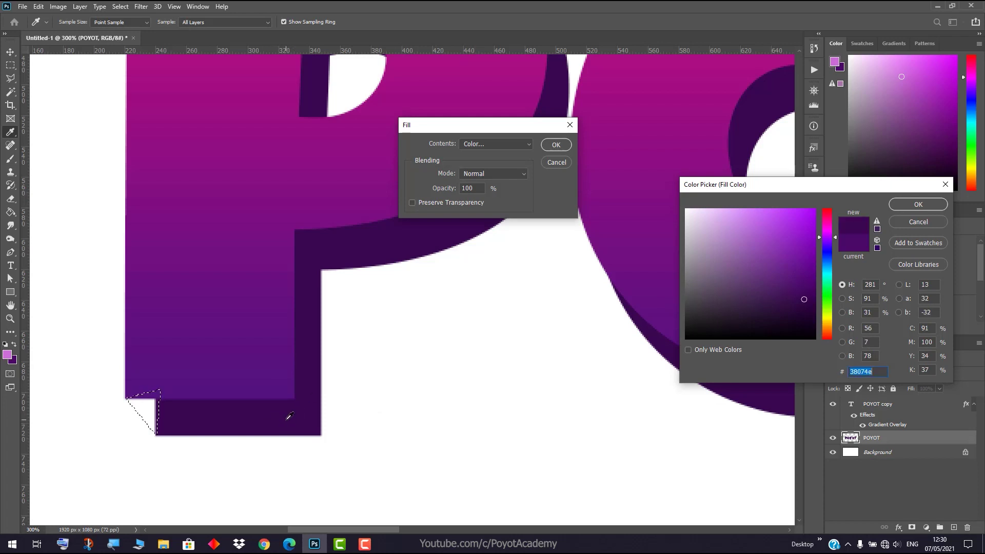
pyautogui.click(909, 202)
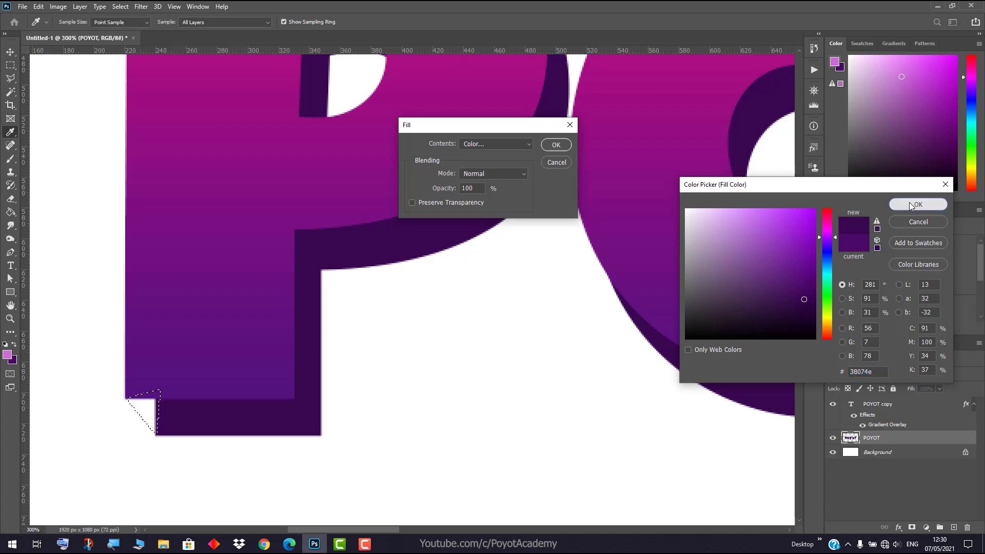
pyautogui.click(555, 147)
pyautogui.press('l')
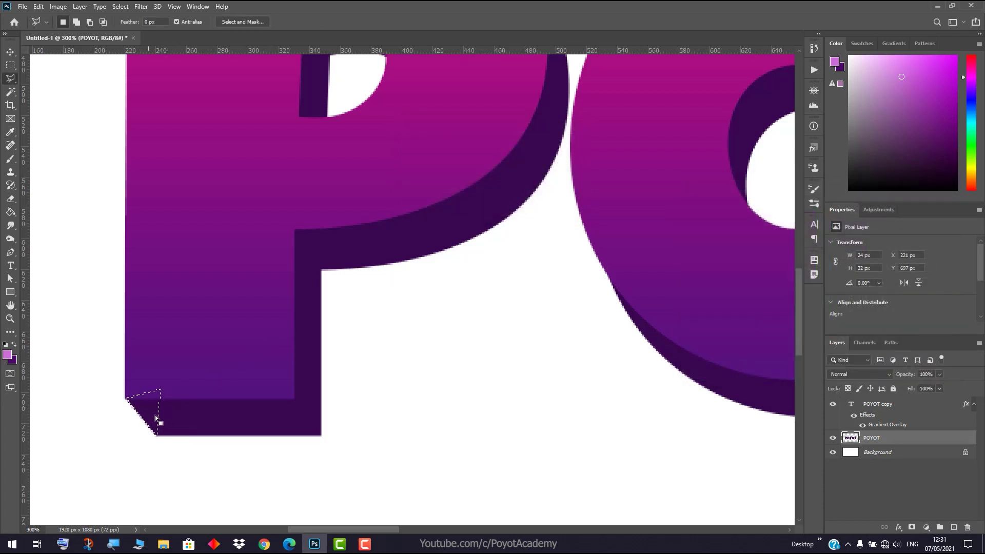
pyautogui.hotkey('ctrl', 'd')
pyautogui.scroll(5, 491, 311)
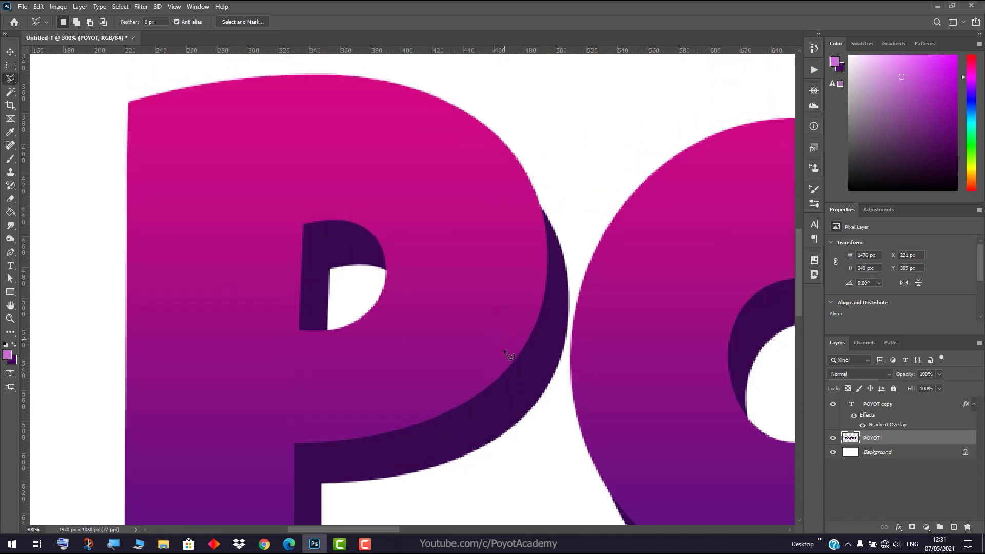
# - Select the gap at the Y's lower-left corner with the Polygonal Lasso, about 9 by 25 px, and fill it with the dark purple
pyautogui.scroll(-2, 529, 375)
pyautogui.moveTo(376, 531); pyautogui.dragTo(437, 532)
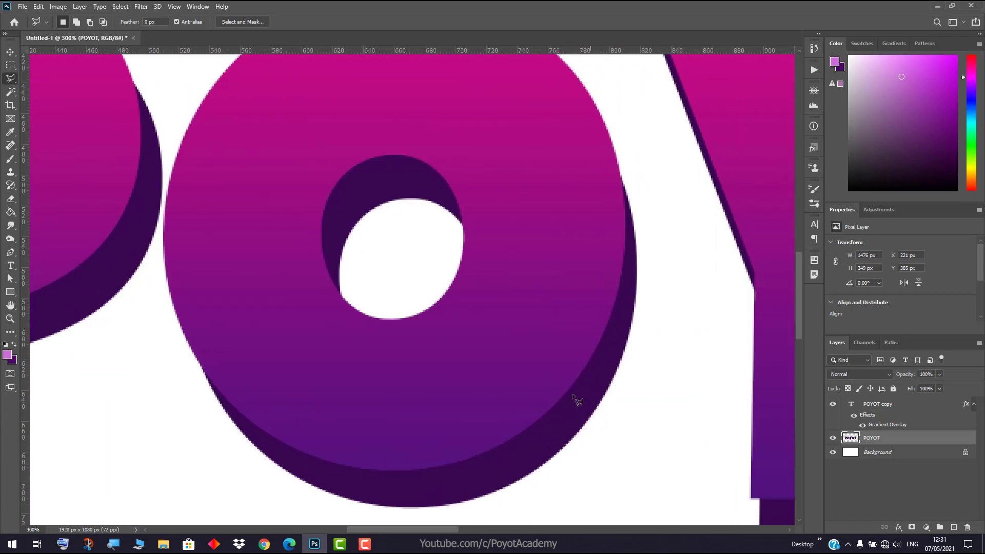
pyautogui.moveTo(466, 530); pyautogui.dragTo(479, 530)
pyautogui.scroll(-5, 538, 378)
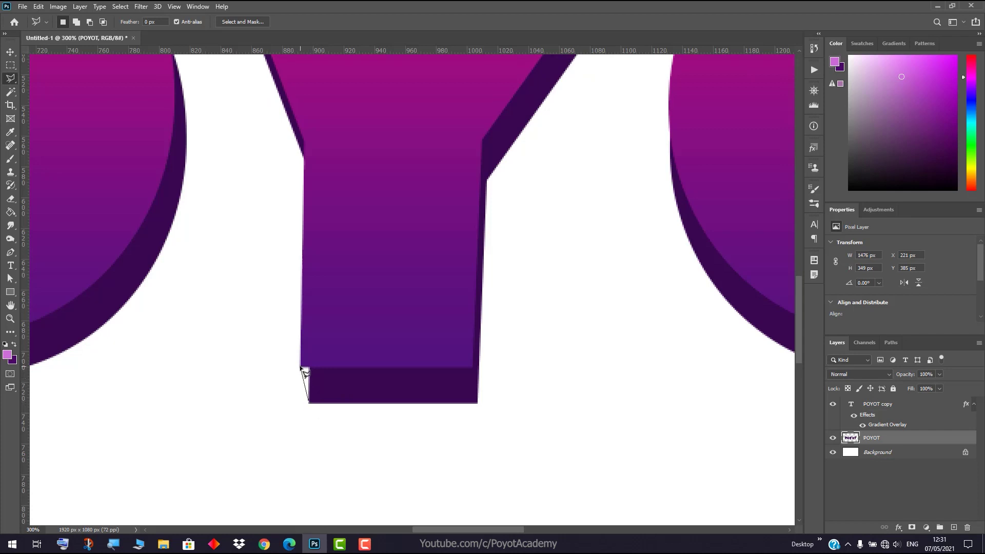
pyautogui.click(310, 405)
pyautogui.rightClick(309, 386)
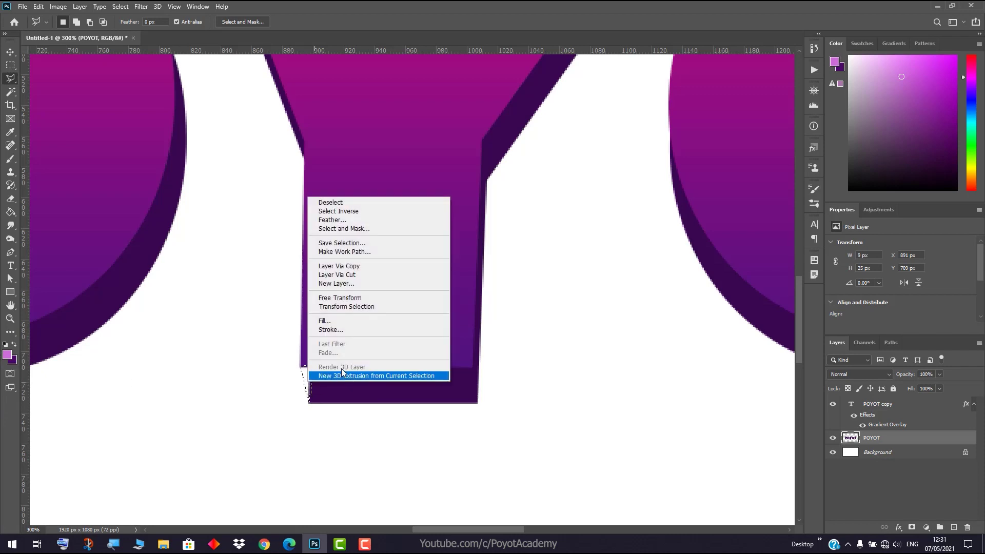
pyautogui.click(353, 322)
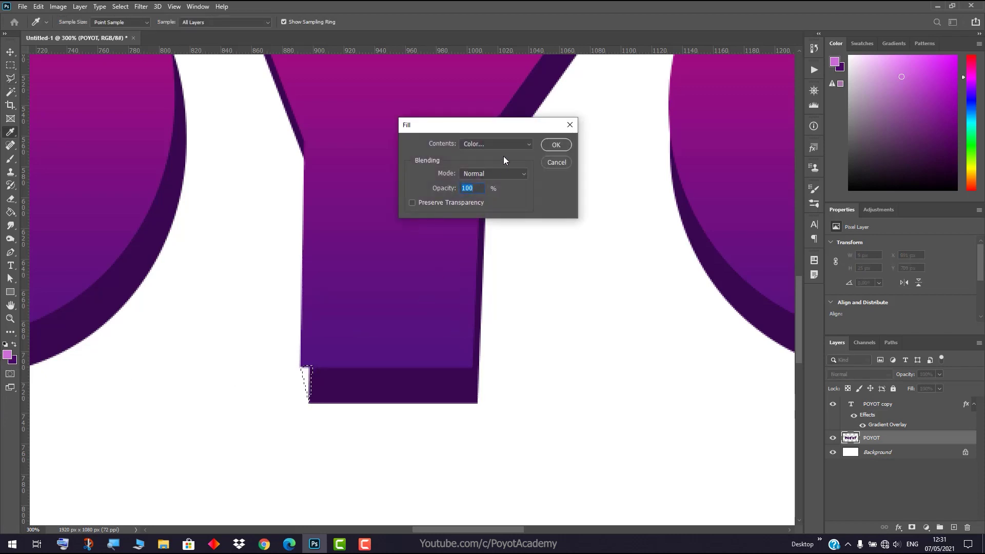
pyautogui.click(556, 145)
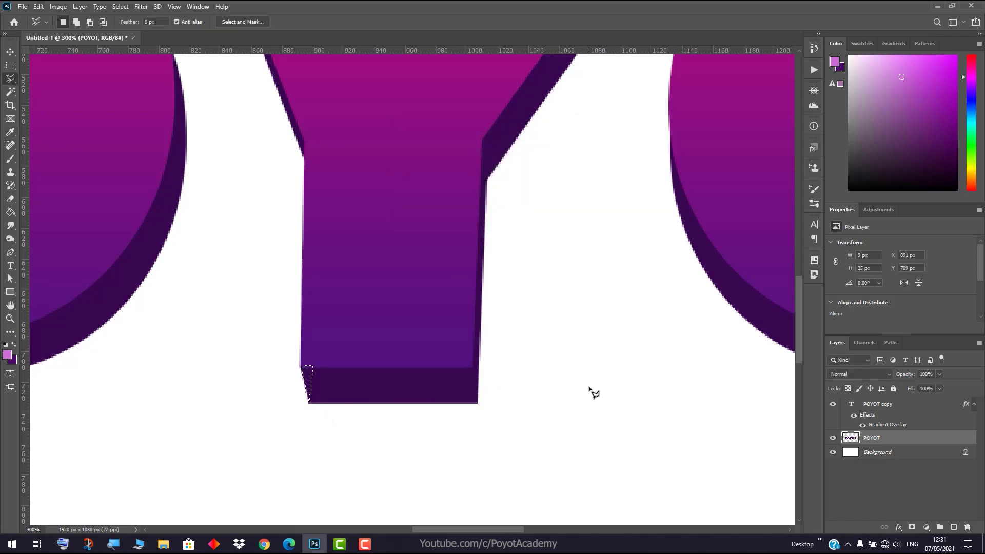
pyautogui.scroll(5, 592, 395)
pyautogui.scroll(-2, 601, 406)
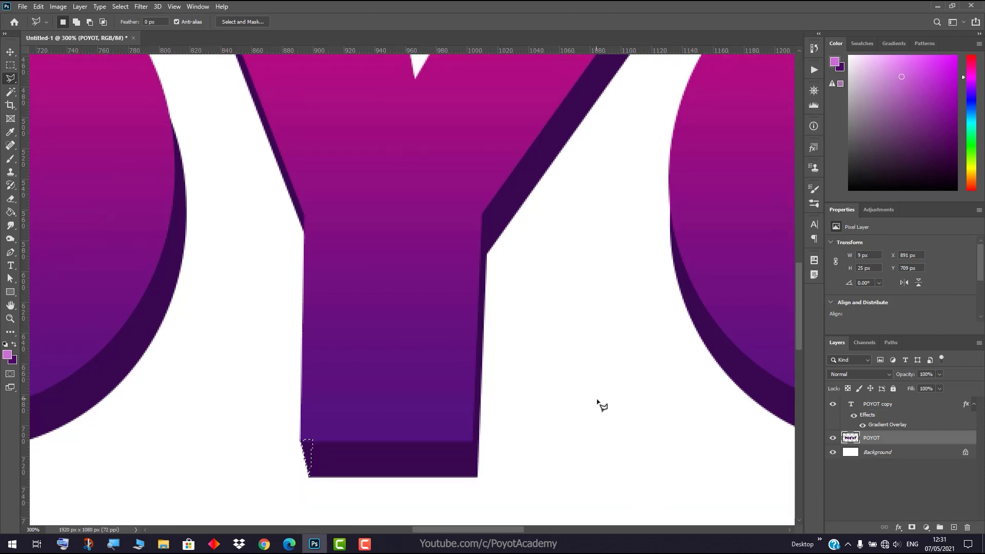
pyautogui.scroll(8, 600, 406)
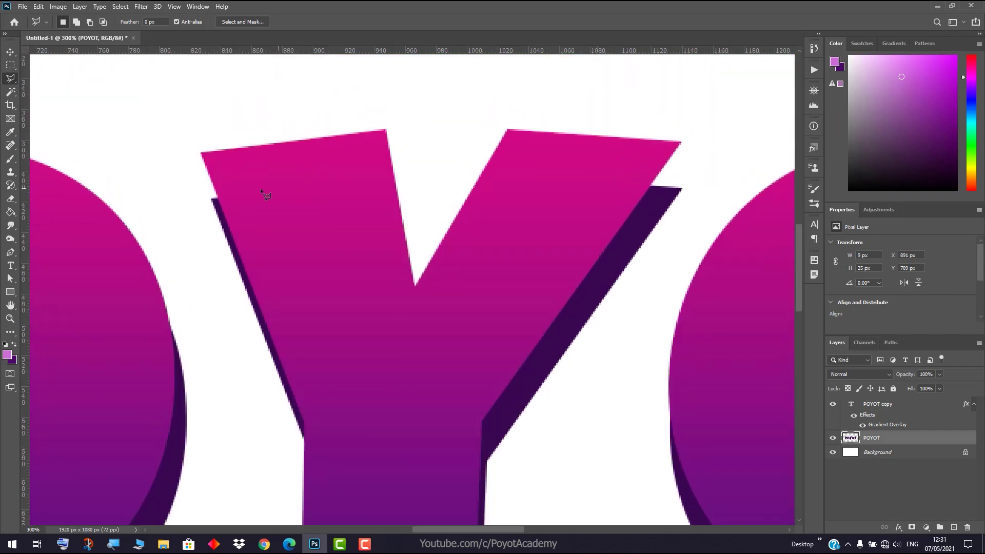
pyautogui.click(212, 197)
pyautogui.hscroll(10, 682, 400)
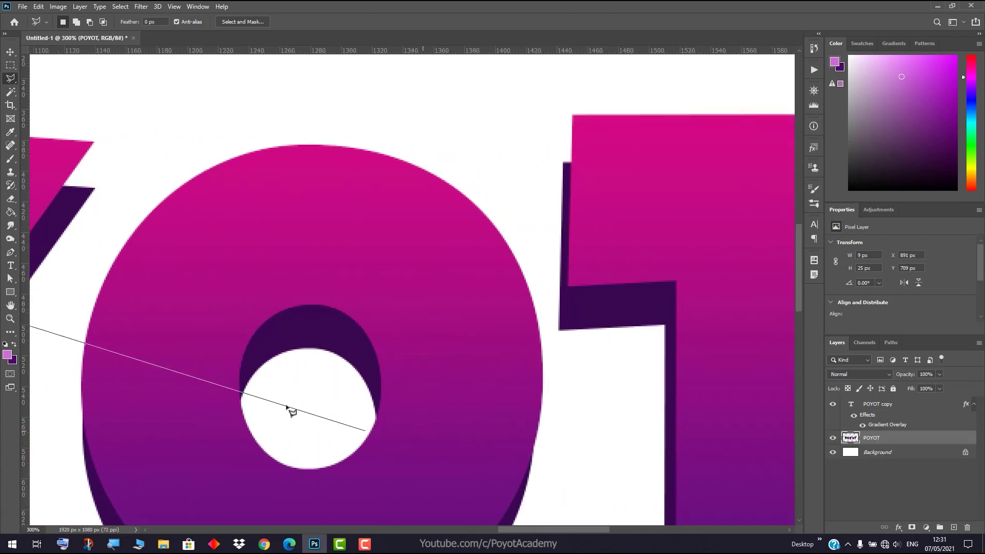
pyautogui.hscroll(-10, 287, 408)
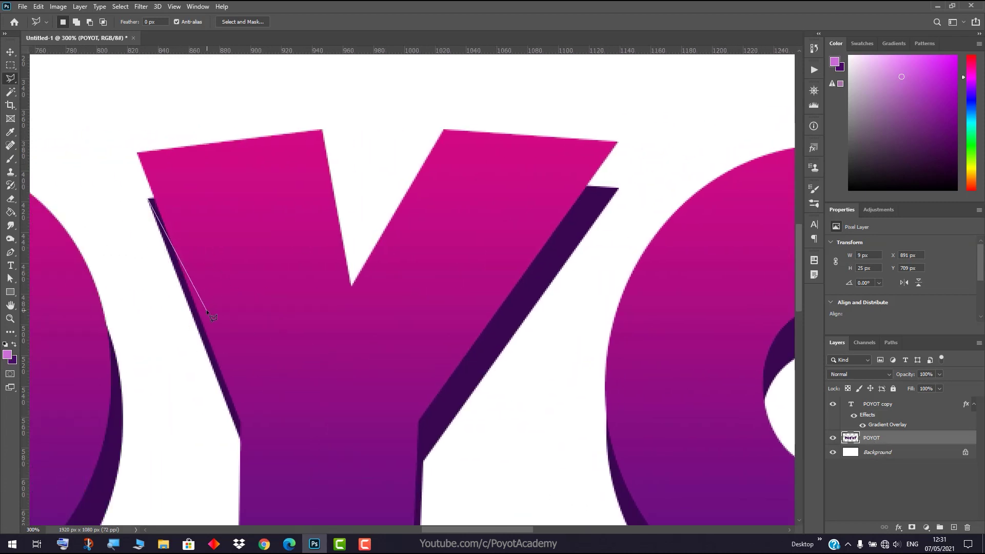
pyautogui.press('Escape')
# - Select the gap at the Y's upper-left corner, about 14 by 32 px, and fill it with the dark purple
pyautogui.click(148, 199)
pyautogui.click(150, 200)
pyautogui.rightClick(145, 184)
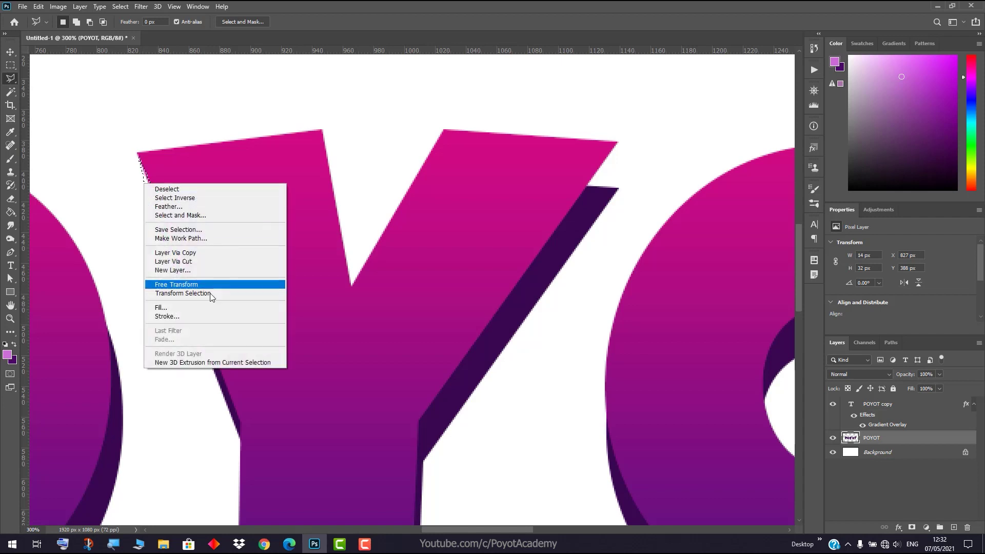
pyautogui.click(193, 308)
pyautogui.click(556, 148)
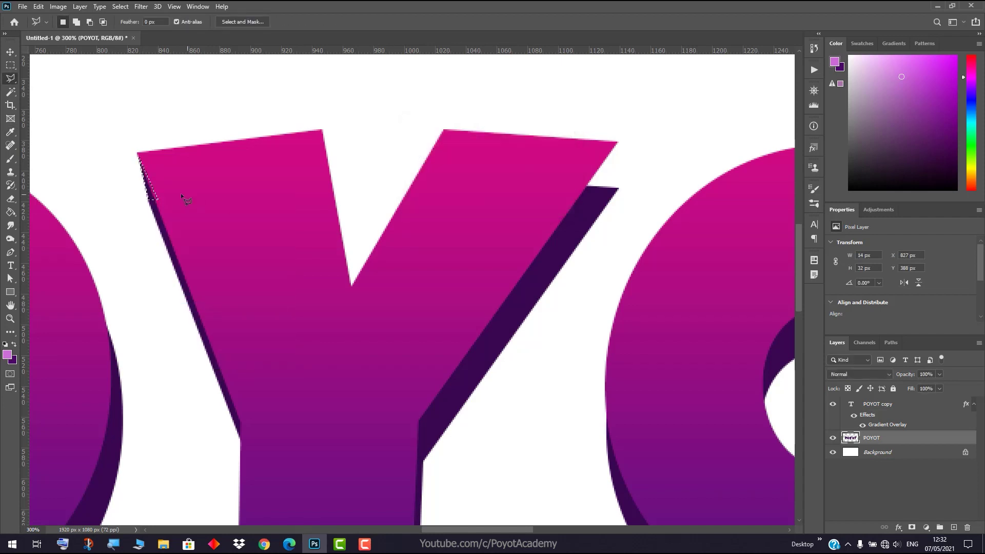
# - Select the gap at the Y's upper-right corner, about 29 by 32 px, and fill it with the dark purple
pyautogui.click(618, 188)
pyautogui.click(618, 142)
pyautogui.click(574, 190)
pyautogui.click(619, 190)
pyautogui.rightClick(601, 167)
pyautogui.click(642, 293)
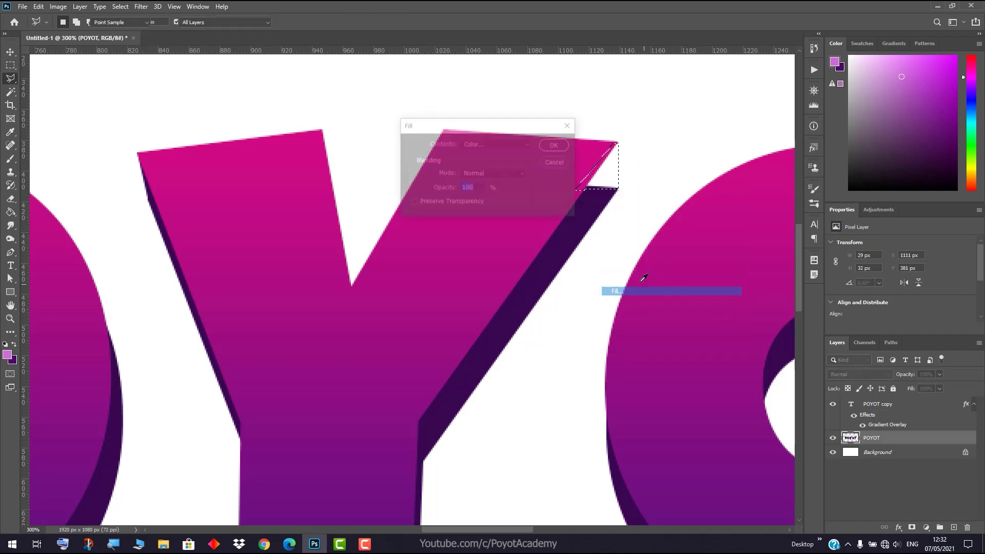
pyautogui.click(554, 145)
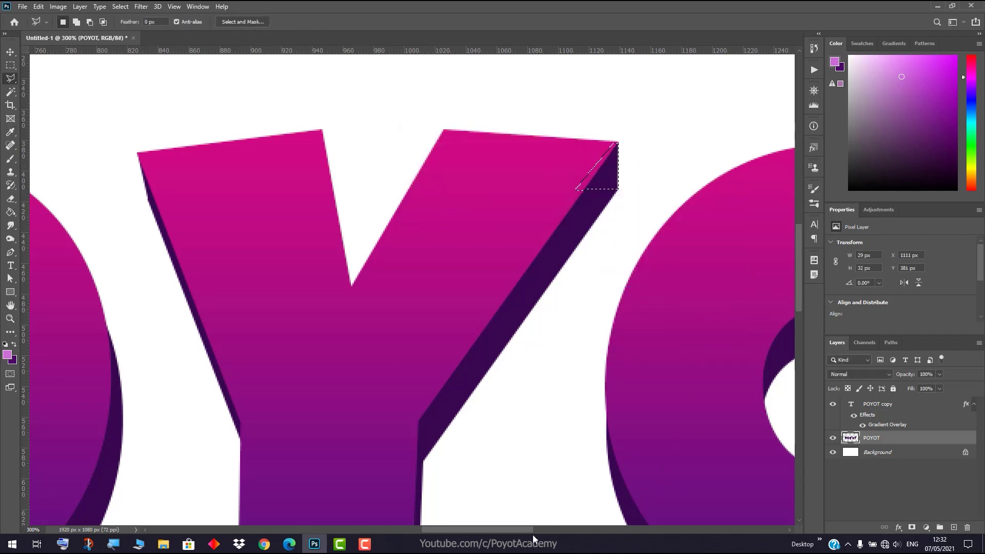
# - Select the gap at the T's upper-left corner, about 14 by 38 px, and fill it with the dark purple
pyautogui.moveTo(533, 536); pyautogui.dragTo(605, 533)
pyautogui.scroll(-3, 644, 372)
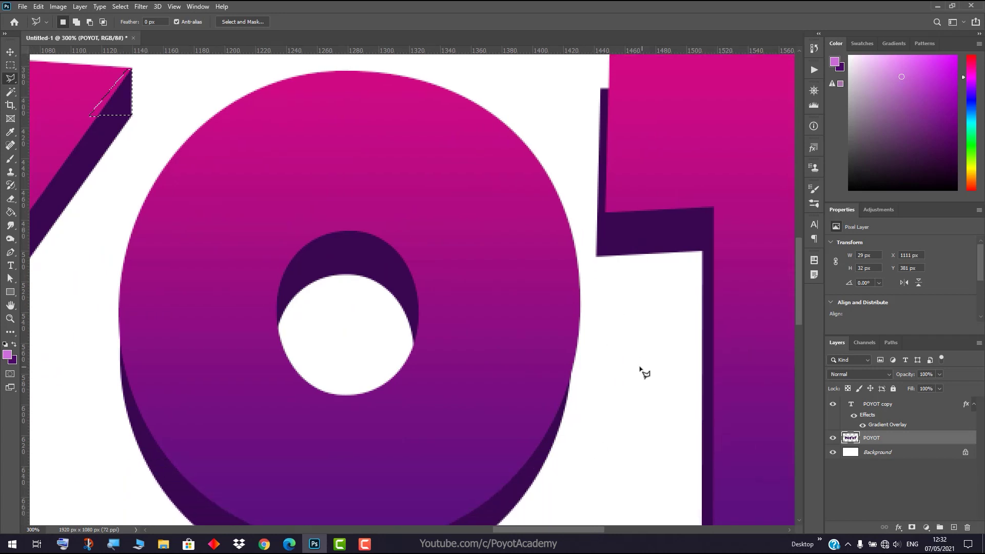
pyautogui.scroll(-2, 618, 468)
pyautogui.scroll(5, 664, 303)
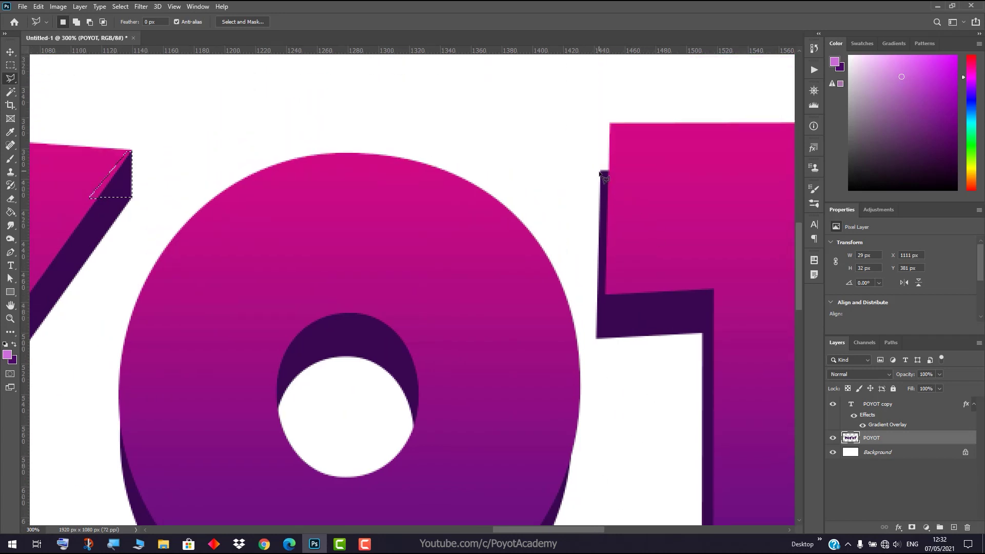
pyautogui.click(602, 171)
pyautogui.click(606, 176)
pyautogui.rightClick(612, 158)
pyautogui.click(667, 288)
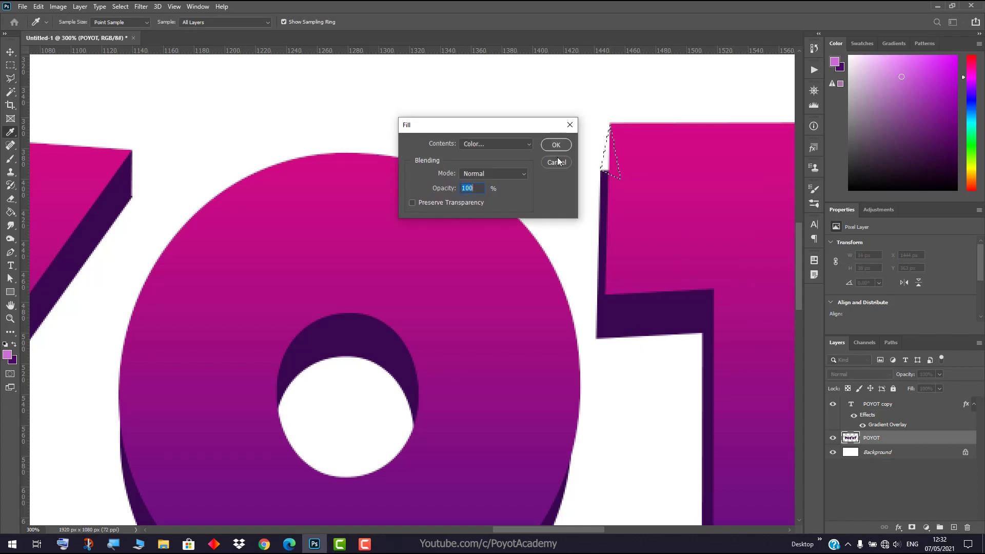
pyautogui.click(558, 146)
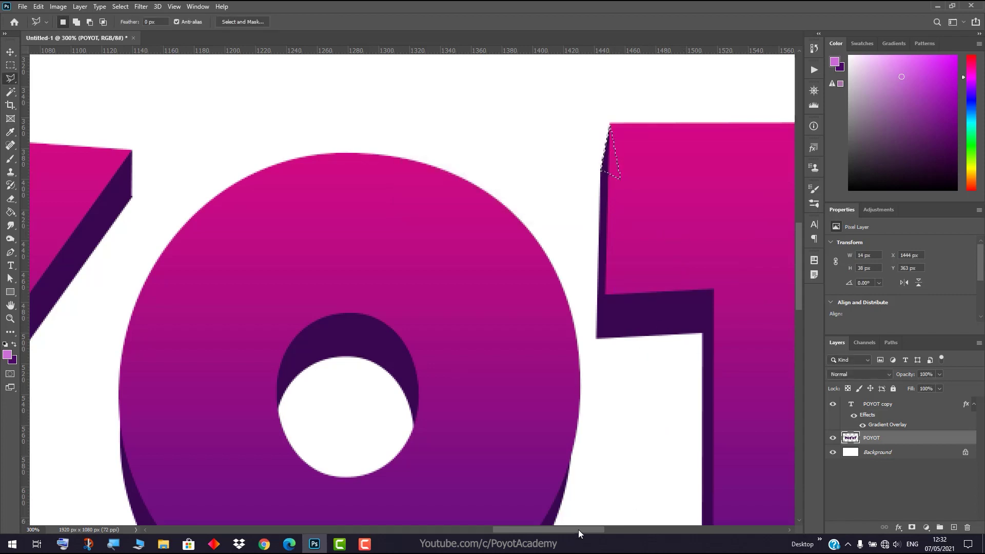
# - Select the gap under the end of the T's right arm, about 15 by 32 px, and fill it with the dark purple
pyautogui.moveTo(583, 530); pyautogui.dragTo(618, 530)
pyautogui.click(727, 320)
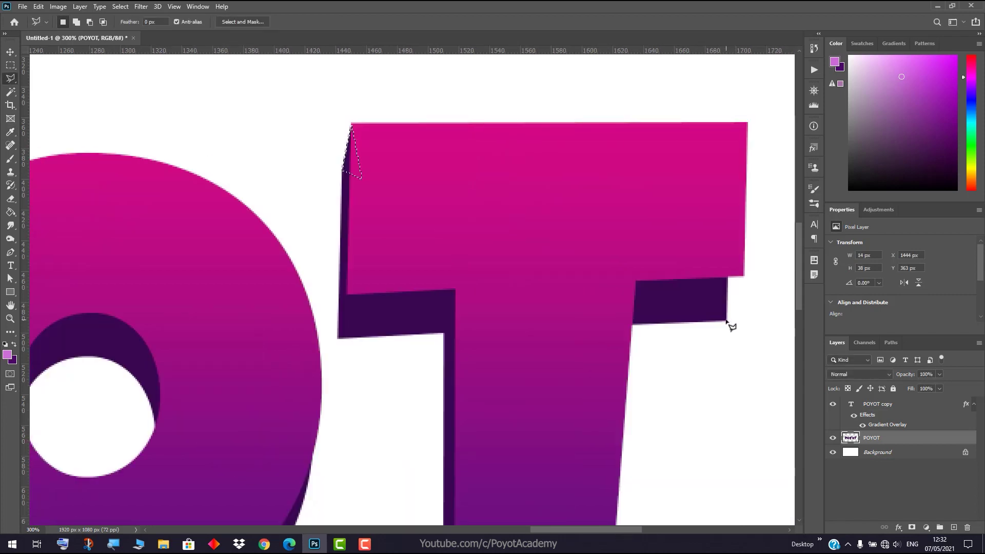
pyautogui.click(744, 276)
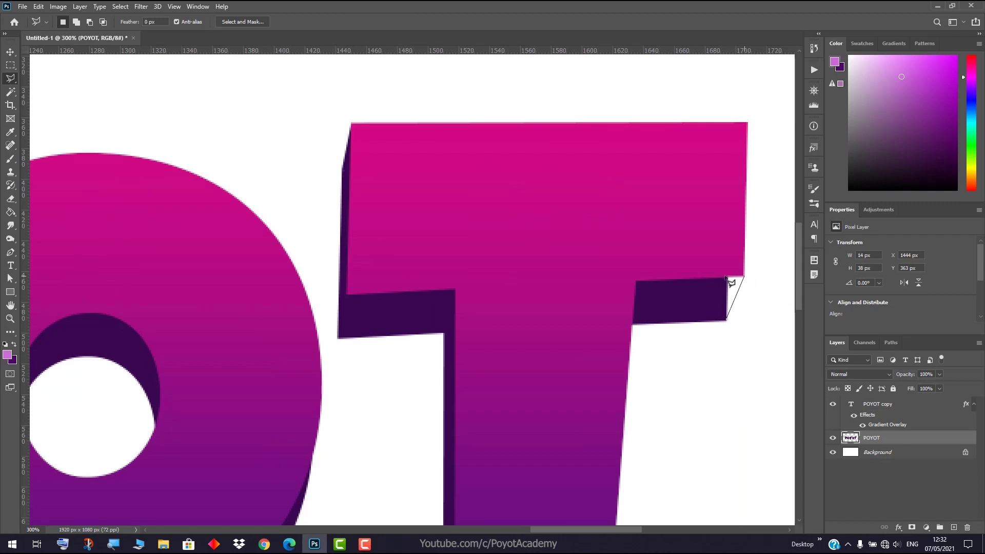
pyautogui.click(722, 273)
pyautogui.click(727, 321)
pyautogui.rightClick(730, 287)
pyautogui.click(744, 421)
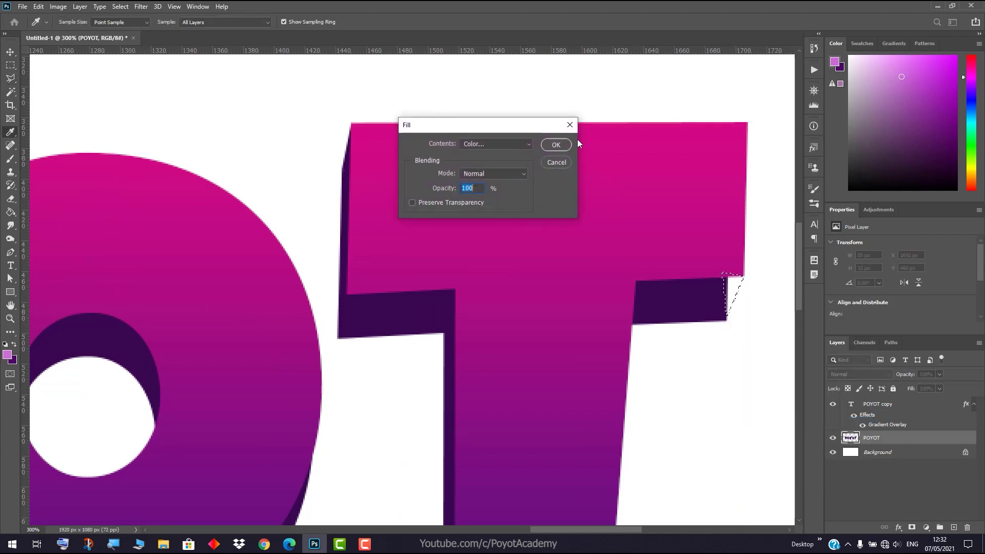
pyautogui.press('Return')
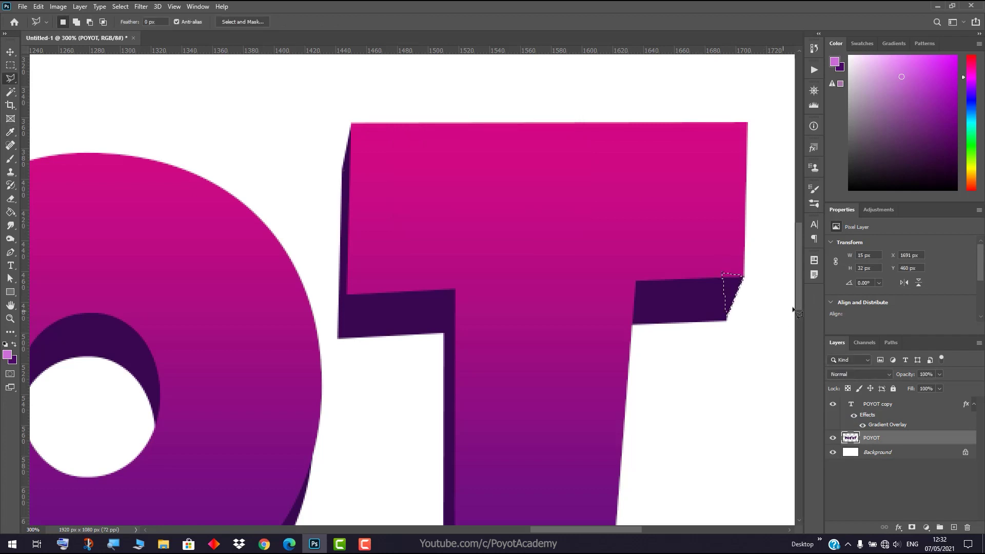
# - Select the gap at the lower-right corner of the T's stem, about 20 by 38 px, fill it with the dark purple, and deselect
pyautogui.moveTo(797, 303); pyautogui.dragTo(800, 345)
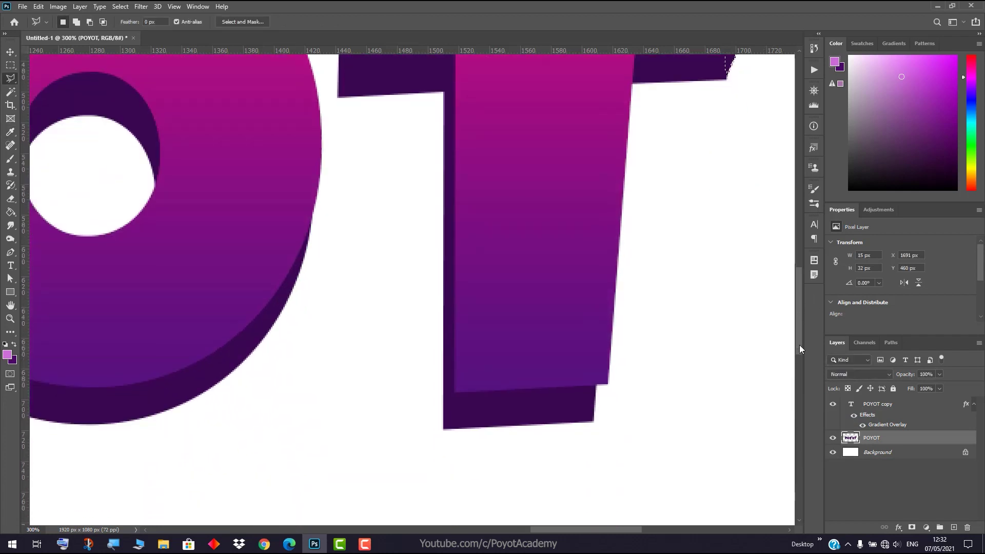
pyautogui.click(594, 423)
pyautogui.click(607, 384)
pyautogui.click(578, 366)
pyautogui.click(594, 422)
pyautogui.rightClick(597, 400)
pyautogui.click(654, 334)
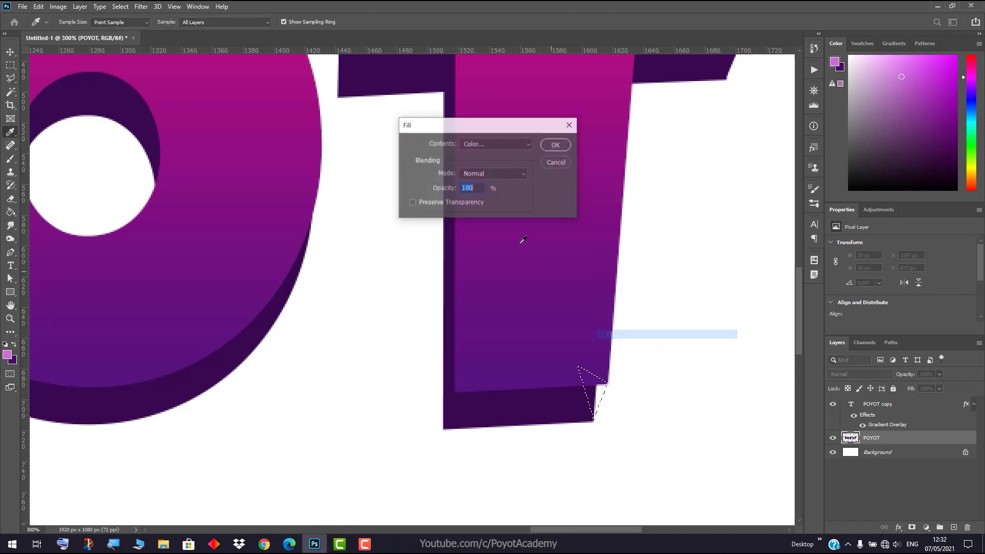
pyautogui.click(556, 146)
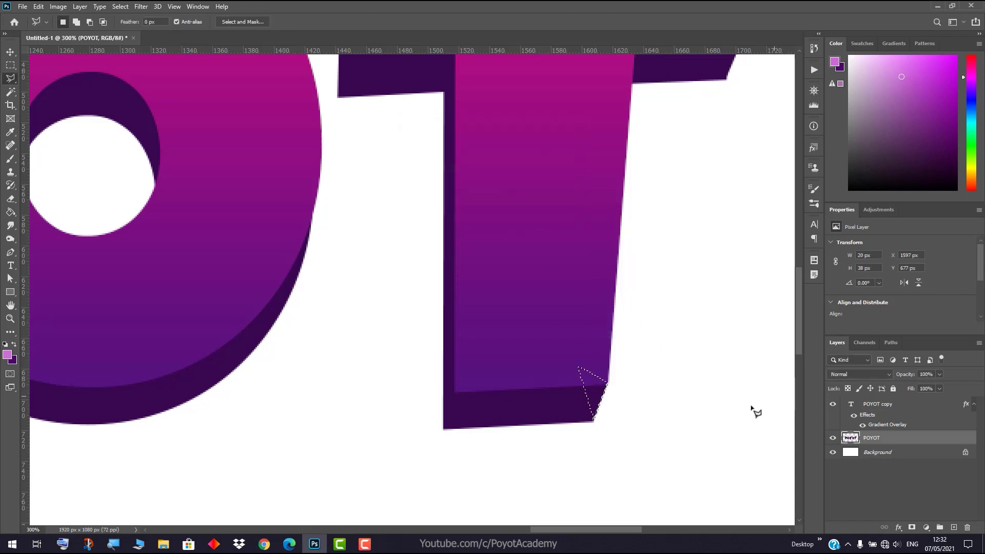
pyautogui.hotkey('ctrl', 'd')
# - Apply a Color Overlay in a slightly lighter dark purple to the lower POYOT layer
pyautogui.moveTo(797, 336); pyautogui.dragTo(796, 297)
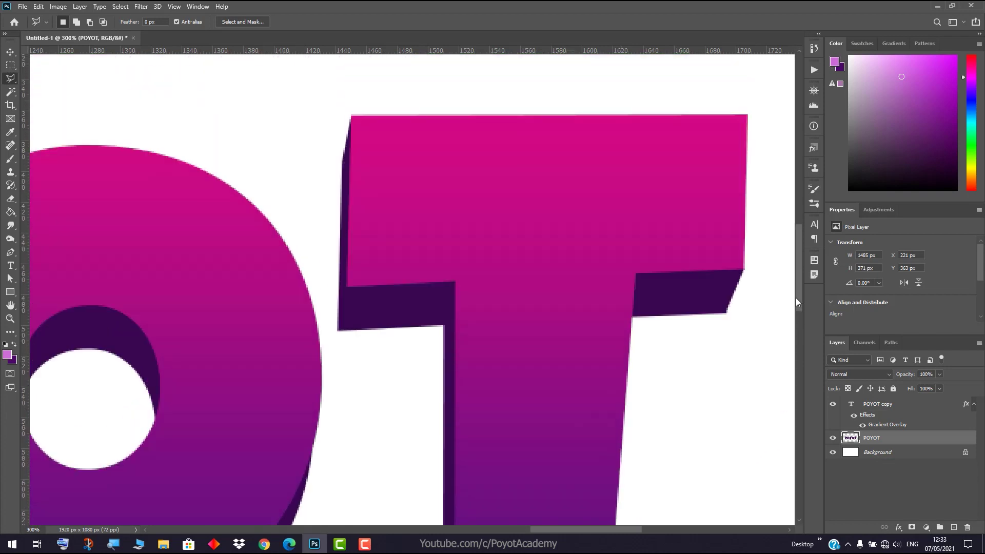
pyautogui.doubleClick(10, 306)
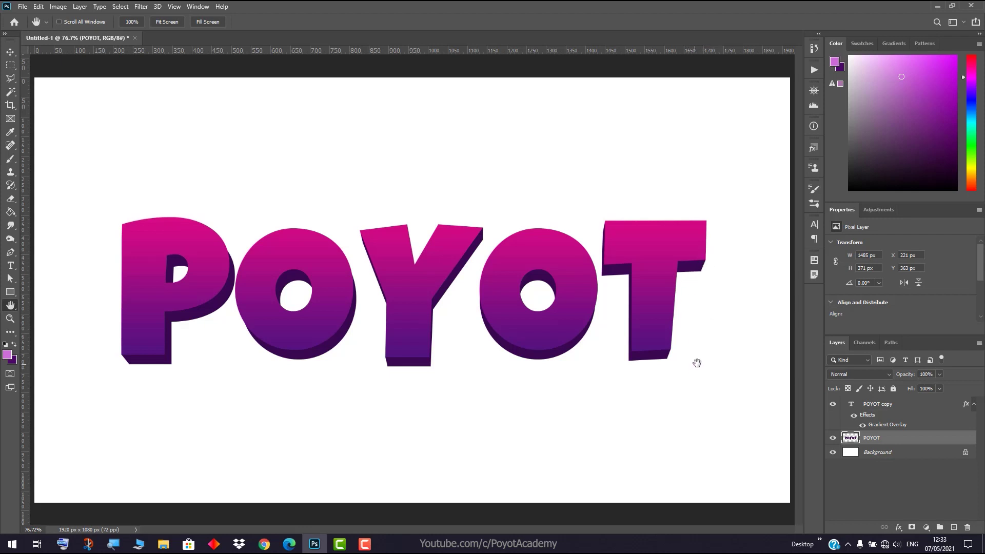
pyautogui.doubleClick(909, 441)
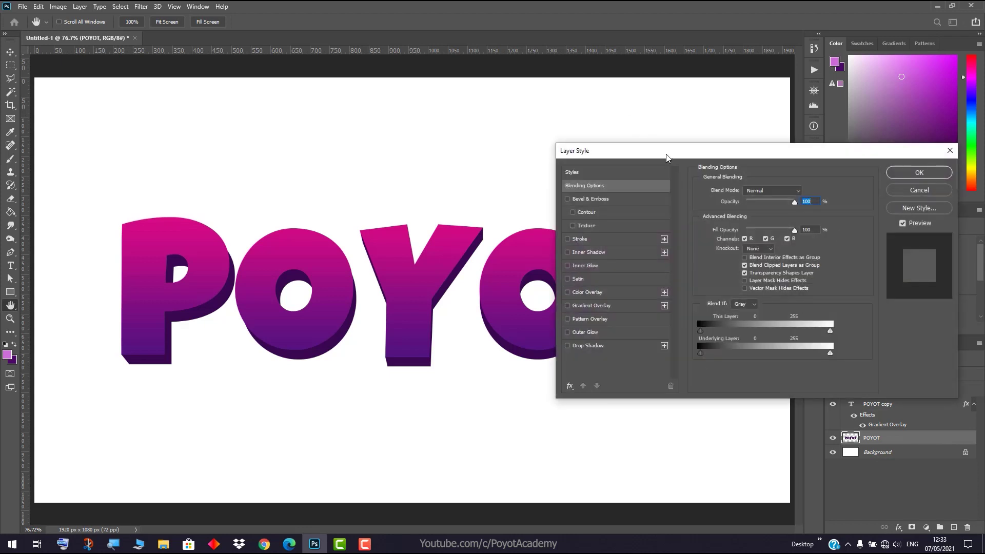
pyautogui.moveTo(667, 153); pyautogui.dragTo(749, 141)
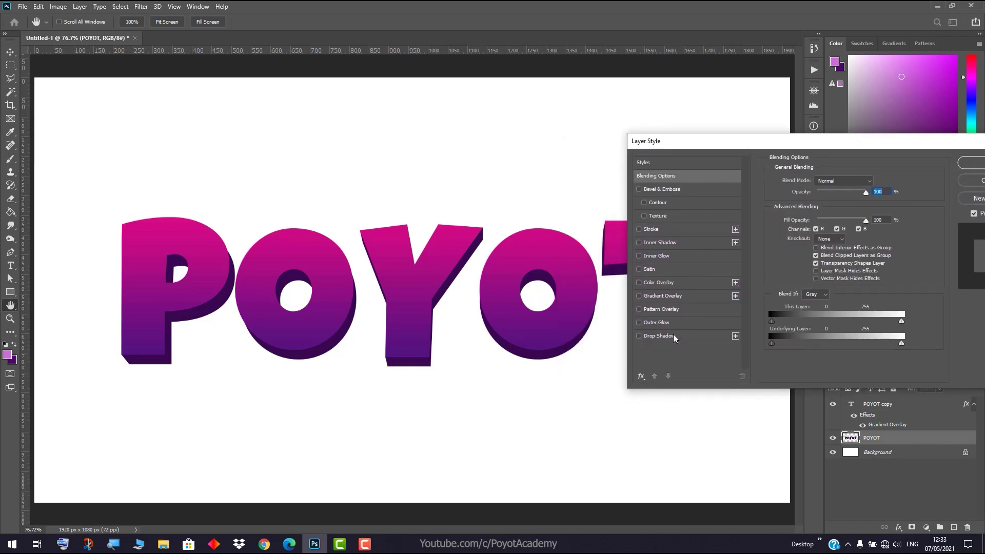
pyautogui.click(663, 284)
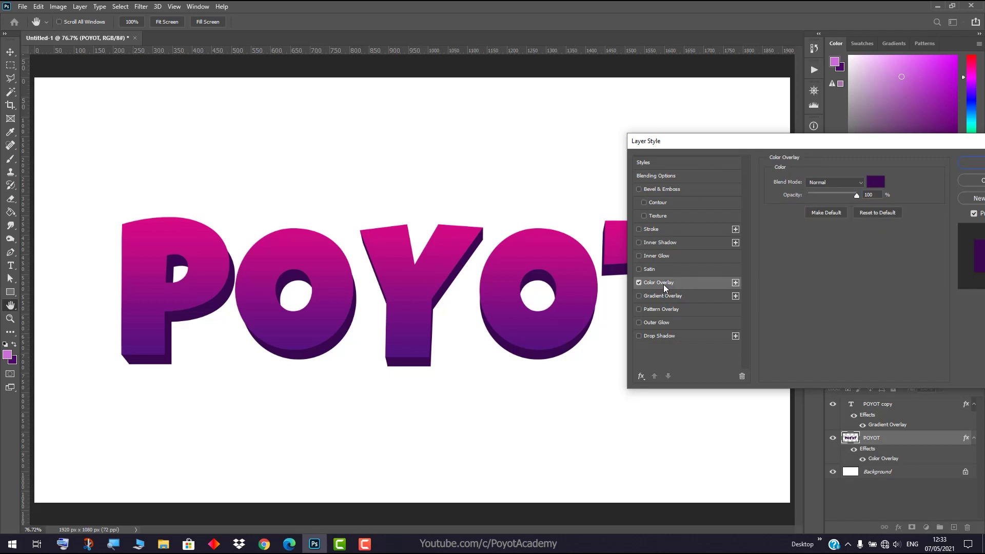
pyautogui.click(882, 186)
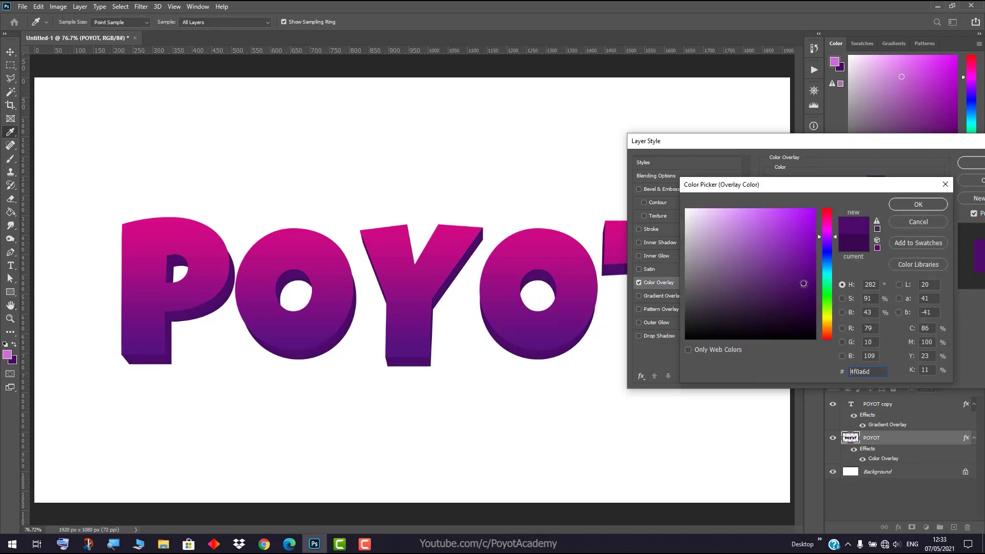
pyautogui.moveTo(804, 288); pyautogui.dragTo(793, 288)
pyautogui.click(932, 208)
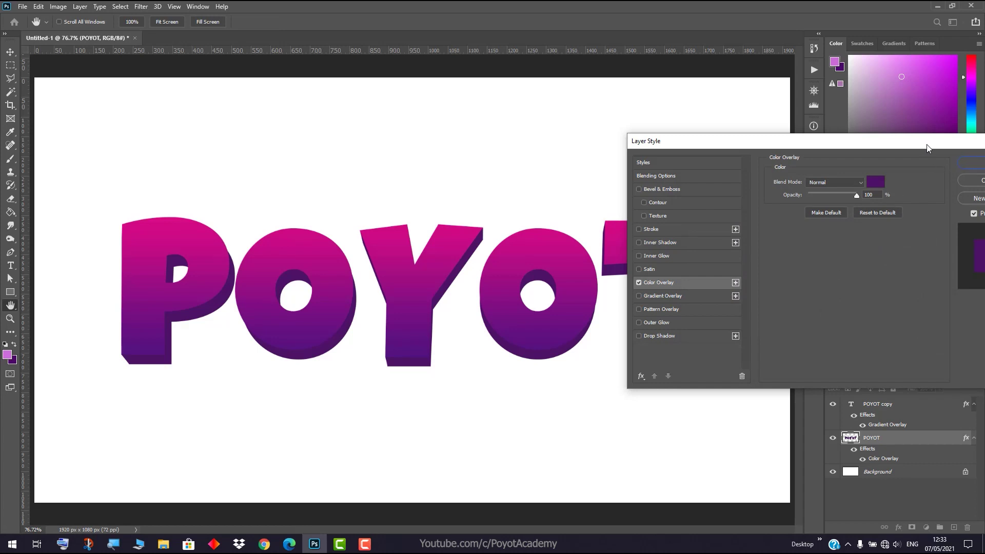
pyautogui.moveTo(928, 145); pyautogui.dragTo(855, 144)
pyautogui.click(906, 162)
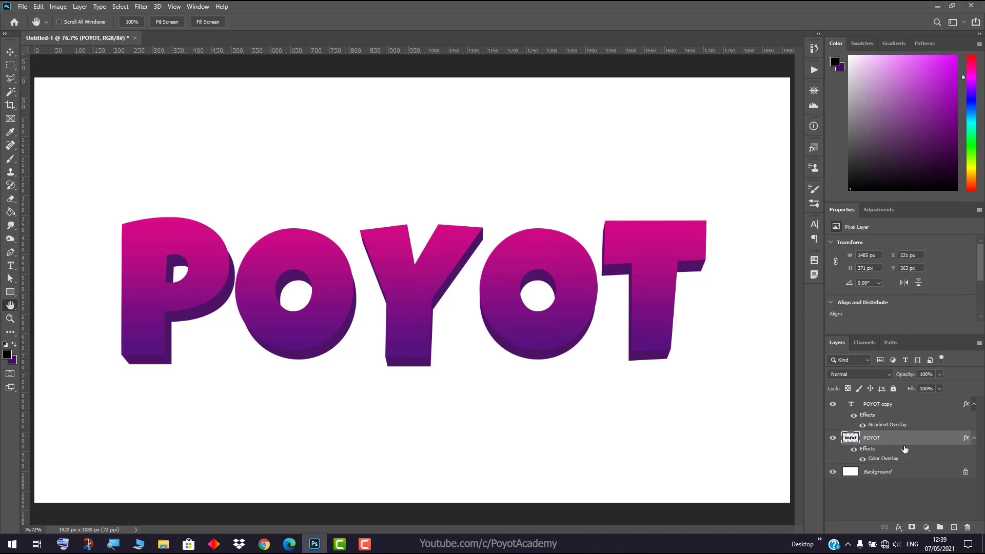
# - Add a new layer above the lower POYOT layer and make it a clipping mask on that layer
pyautogui.click(955, 529)
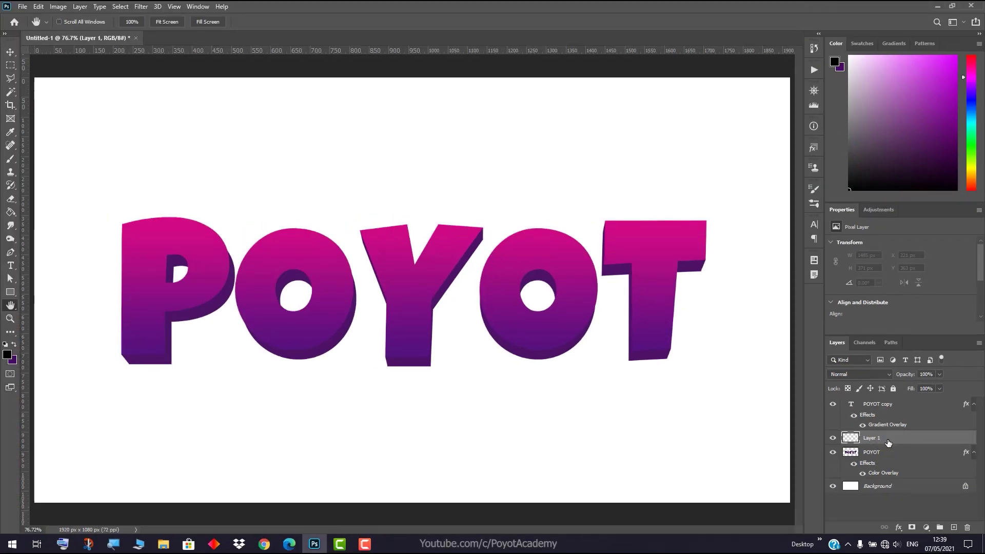
pyautogui.rightClick(888, 443)
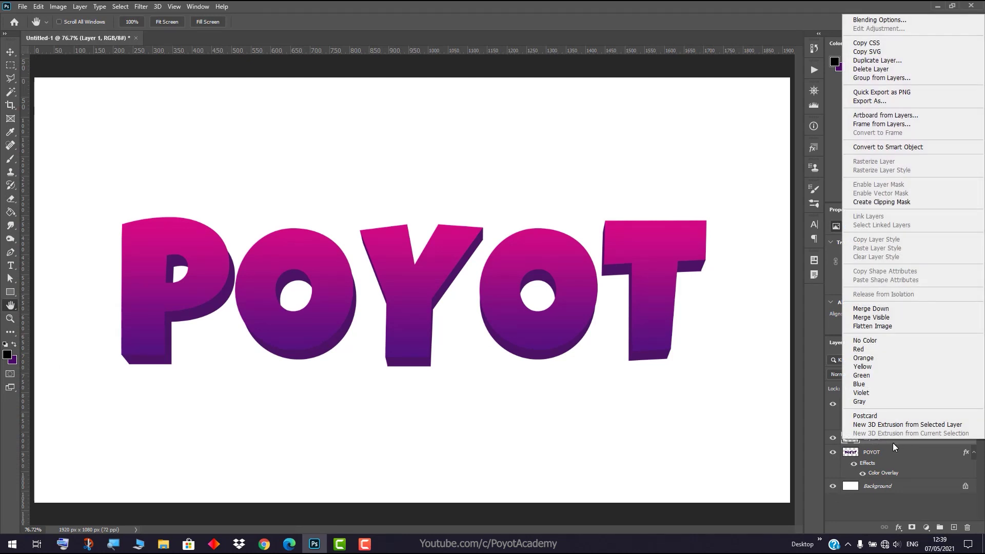
pyautogui.click(876, 202)
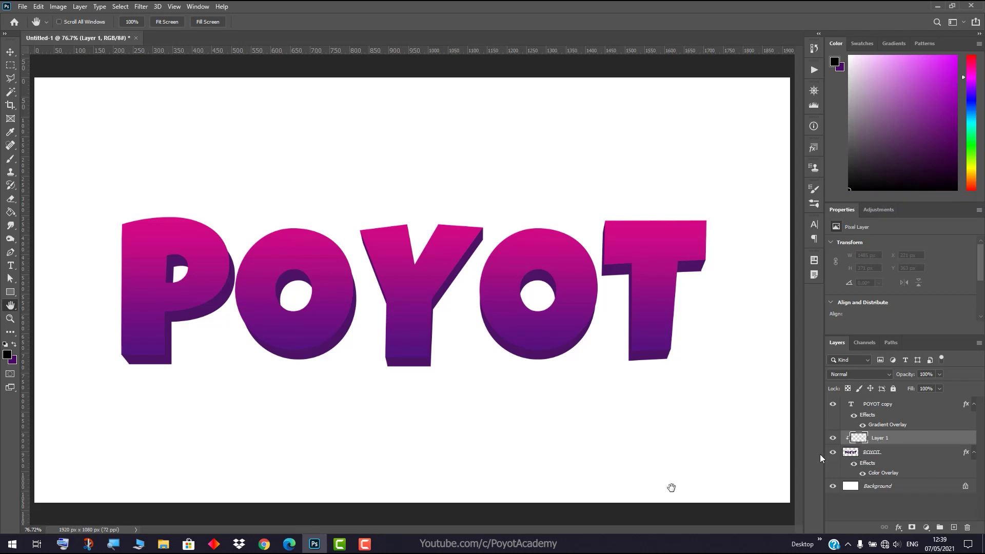
# - Select the left inner wall of the P's counter with a polygonal outline about 32 by 76 px, and switch to the Brush tool
pyautogui.click(9, 318)
pyautogui.click(162, 332)
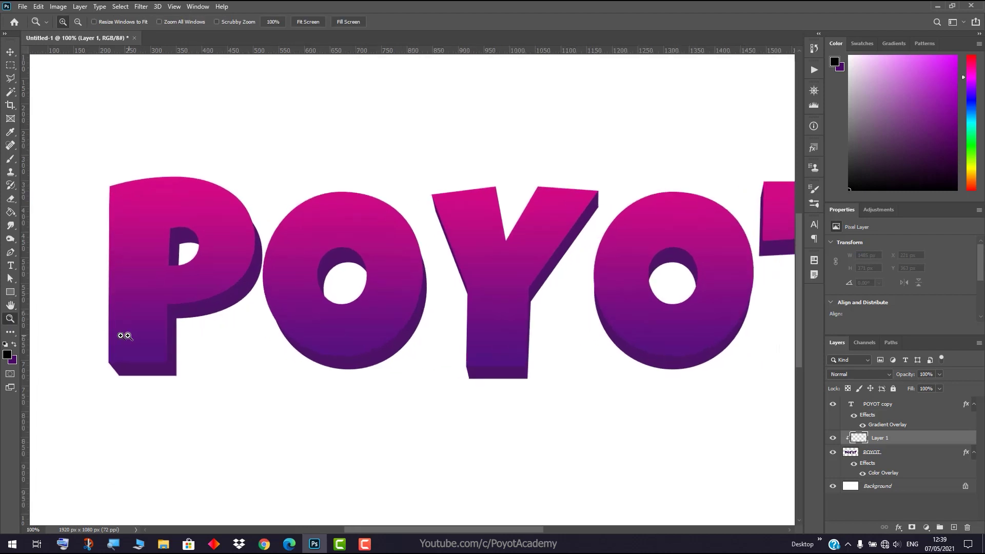
pyautogui.click(126, 336)
pyautogui.click(107, 330)
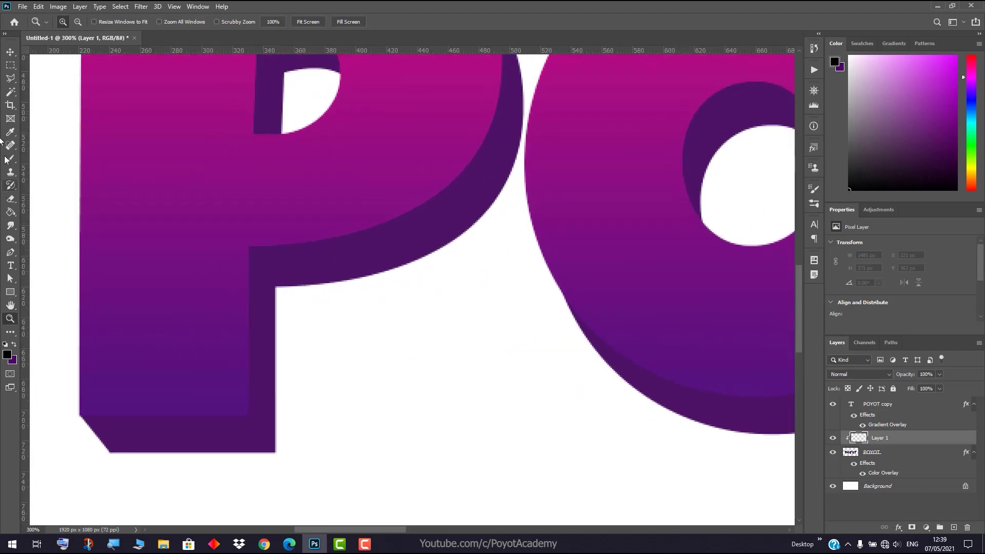
pyautogui.click(10, 79)
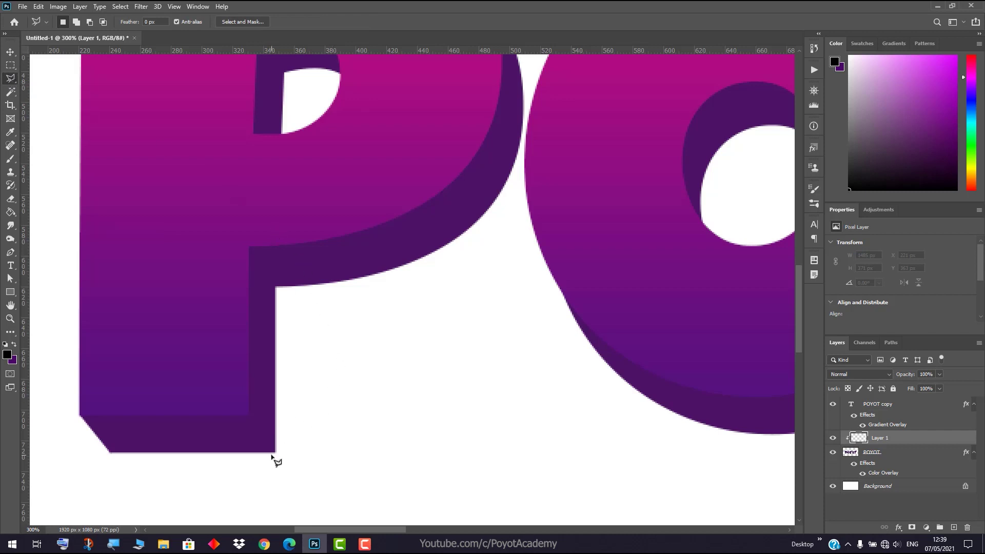
pyautogui.scroll(5, 530, 210)
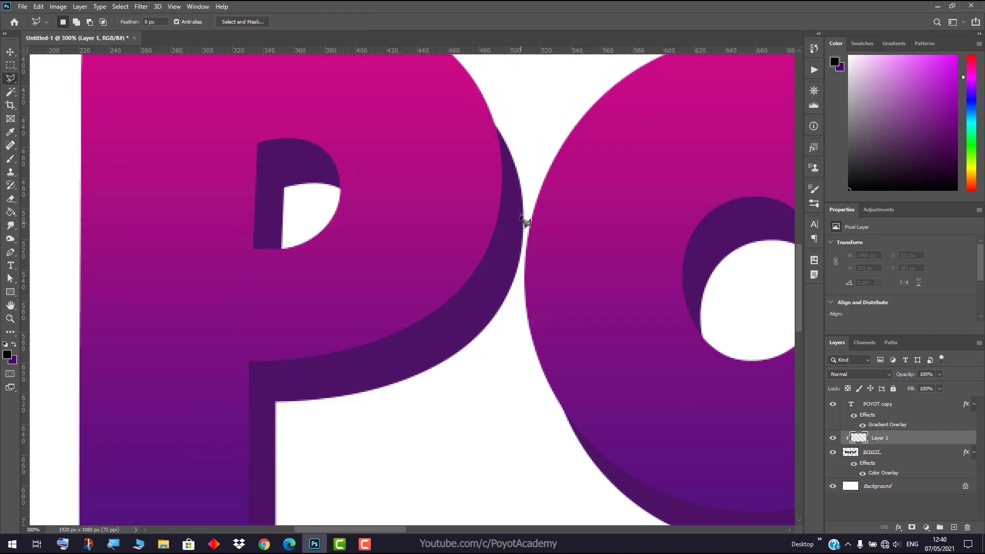
pyautogui.click(255, 190)
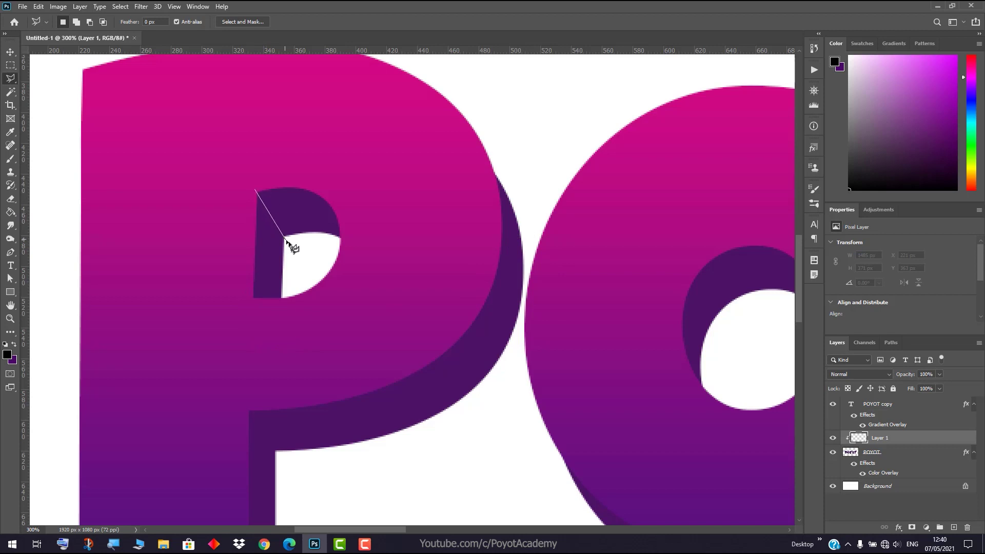
pyautogui.click(283, 236)
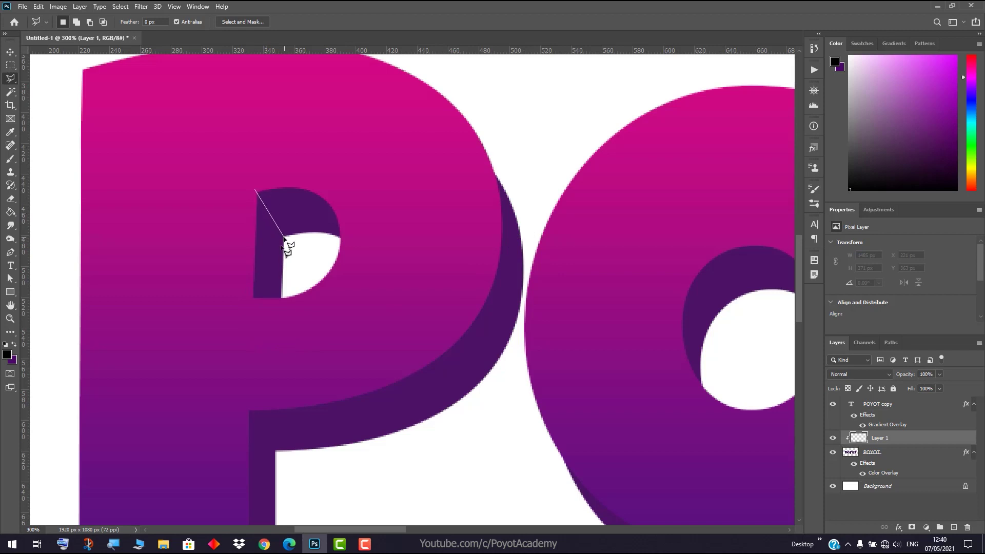
pyautogui.click(283, 304)
pyautogui.click(236, 304)
pyautogui.click(255, 190)
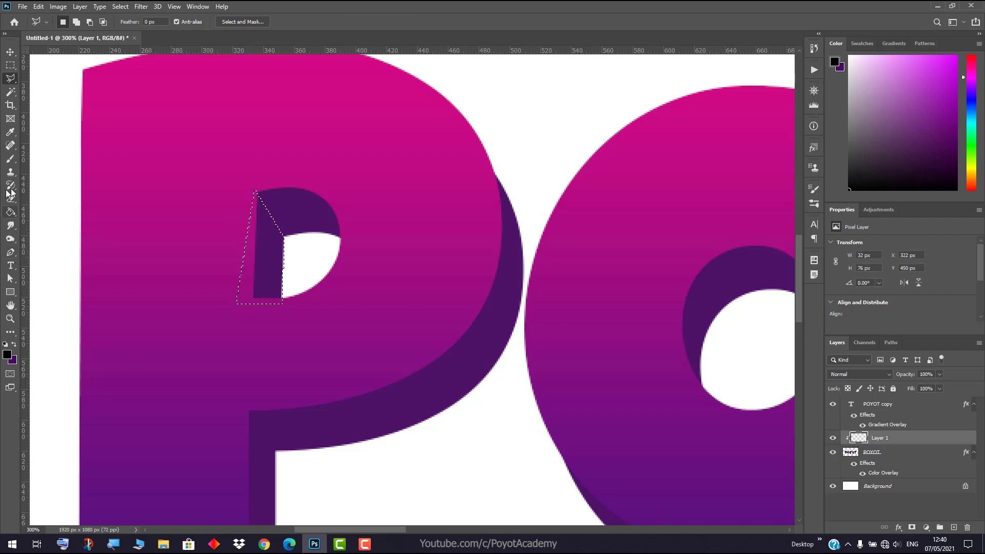
pyautogui.click(10, 162)
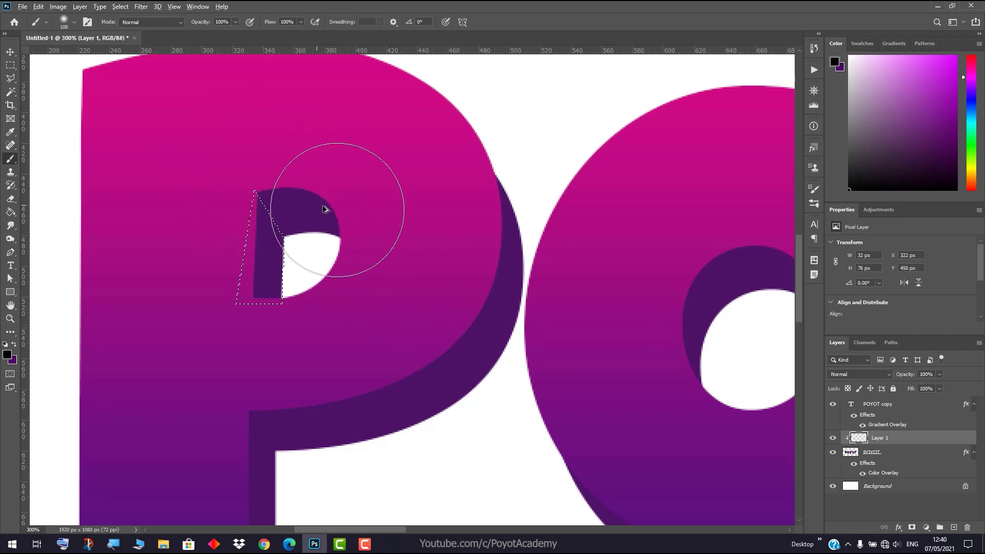
# - Rasterize the layer style of the lower POYOT layer and make the clipped Layer 1 active again
pyautogui.click(898, 459)
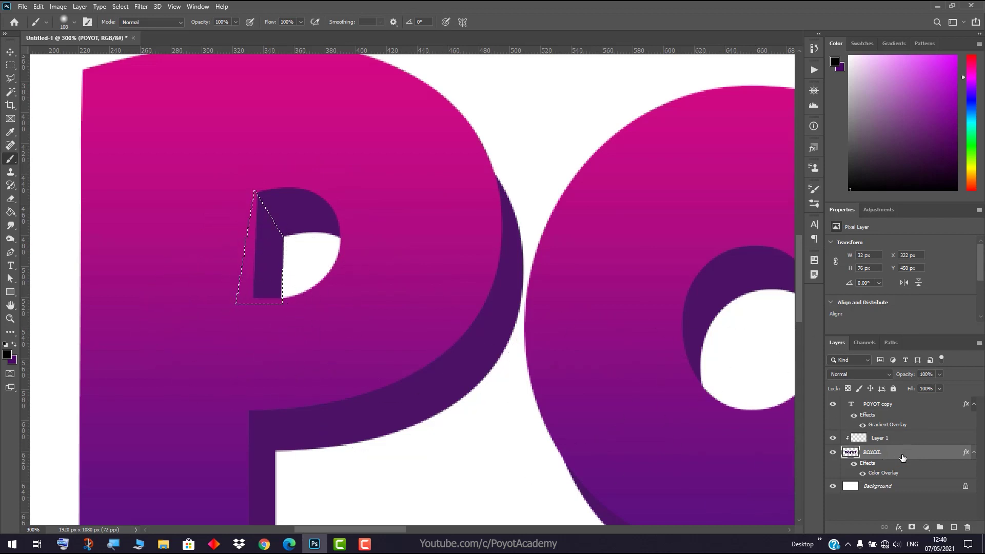
pyautogui.rightClick(899, 457)
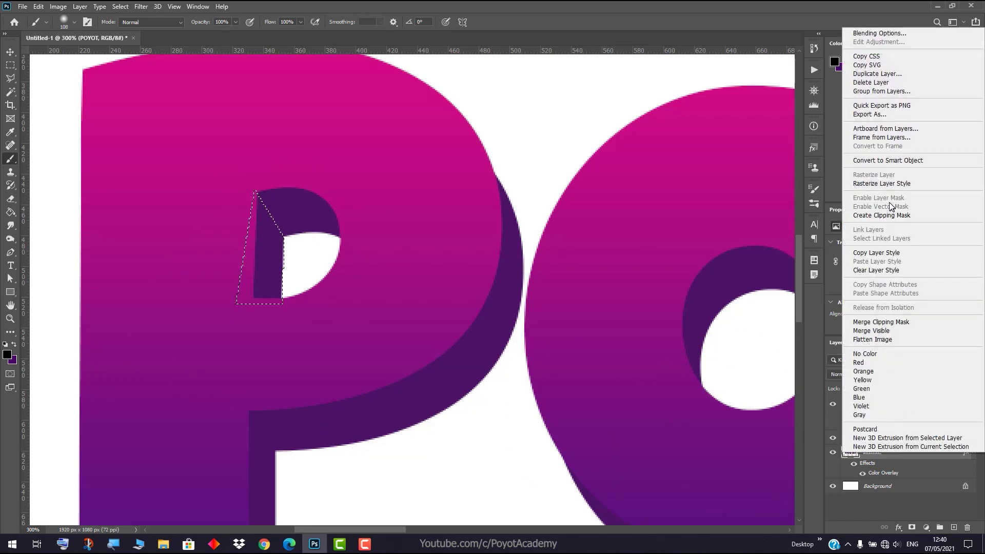
pyautogui.click(889, 184)
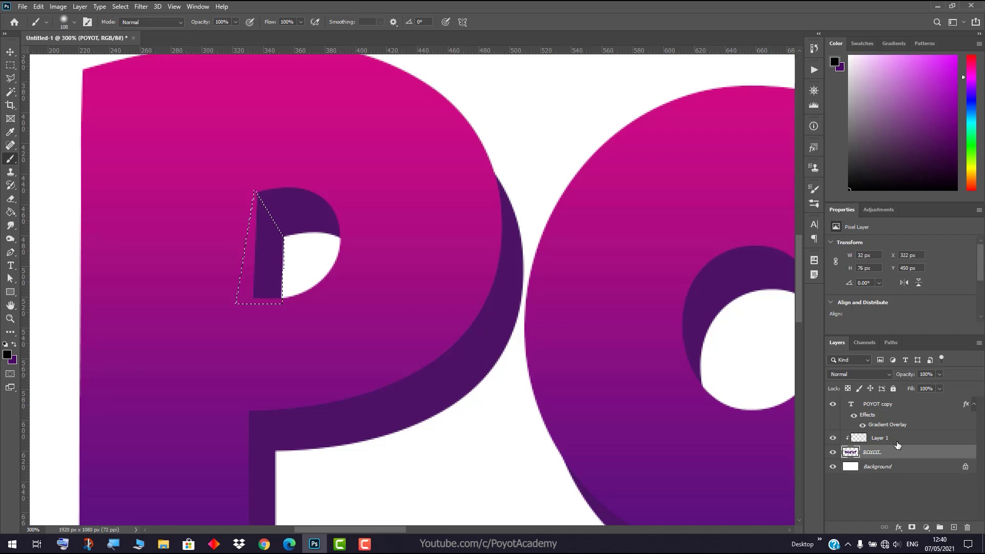
pyautogui.click(897, 442)
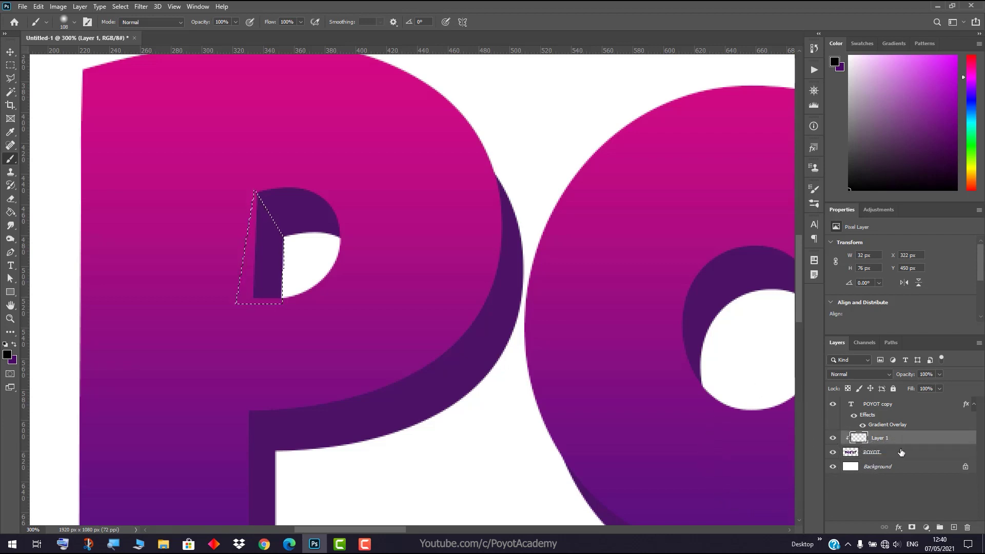
pyautogui.click(887, 455)
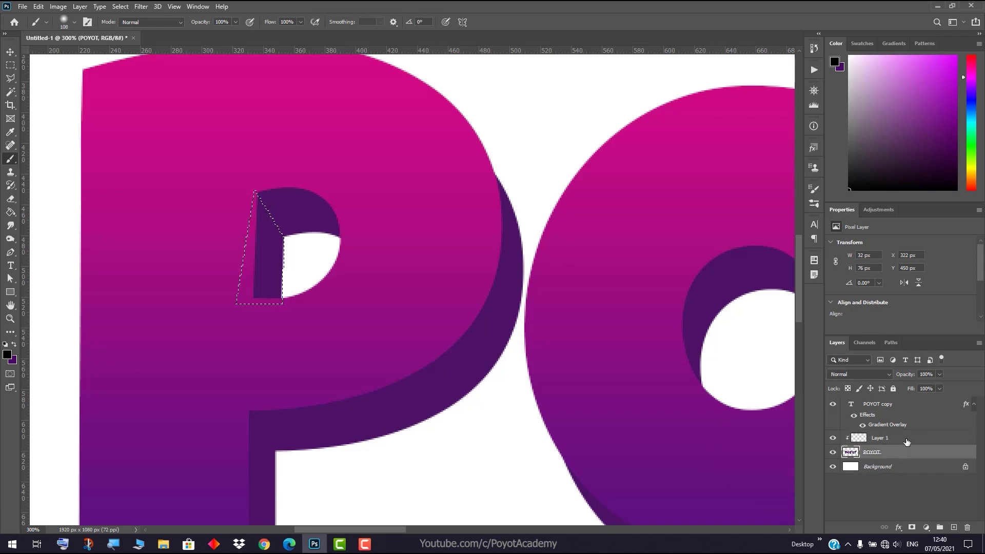
pyautogui.click(907, 442)
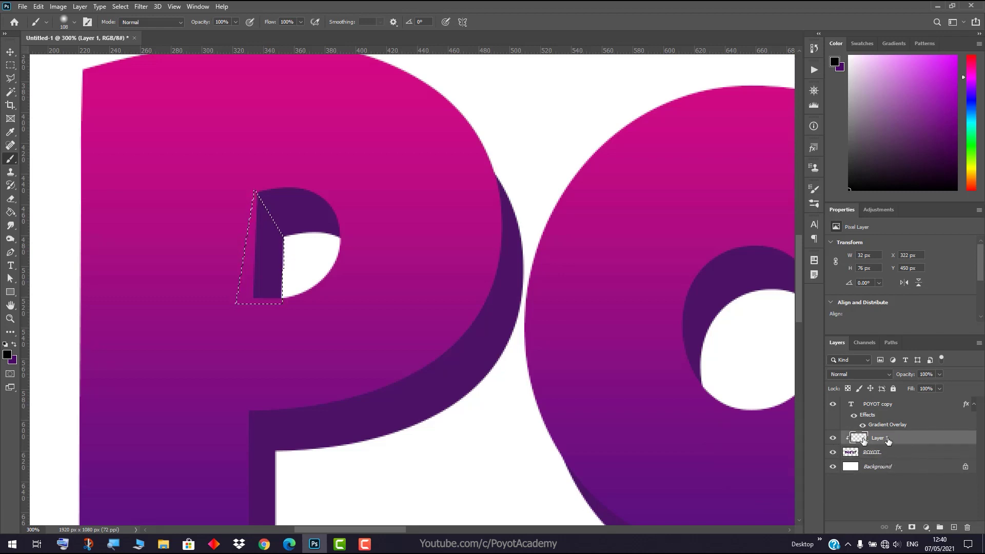
# - Shade the selected left inner wall of the P's counter with soft black brush strokes from both ends, and deselect
pyautogui.click(265, 205)
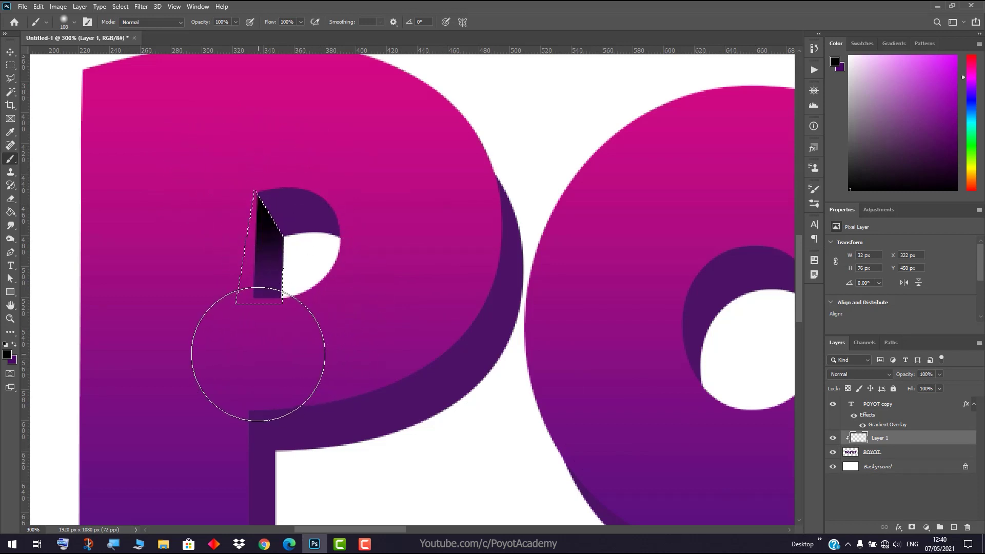
pyautogui.moveTo(260, 341)
pyautogui.mouseDown()
pyautogui.moveTo(356, 383)
pyautogui.moveTo(326, 252)
pyautogui.mouseUp()
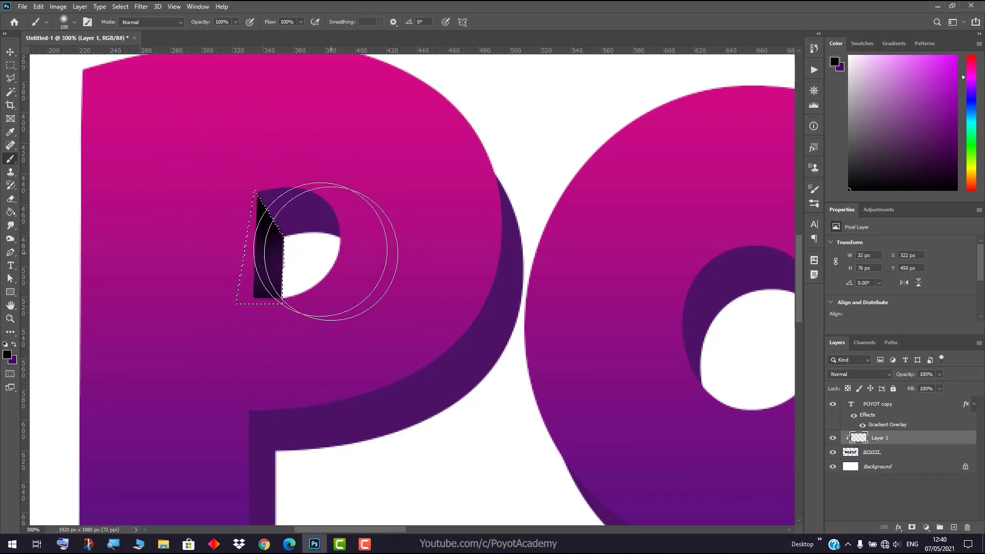
pyautogui.click(258, 167)
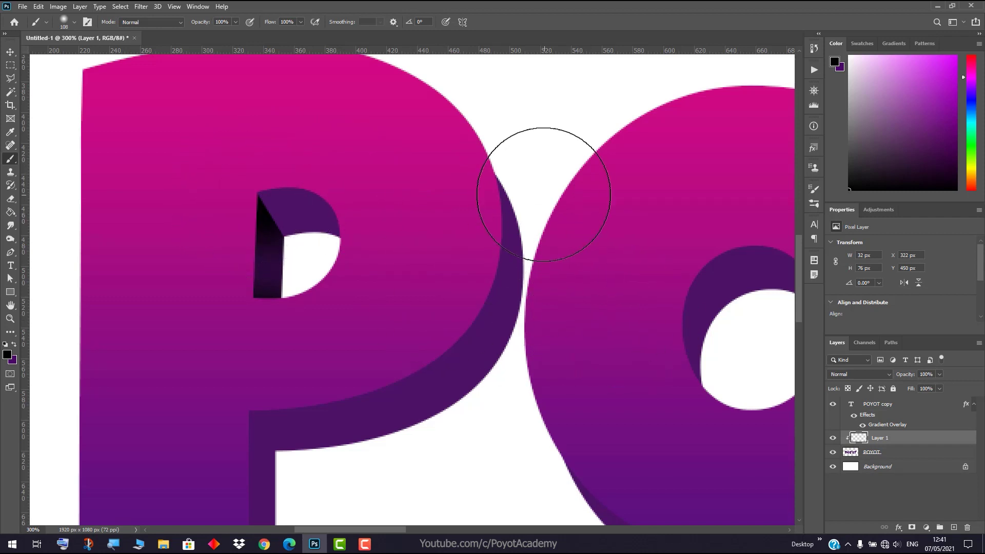
# - Select the upper inner wall of the P's counter with a polygonal outline about 73 by 52 px, ready for brush shading
pyautogui.click(11, 79)
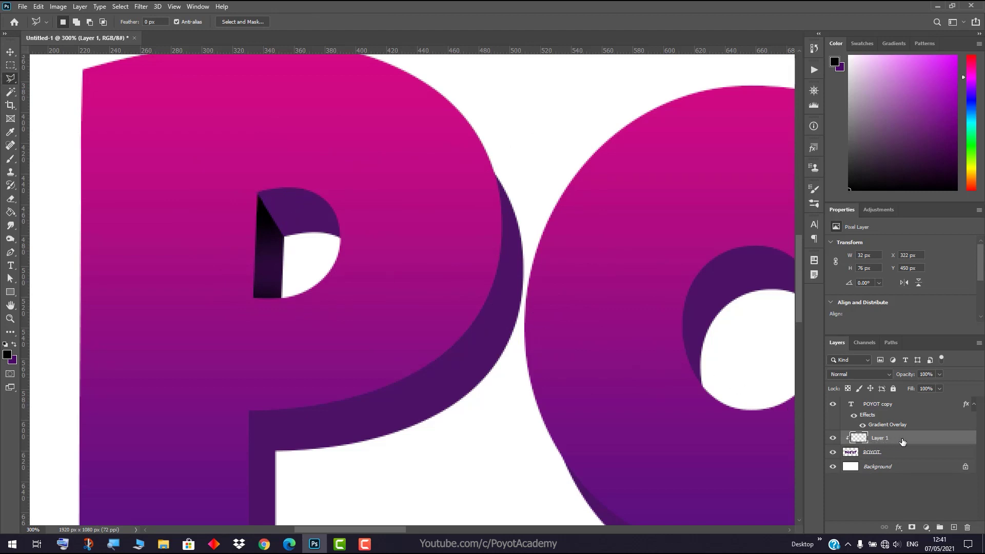
pyautogui.click(255, 190)
pyautogui.click(9, 161)
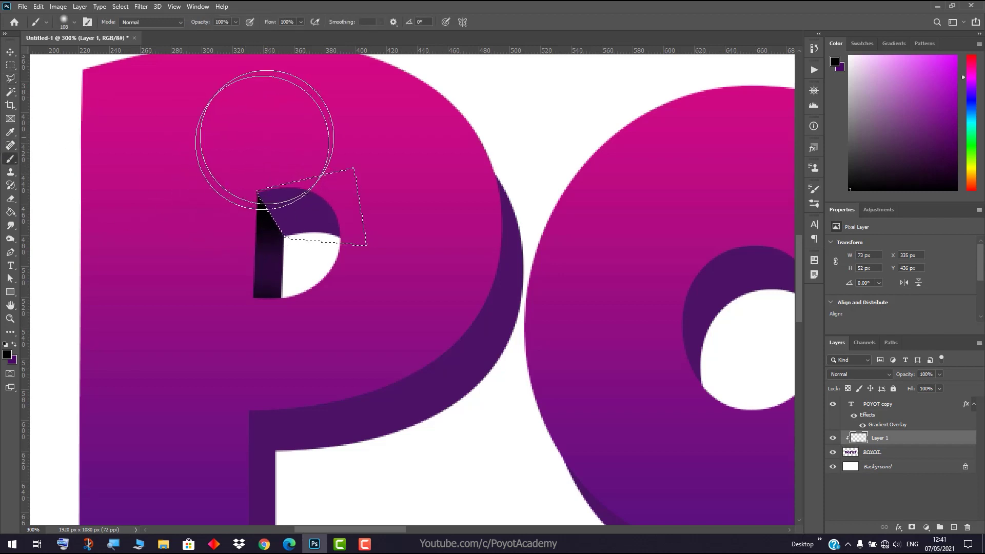
pyautogui.moveTo(271, 165)
pyautogui.mouseDown()
pyautogui.moveTo(234, 218)
pyautogui.moveTo(245, 221)
pyautogui.mouseUp()
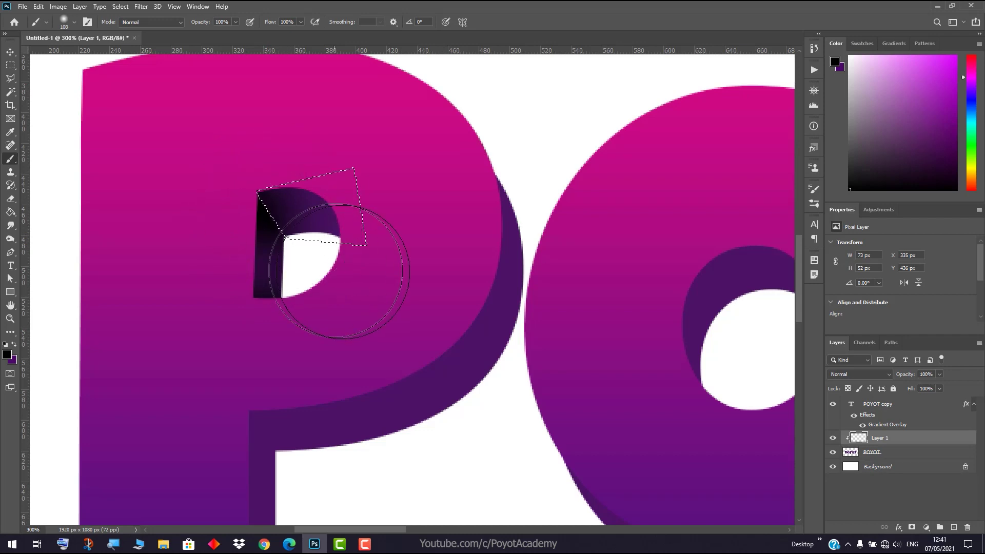
pyautogui.hotkey('ctrl', 'd')
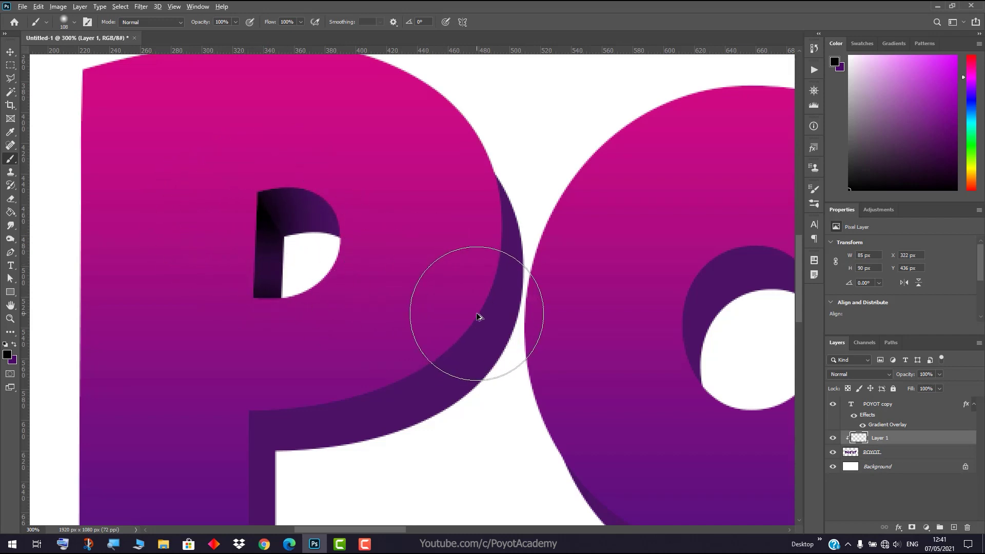
pyautogui.hotkey('ctrl', 'z')
pyautogui.hotkey('ctrl', 'z')
pyautogui.hotkey('ctrl', 'z')
pyautogui.hotkey('ctrl', 'z')
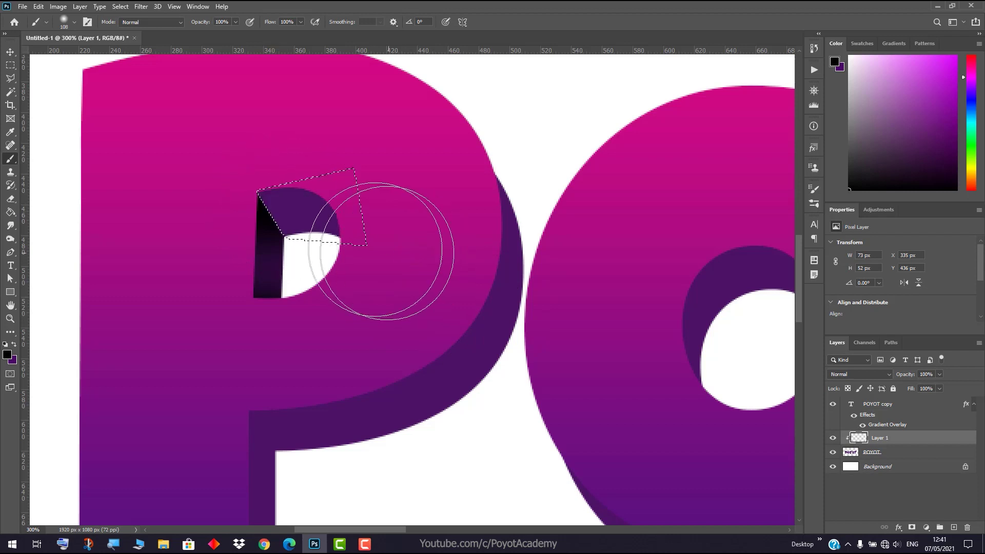
# - Shade the upper inner wall of the P's counter with soft black along its top edge, and deselect
pyautogui.moveTo(239, 144)
pyautogui.mouseDown()
pyautogui.moveTo(247, 132)
pyautogui.moveTo(319, 126)
pyautogui.moveTo(340, 141)
pyautogui.mouseUp()
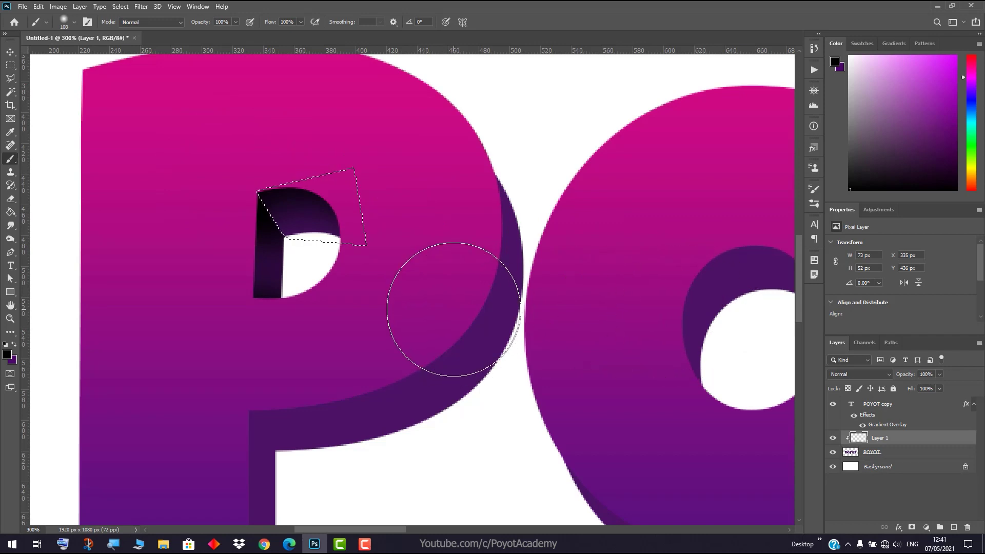
pyautogui.hotkey('ctrl', 'd')
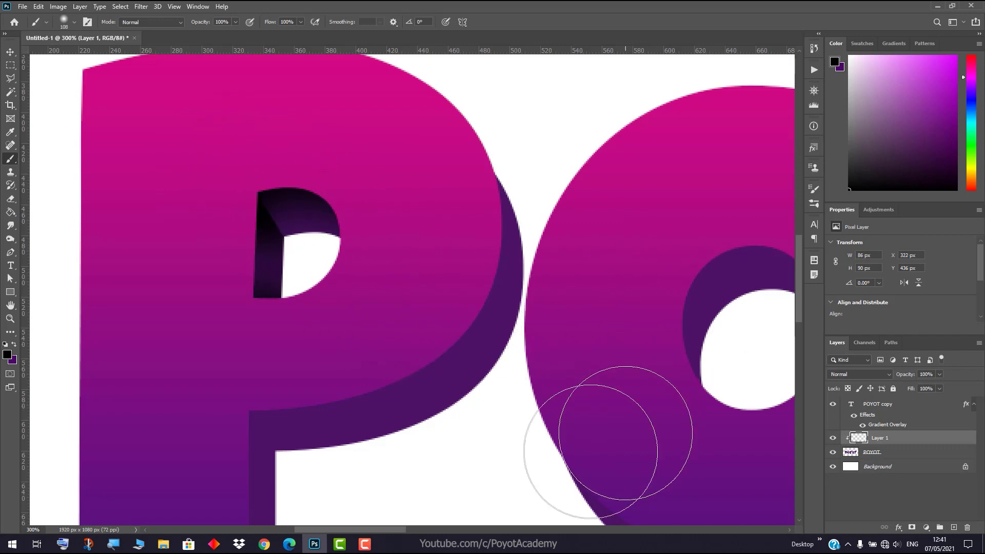
# - Select the bottom extrusion face of the P's stem, about 132 by 31 px, shade its upper edge with soft black, and deselect
pyautogui.scroll(-5, 600, 342)
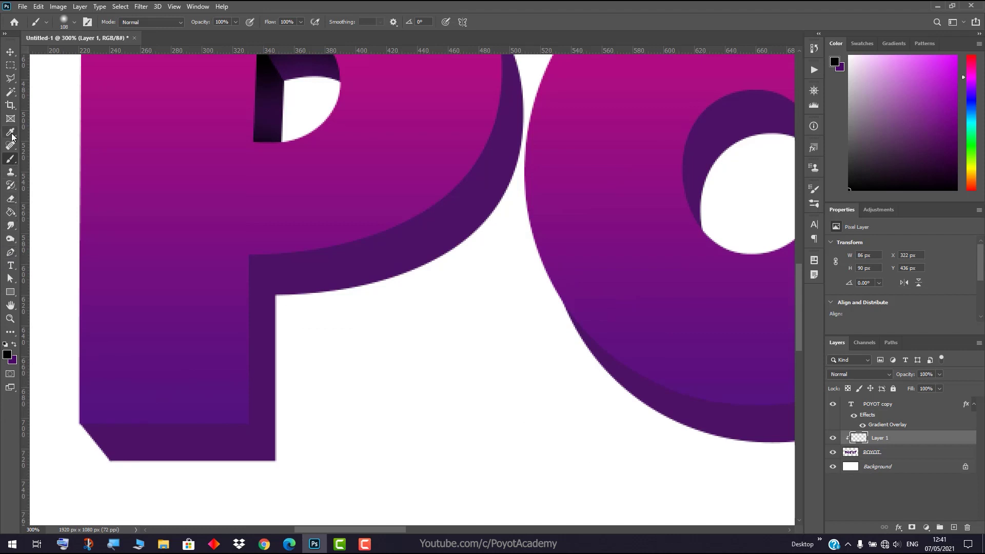
pyautogui.click(11, 80)
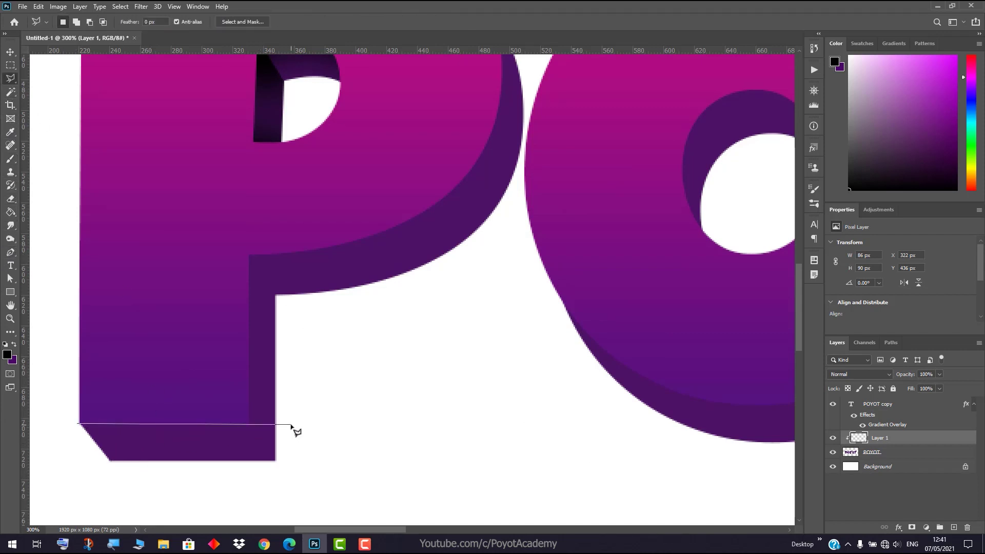
pyautogui.click(248, 424)
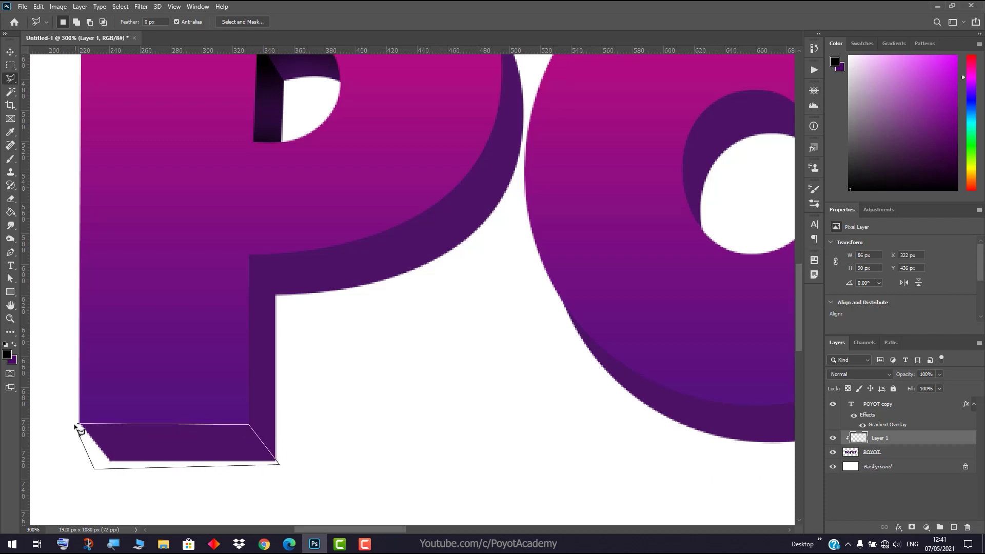
pyautogui.click(11, 159)
pyautogui.moveTo(85, 394)
pyautogui.mouseDown()
pyautogui.moveTo(160, 381)
pyautogui.moveTo(205, 398)
pyautogui.mouseUp()
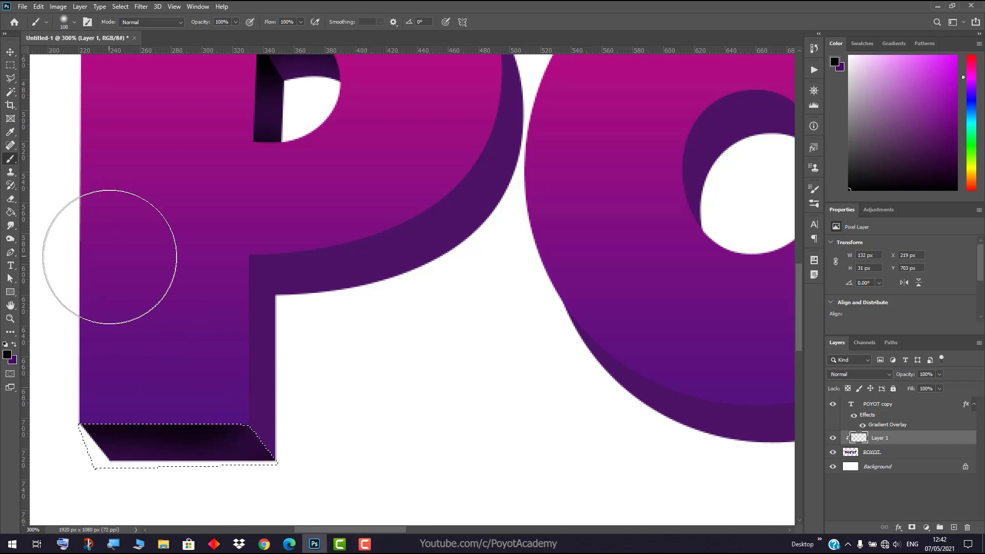
pyautogui.hotkey('ctrl', 'd')
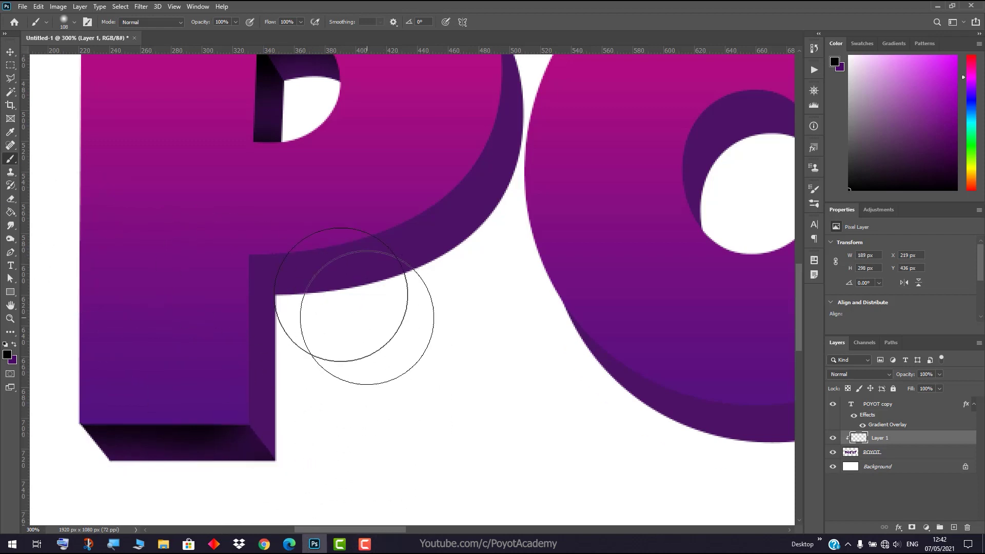
pyautogui.hotkey('ctrl', 'z')
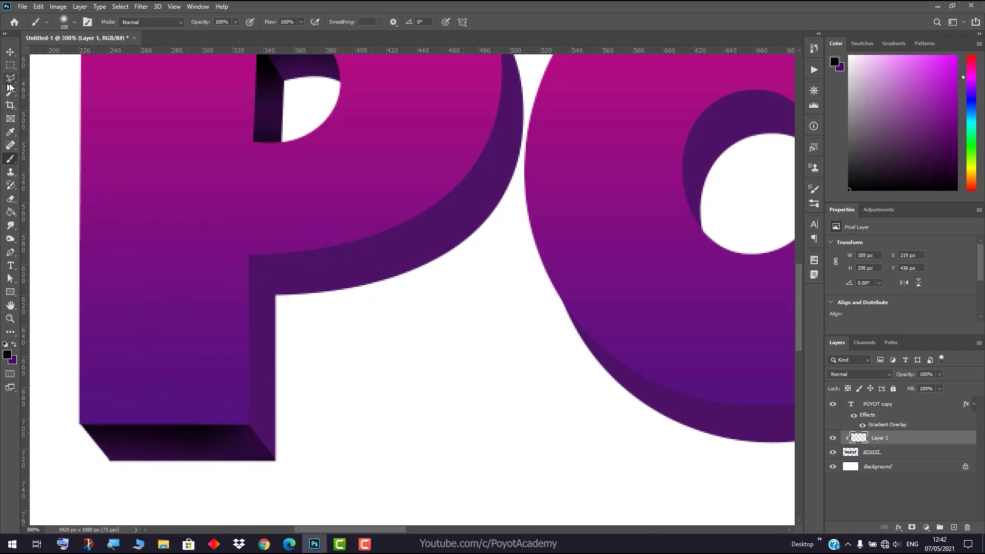
# - Select the right extrusion face of the P's stem, about 24 by 137 px, shade its top and inner edge soft black, and deselect
pyautogui.click(9, 80)
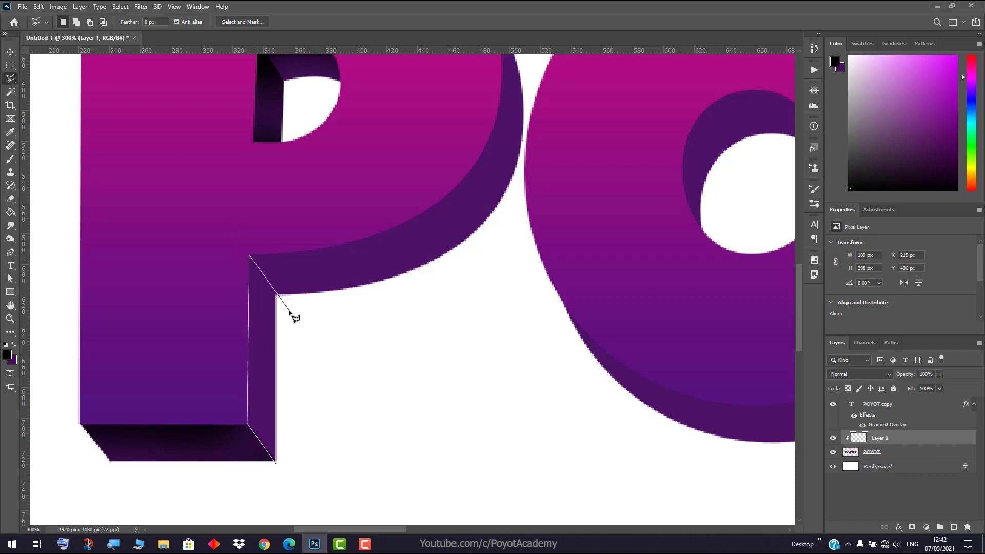
pyautogui.click(276, 467)
pyautogui.click(10, 159)
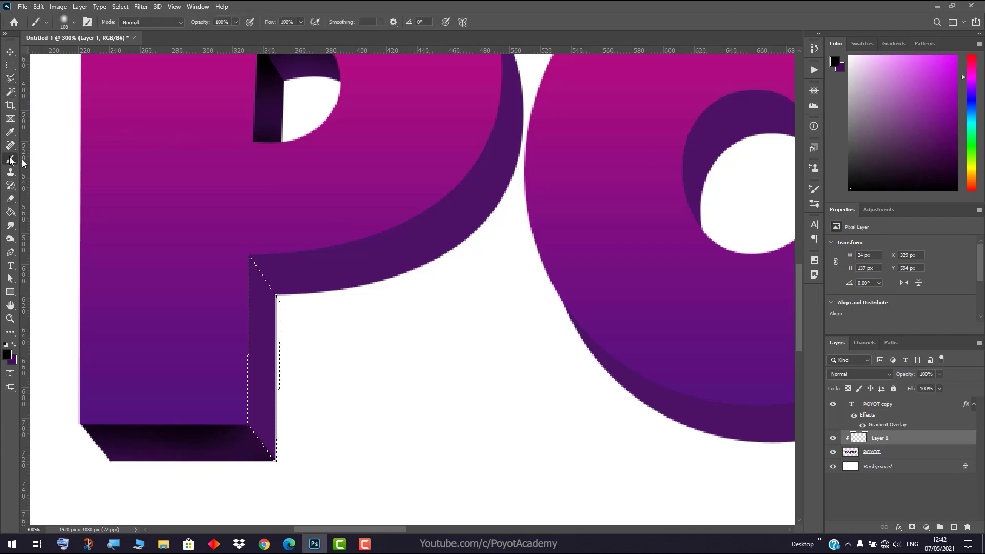
pyautogui.click(268, 252)
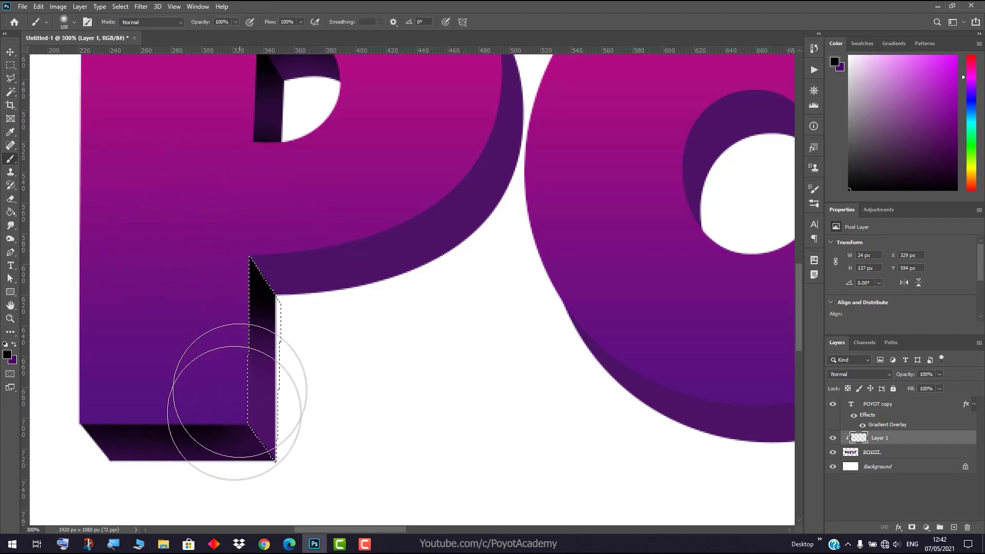
pyautogui.moveTo(213, 383)
pyautogui.mouseDown()
pyautogui.moveTo(195, 363)
pyautogui.moveTo(202, 388)
pyautogui.mouseUp()
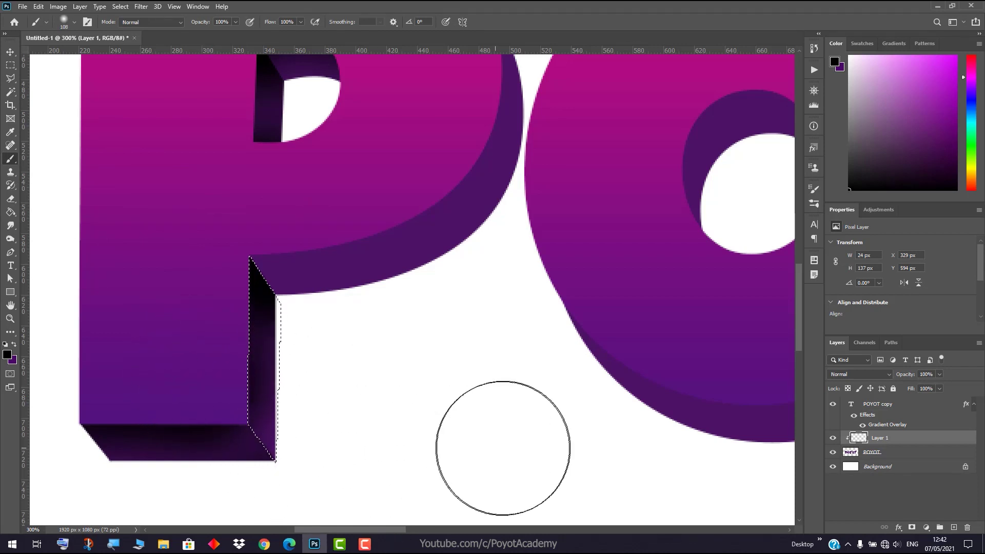
pyautogui.hotkey('ctrl', 'd')
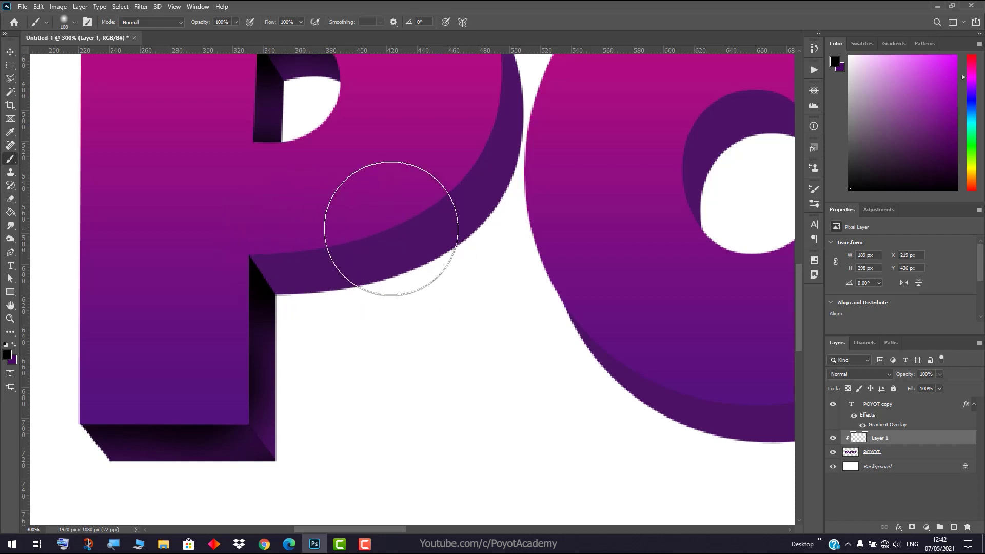
# - Shade the outer extrusion of the P's bowl soft black, including its underside within a polygonal selection about 173 by 112 px, and deselect
pyautogui.scroll(5, 652, 272)
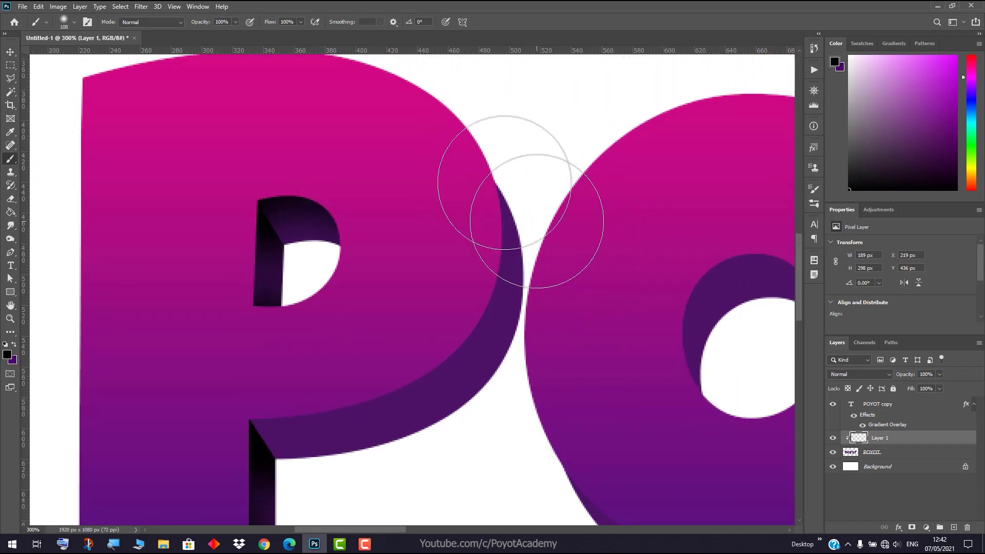
pyautogui.moveTo(486, 152)
pyautogui.mouseDown()
pyautogui.moveTo(499, 195)
pyautogui.moveTo(488, 297)
pyautogui.moveTo(508, 326)
pyautogui.mouseUp()
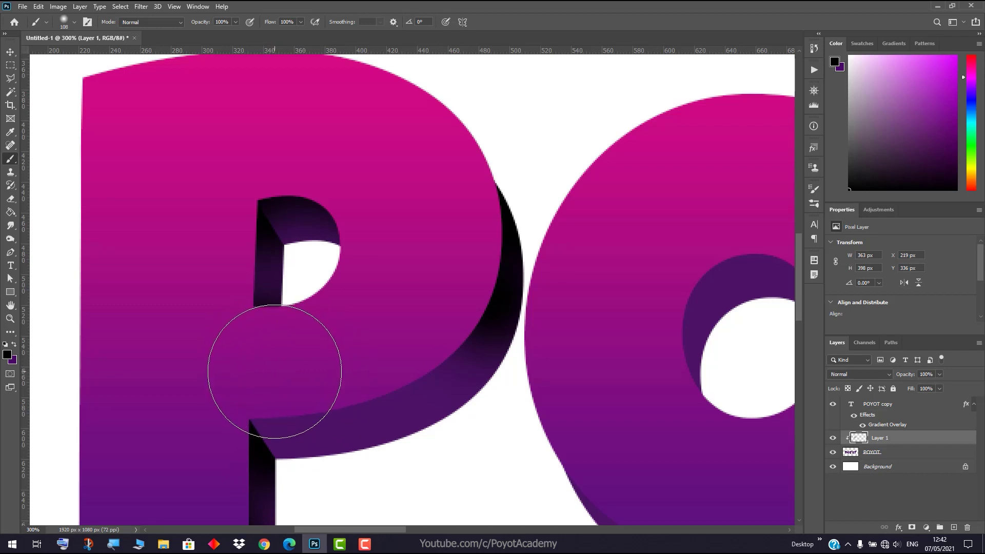
pyautogui.click(11, 80)
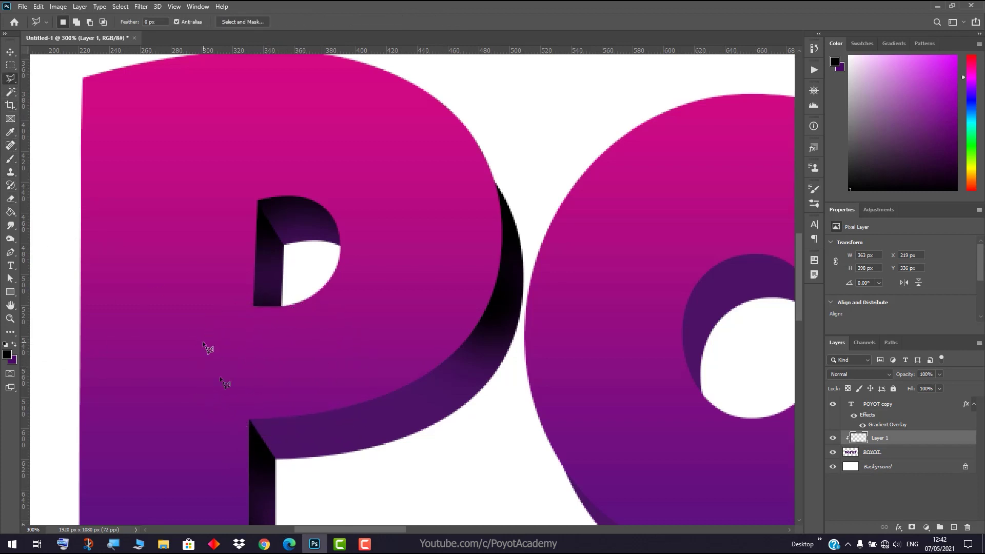
pyautogui.click(248, 418)
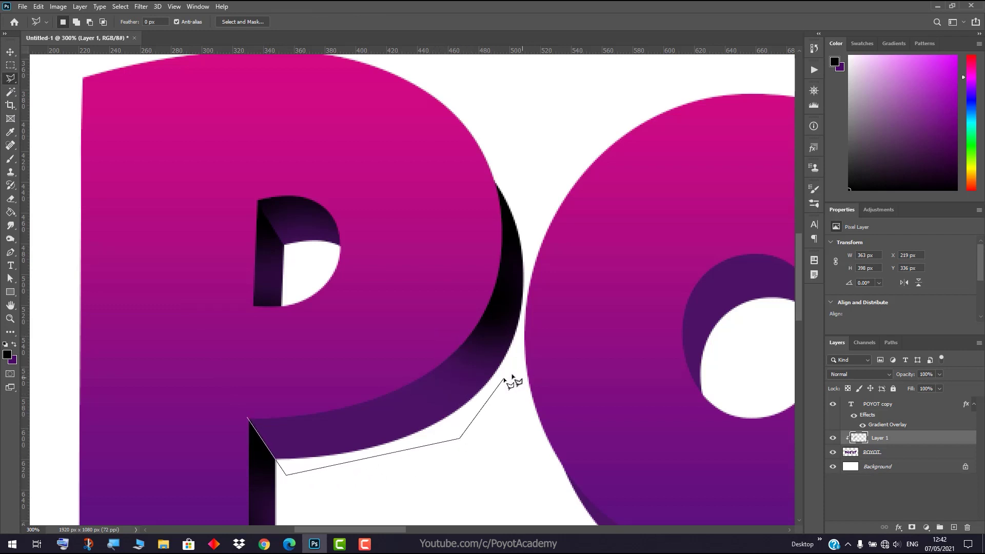
pyautogui.click(248, 419)
pyautogui.click(10, 159)
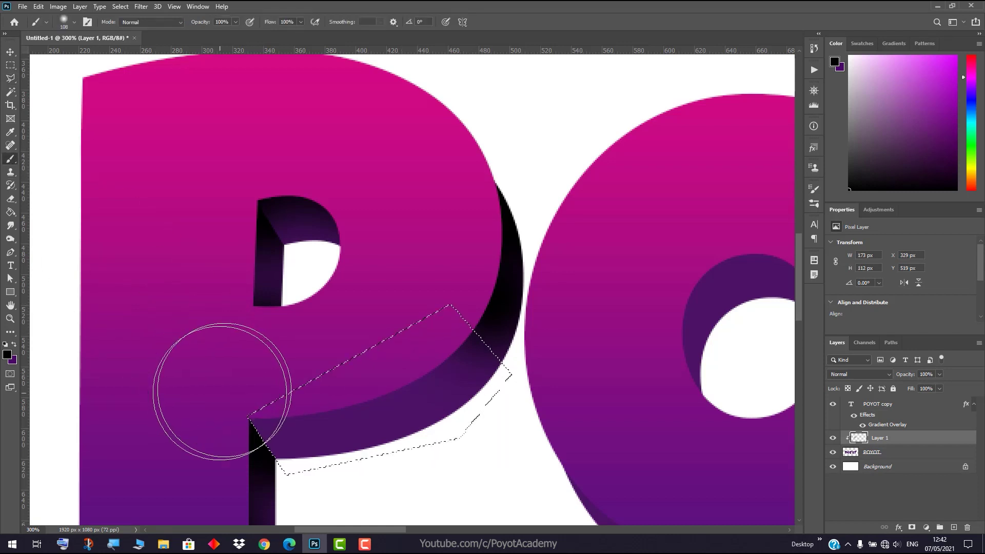
pyautogui.moveTo(264, 382)
pyautogui.mouseDown()
pyautogui.moveTo(329, 370)
pyautogui.moveTo(402, 312)
pyautogui.moveTo(413, 315)
pyautogui.mouseUp()
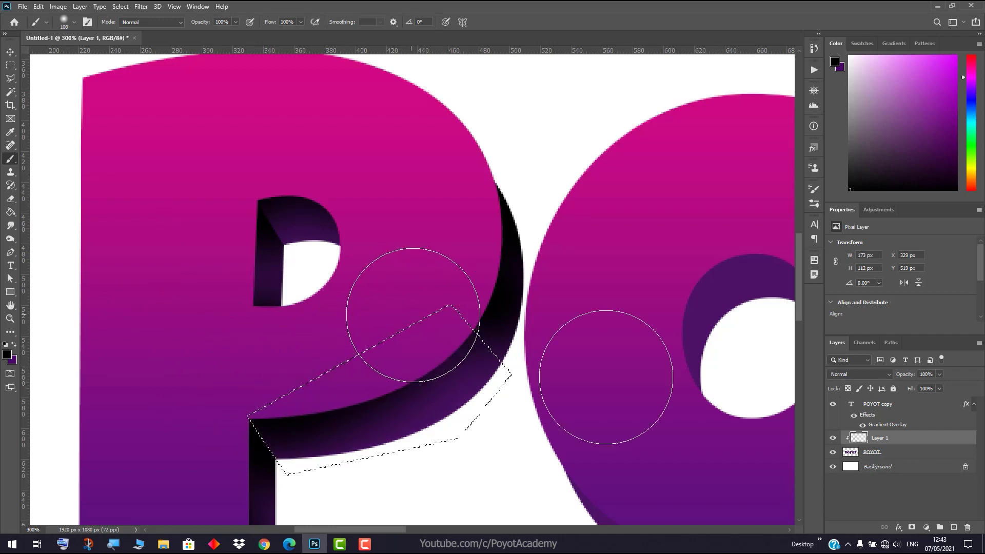
pyautogui.hotkey('ctrl', 'd')
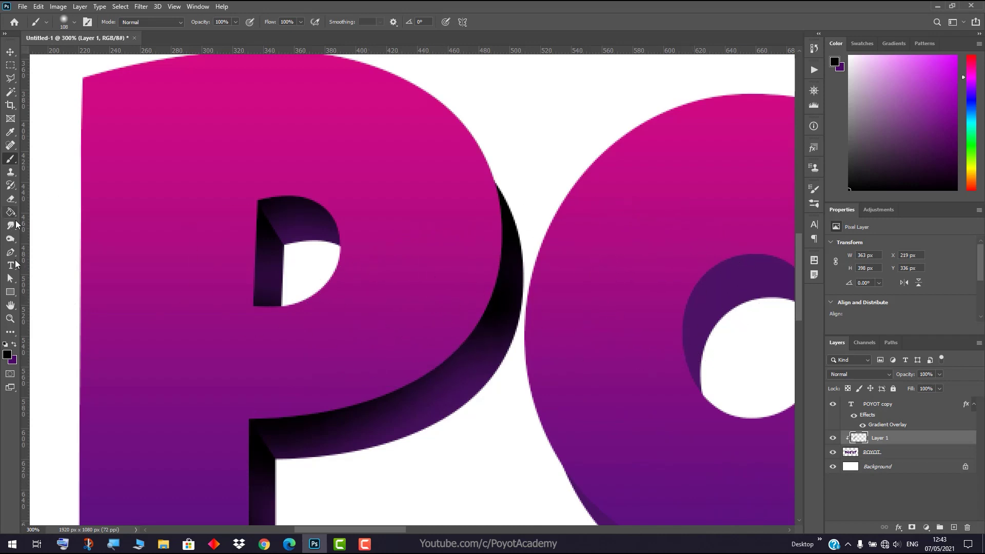
# - Shade the upper-right inner wall of the first O's counter with soft black, leaving its left part purple
pyautogui.scroll(-8, 644, 330)
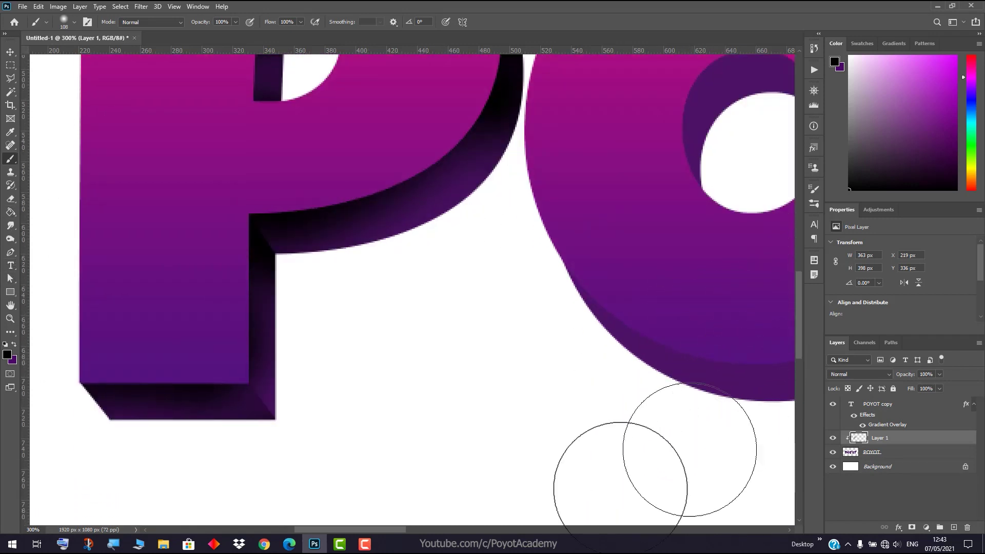
pyautogui.moveTo(390, 530); pyautogui.dragTo(439, 529)
pyautogui.scroll(4, 526, 241)
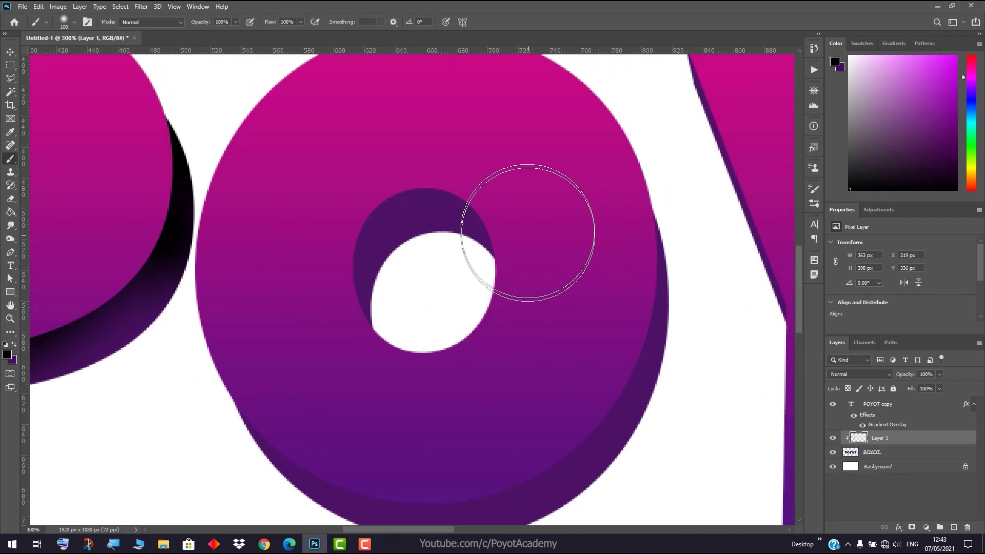
pyautogui.moveTo(528, 230)
pyautogui.mouseDown()
pyautogui.moveTo(472, 141)
pyautogui.moveTo(396, 137)
pyautogui.moveTo(726, 143)
pyautogui.mouseUp()
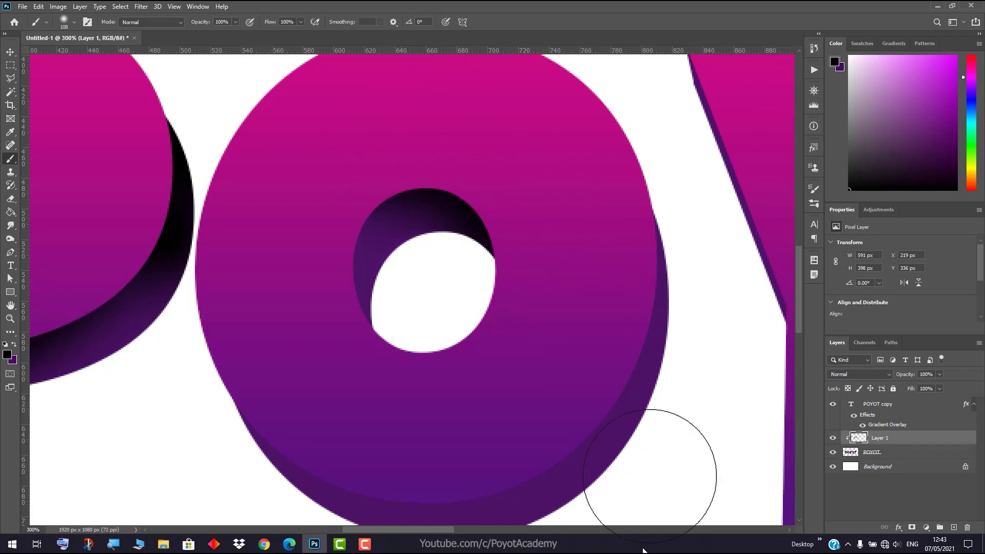
# - Shade the outer extrusion of the first O with soft black down its right side and around the lower-right curve
pyautogui.moveTo(677, 246)
pyautogui.mouseDown()
pyautogui.moveTo(669, 476)
pyautogui.moveTo(686, 431)
pyautogui.moveTo(673, 299)
pyautogui.moveTo(572, 356)
pyautogui.moveTo(524, 419)
pyautogui.mouseUp()
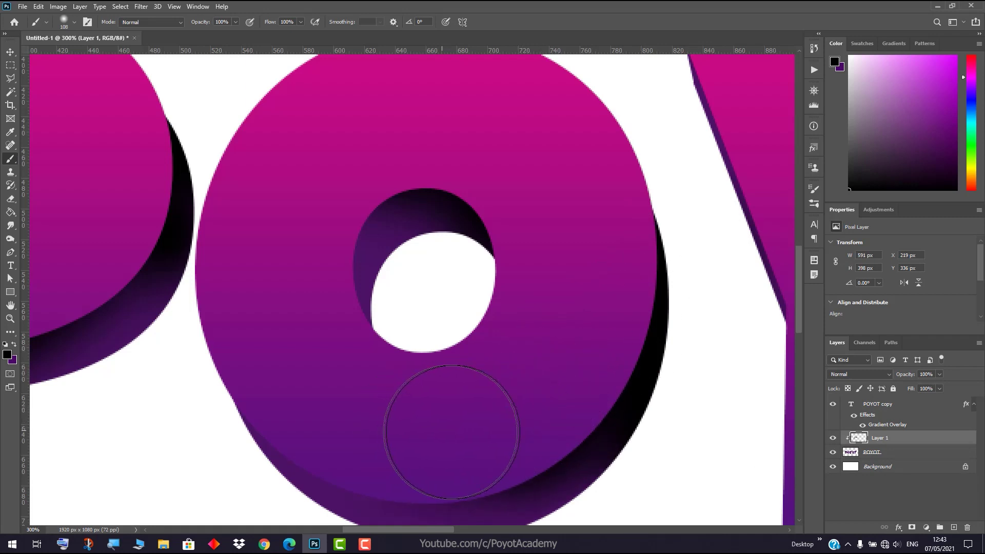
pyautogui.scroll(-3, 693, 320)
pyautogui.moveTo(782, 341); pyautogui.dragTo(741, 375)
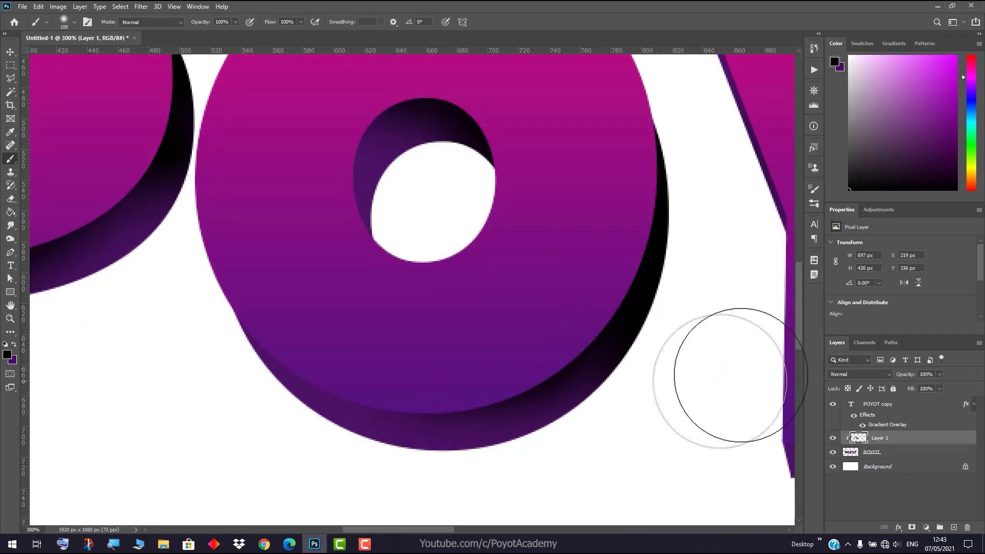
pyautogui.scroll(2, 742, 360)
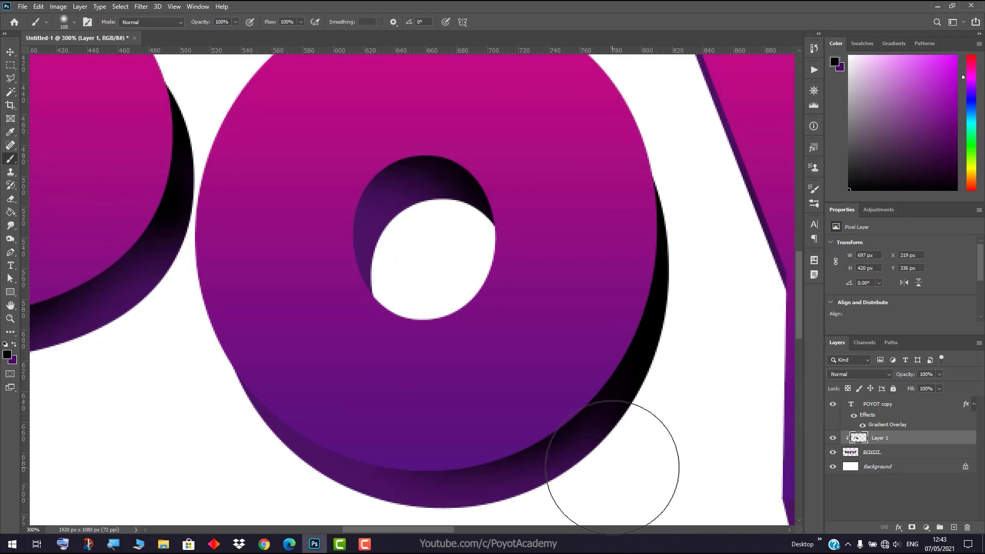
pyautogui.moveTo(612, 467); pyautogui.dragTo(632, 485)
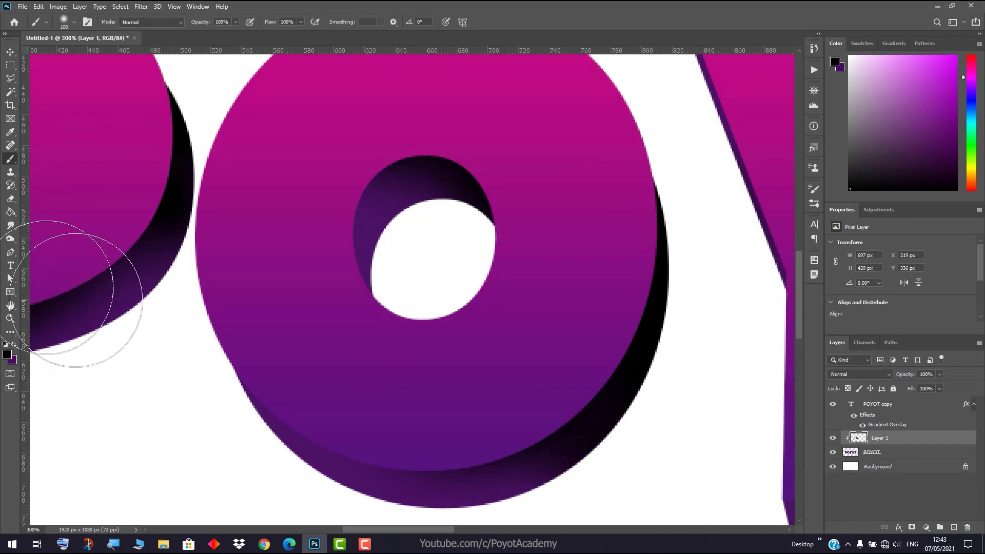
# - Select the bottom extrusion face of the Y's stem, about 118 by 30 px, and shade its right end and upper edge soft black
pyautogui.hscroll(-3, 441, 493)
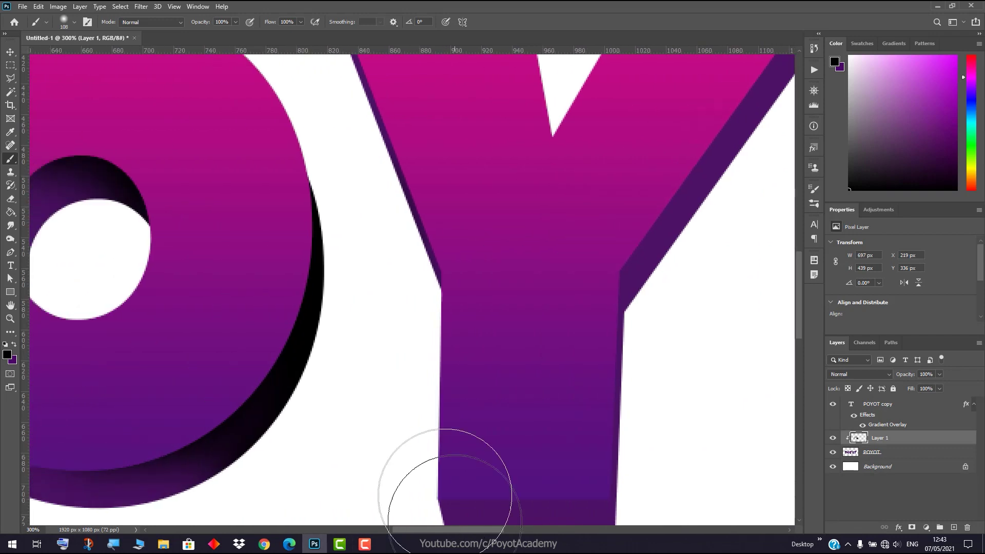
pyautogui.scroll(-1, 616, 396)
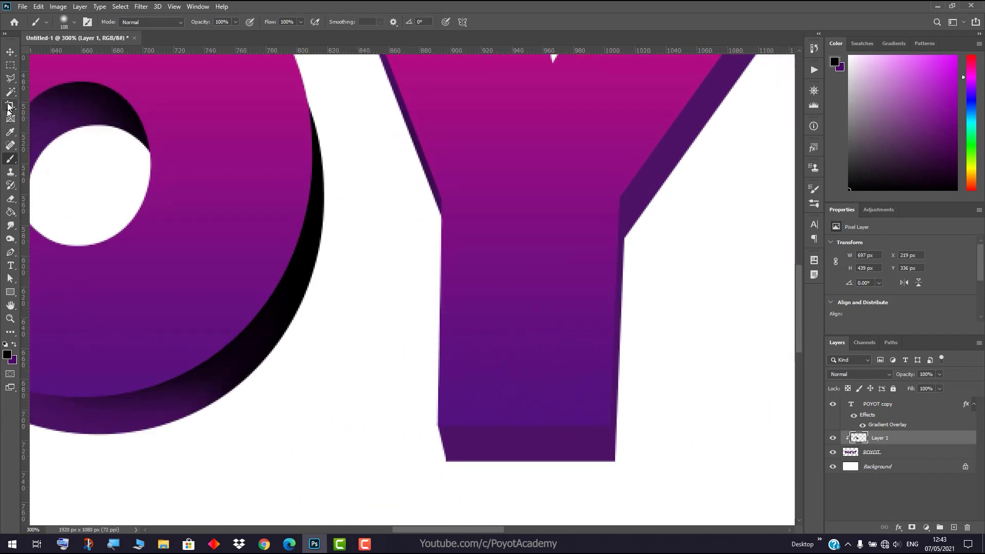
pyautogui.click(9, 79)
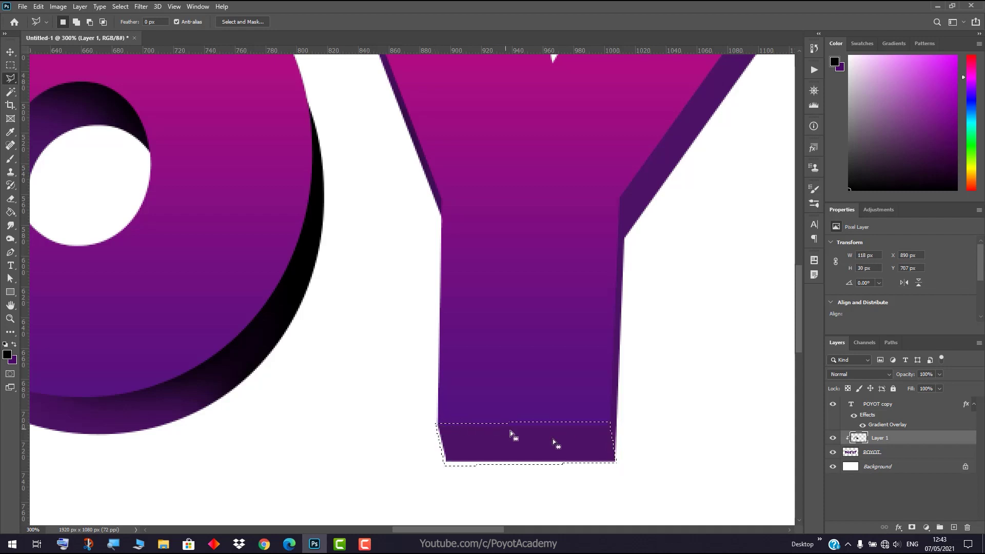
pyautogui.click(11, 159)
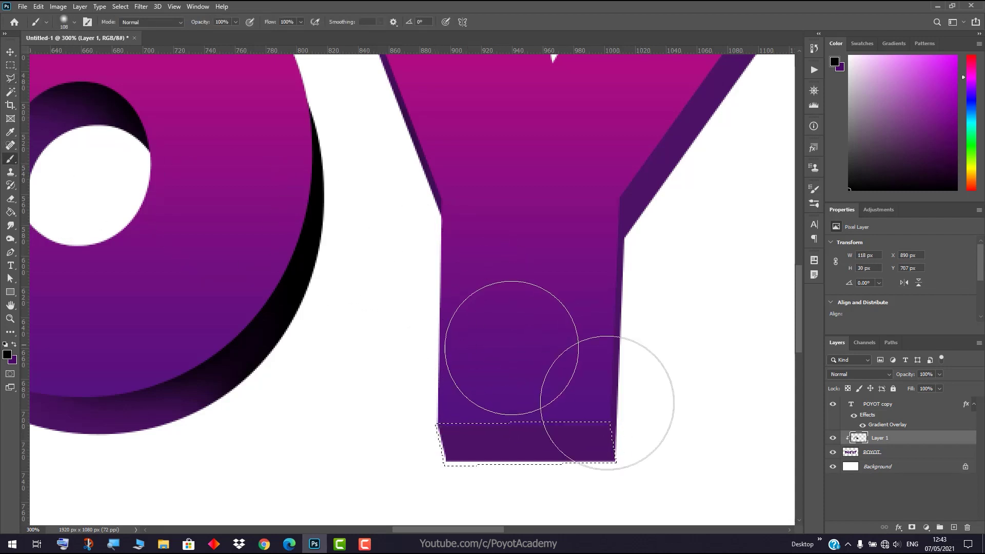
pyautogui.moveTo(601, 413)
pyautogui.mouseDown()
pyautogui.moveTo(568, 385)
pyautogui.moveTo(508, 364)
pyautogui.moveTo(458, 359)
pyautogui.moveTo(440, 374)
pyautogui.mouseUp()
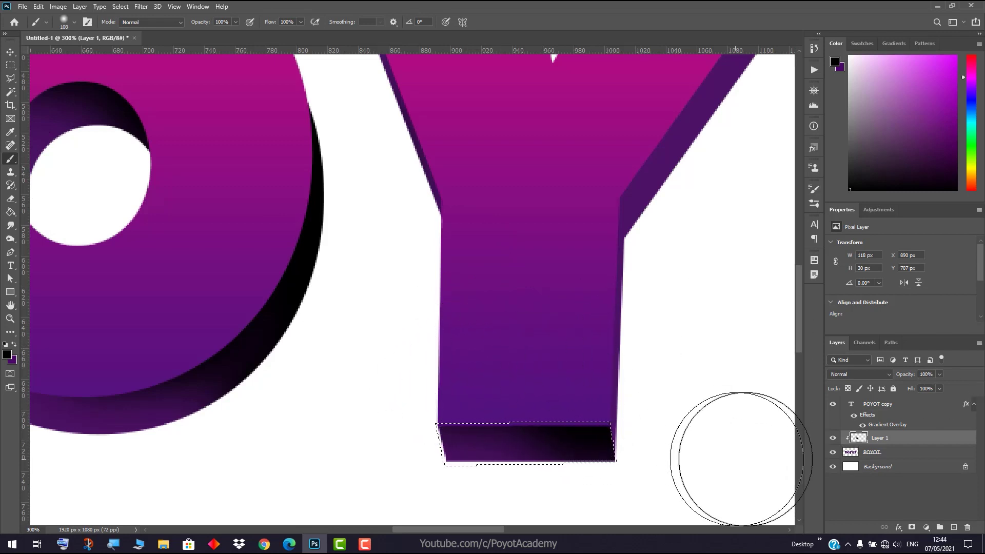
# - Select the narrow right extrusion face of the Y's stem, about 10 by 174 px, shade it with soft black, and deselect
pyautogui.scroll(4, 742, 459)
pyautogui.scroll(-3, 736, 407)
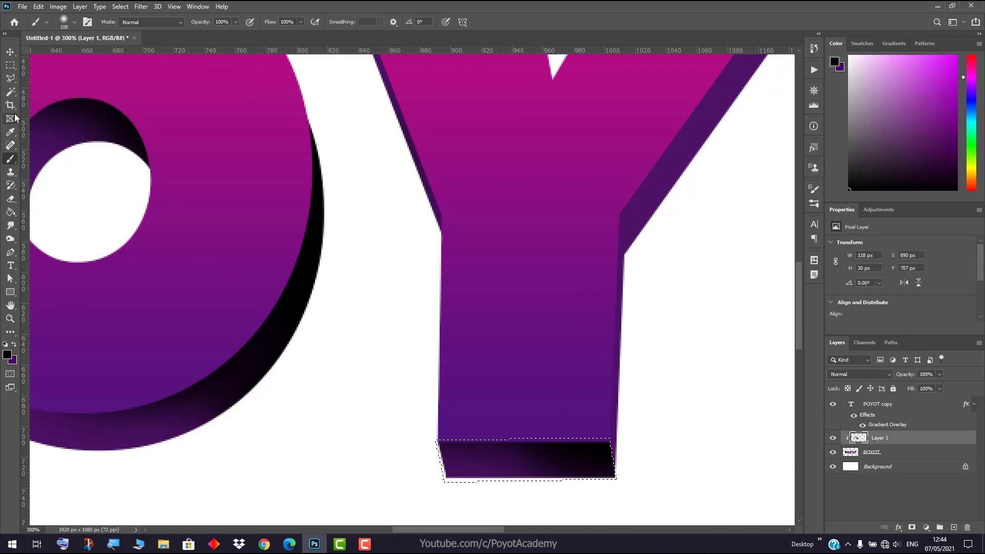
pyautogui.click(10, 79)
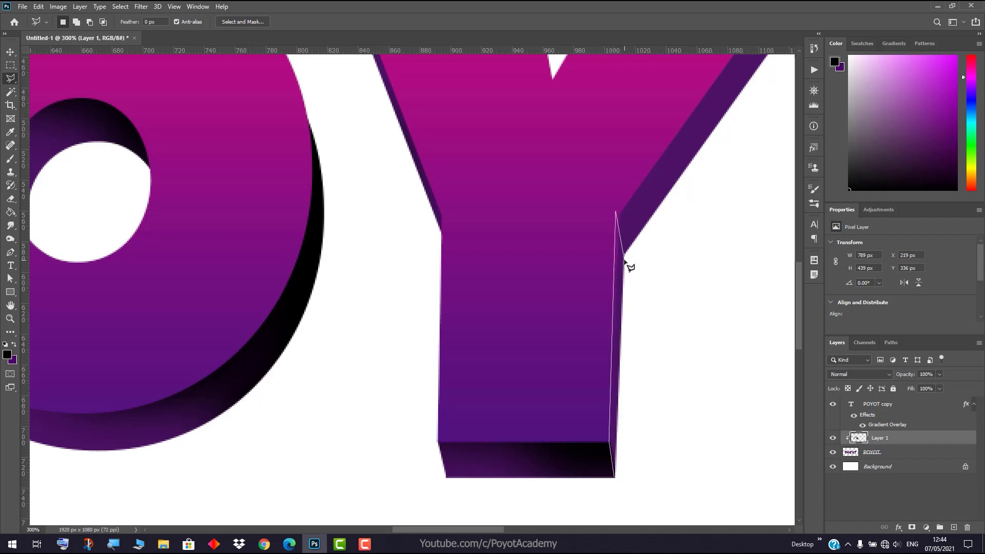
pyautogui.doubleClick(616, 479)
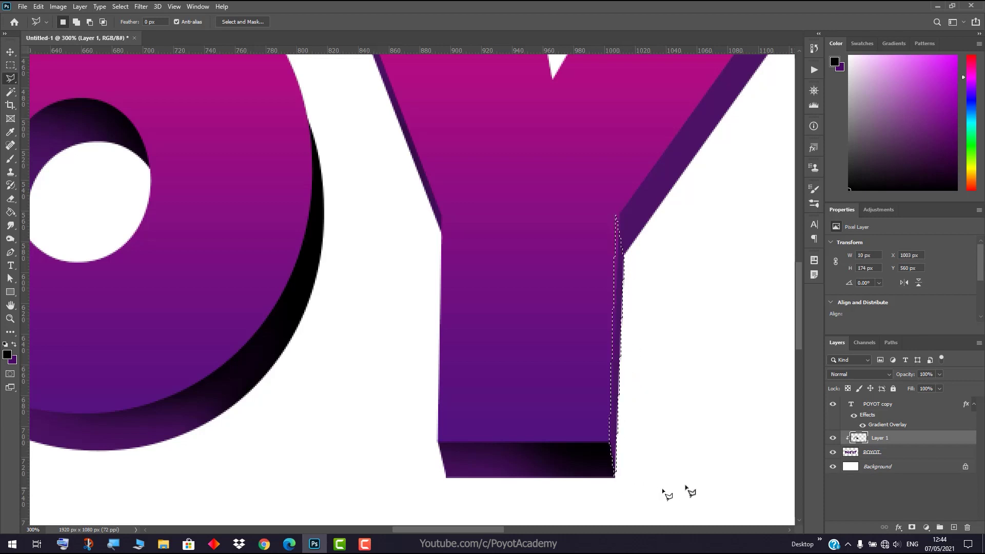
pyautogui.click(8, 159)
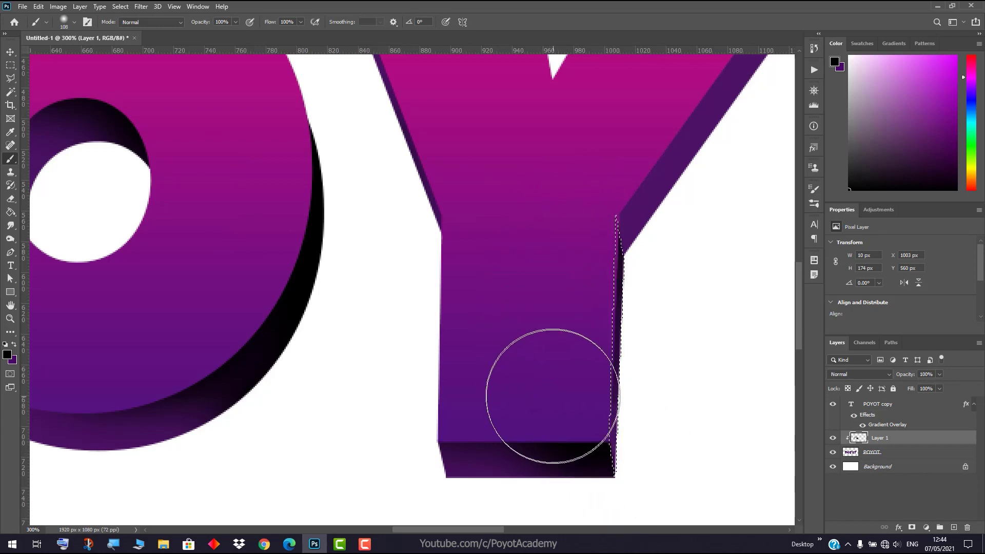
pyautogui.hotkey('ctrl', 'd')
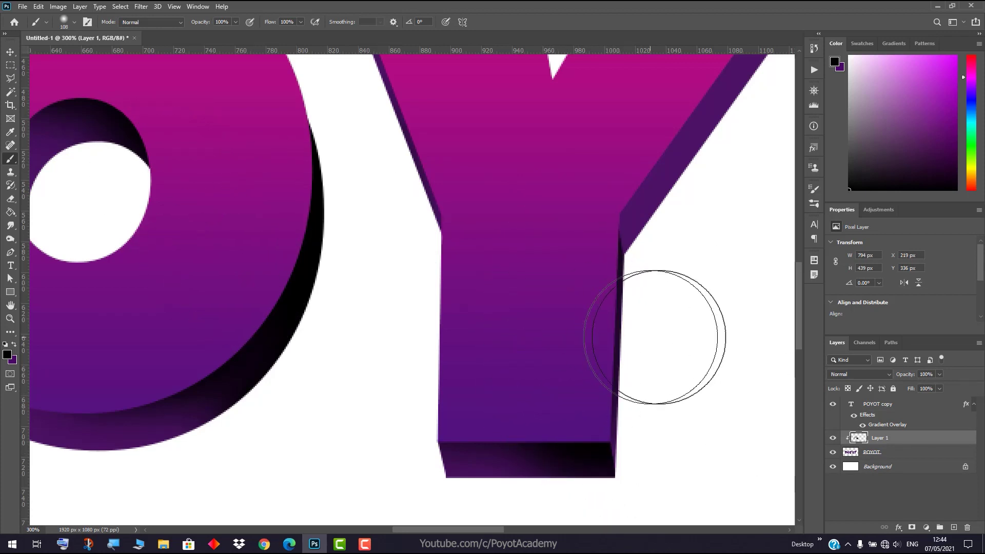
# - Shade the upper and lower ends of the extrusion faces along the Y's left and right arms with soft black
pyautogui.scroll(4, 723, 300)
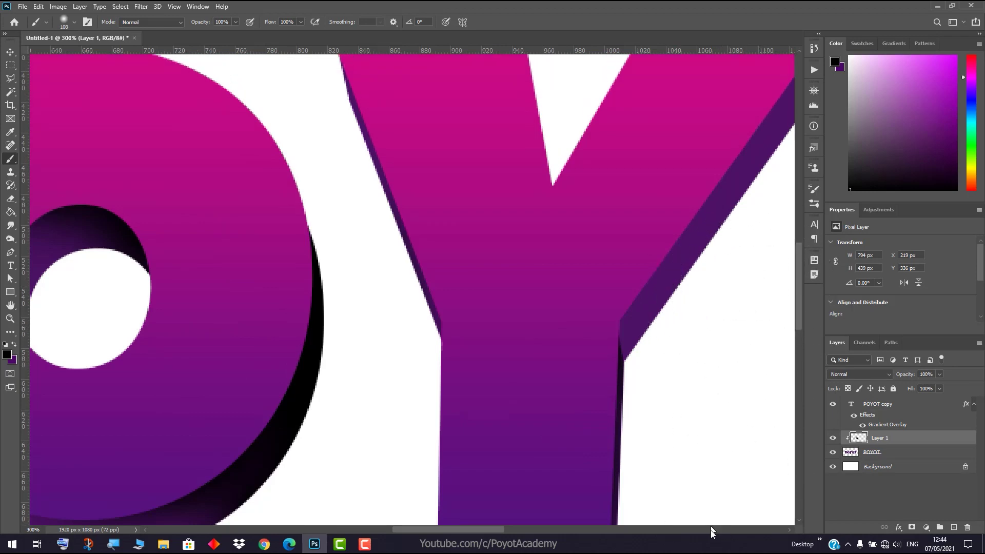
pyautogui.moveTo(472, 532)
pyautogui.mouseDown()
pyautogui.moveTo(546, 532)
pyautogui.moveTo(502, 531)
pyautogui.mouseUp()
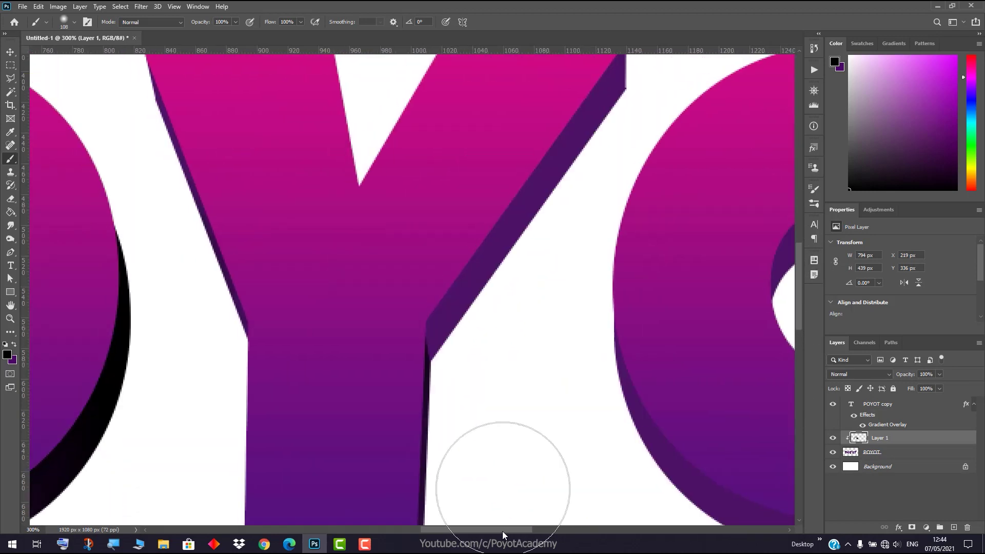
pyautogui.scroll(3, 252, 267)
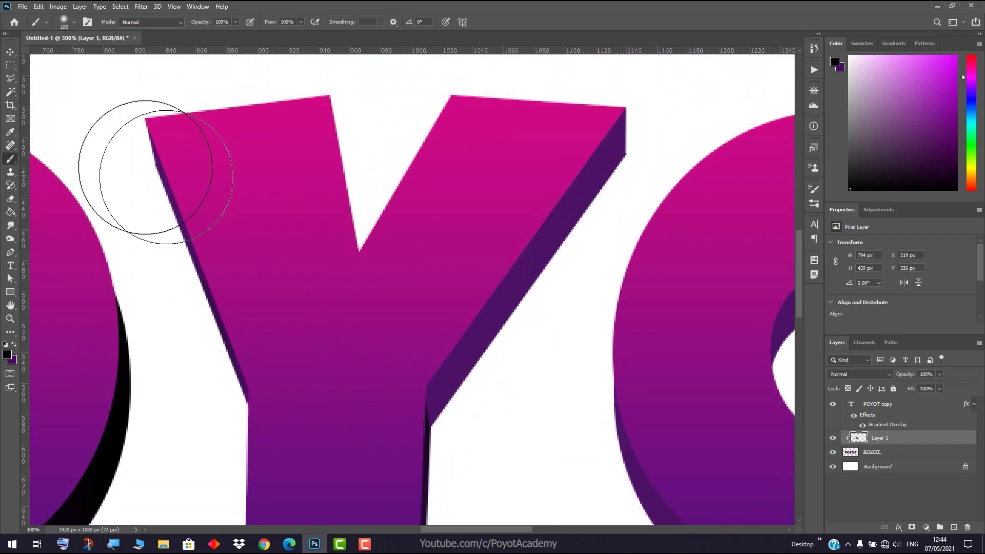
pyautogui.moveTo(148, 144); pyautogui.dragTo(153, 152)
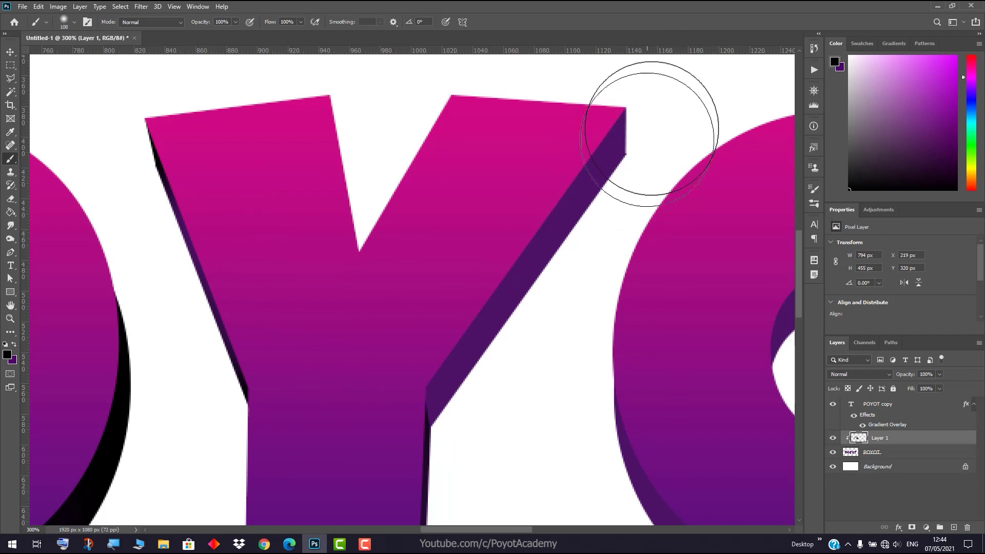
pyautogui.moveTo(634, 103); pyautogui.dragTo(598, 159)
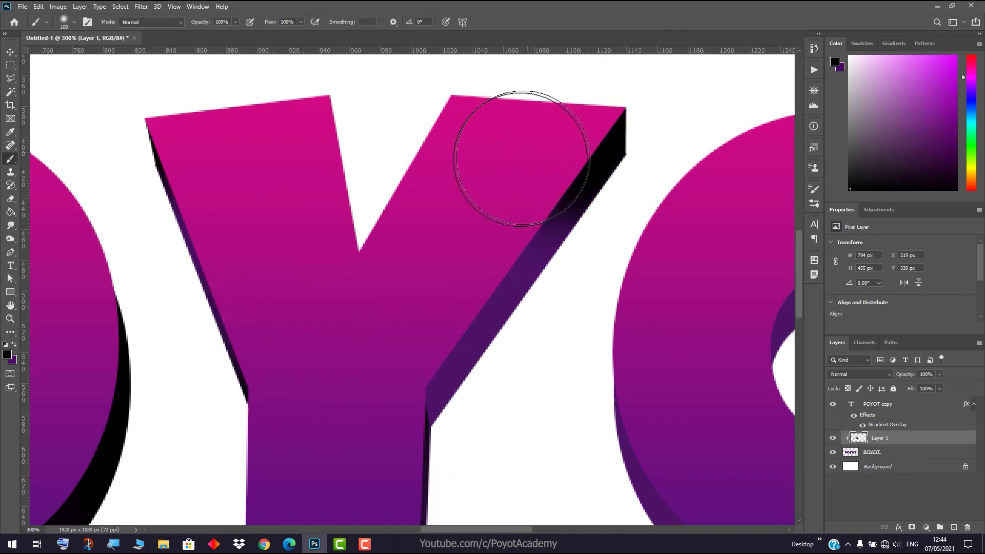
pyautogui.click(440, 390)
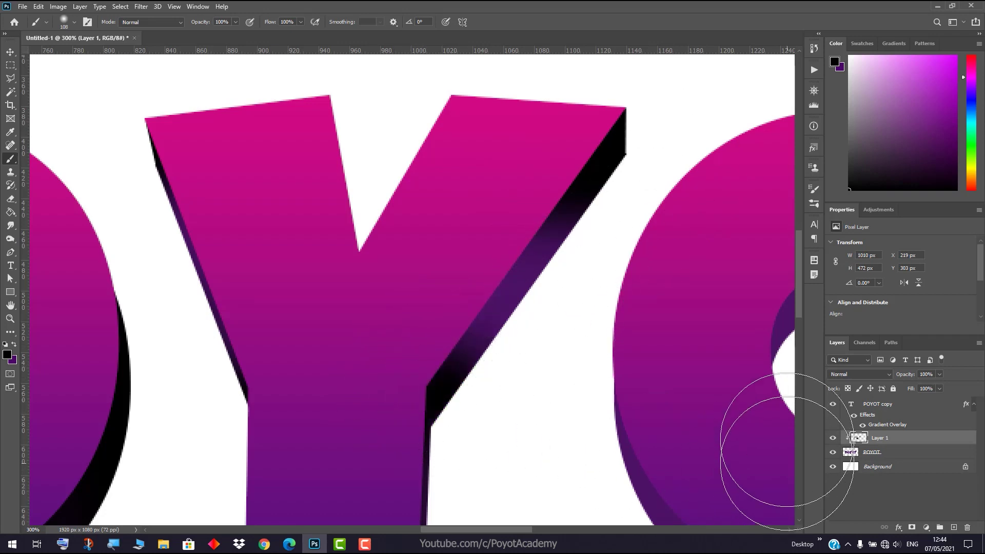
# - Shade the second O's upper-right counter wall and the lower-right curve of its outer extrusion with soft black
pyautogui.scroll(-4, 726, 238)
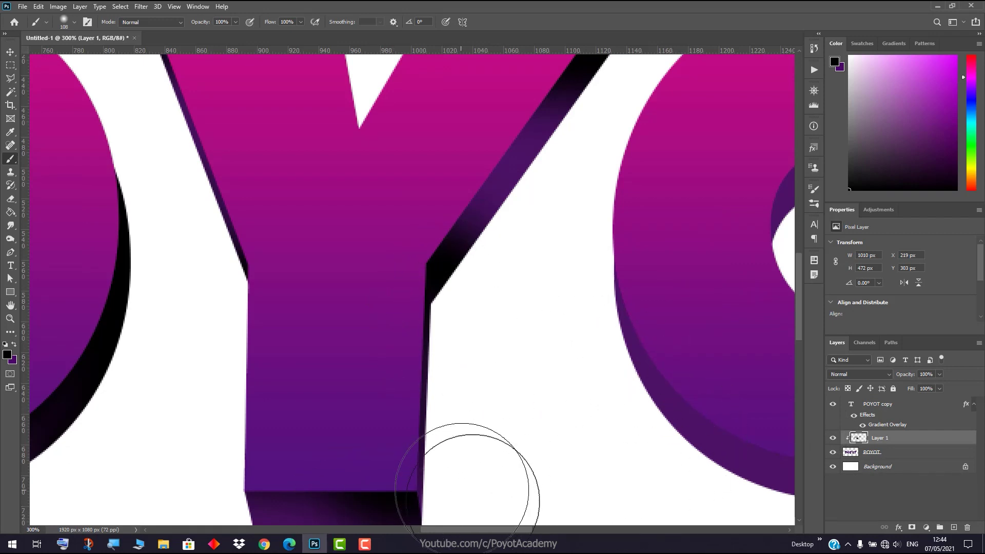
pyautogui.moveTo(531, 530); pyautogui.dragTo(587, 531)
pyautogui.moveTo(417, 247)
pyautogui.mouseDown()
pyautogui.moveTo(460, 223)
pyautogui.moveTo(467, 230)
pyautogui.moveTo(467, 180)
pyautogui.moveTo(416, 106)
pyautogui.moveTo(356, 93)
pyautogui.mouseUp()
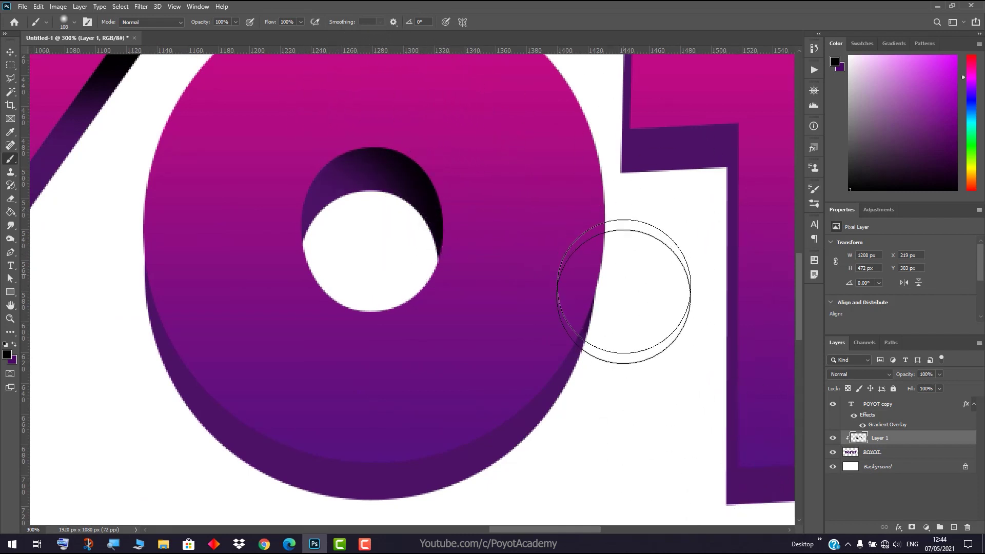
pyautogui.moveTo(623, 281)
pyautogui.mouseDown()
pyautogui.moveTo(598, 377)
pyautogui.moveTo(539, 418)
pyautogui.moveTo(383, 417)
pyautogui.moveTo(755, 477)
pyautogui.mouseUp()
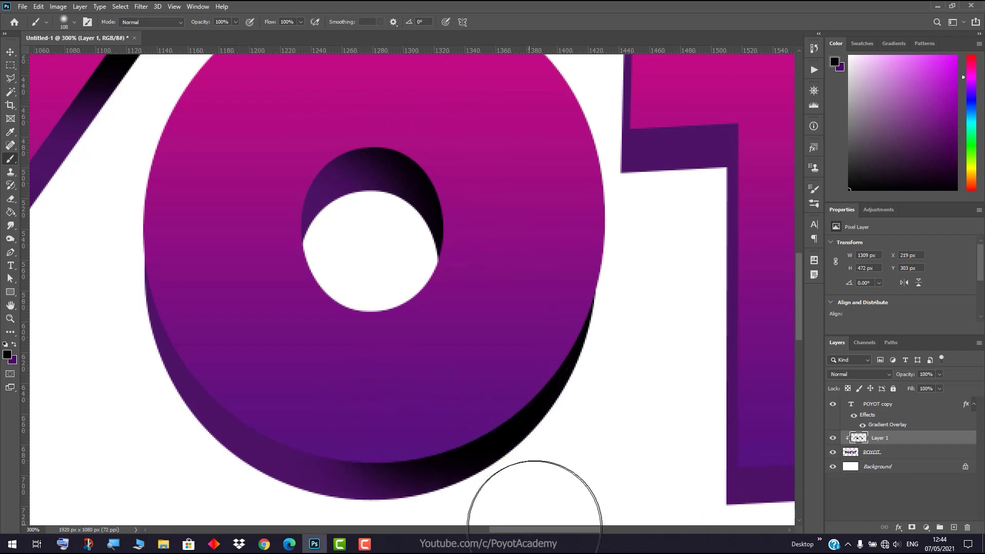
# - Shade the extrusion face under the T's right arm with soft black, darkest along its upper edge and right end
pyautogui.moveTo(591, 529); pyautogui.dragTo(629, 530)
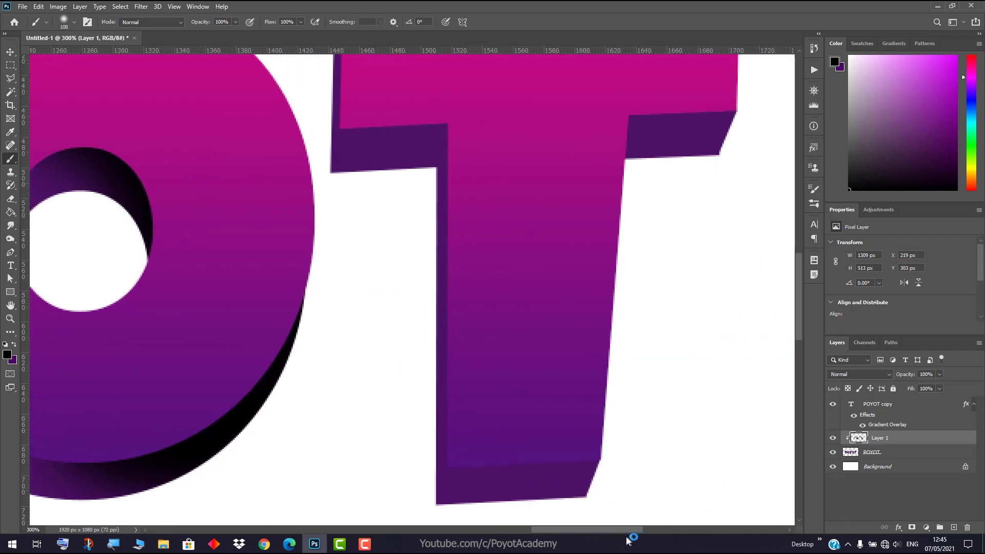
pyautogui.scroll(2, 729, 431)
pyautogui.scroll(2, 779, 400)
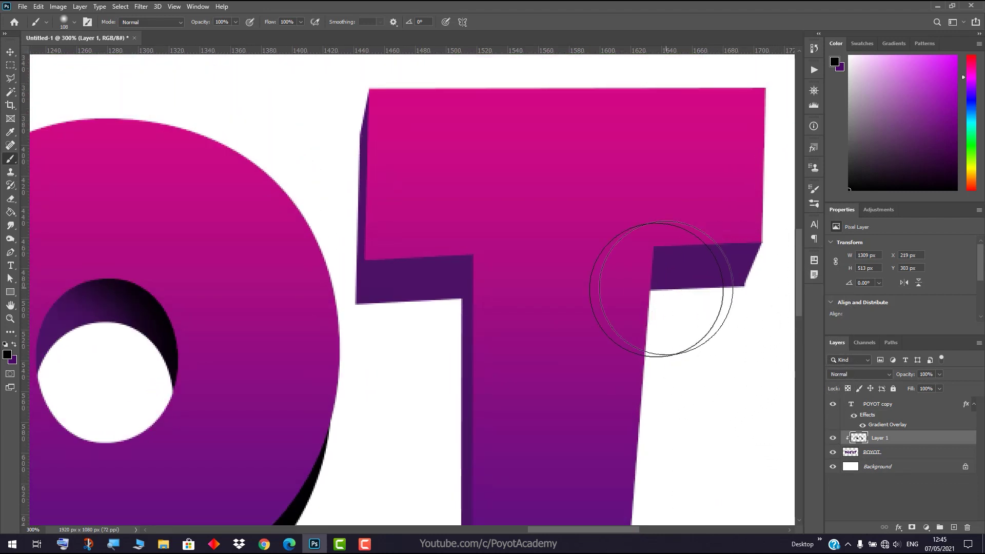
pyautogui.scroll(-1, 713, 328)
pyautogui.scroll(-2, 704, 312)
pyautogui.moveTo(726, 200); pyautogui.dragTo(729, 191)
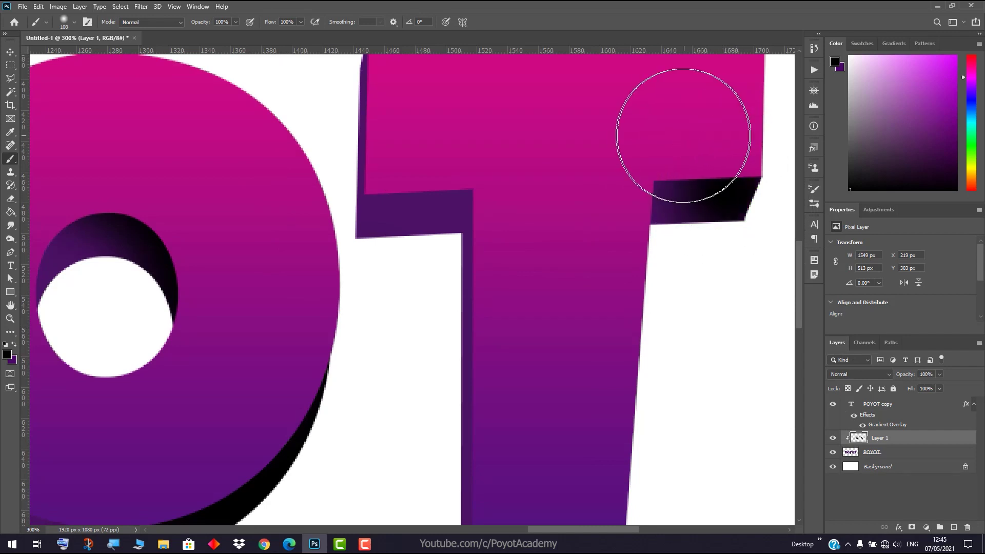
pyautogui.click(794, 345)
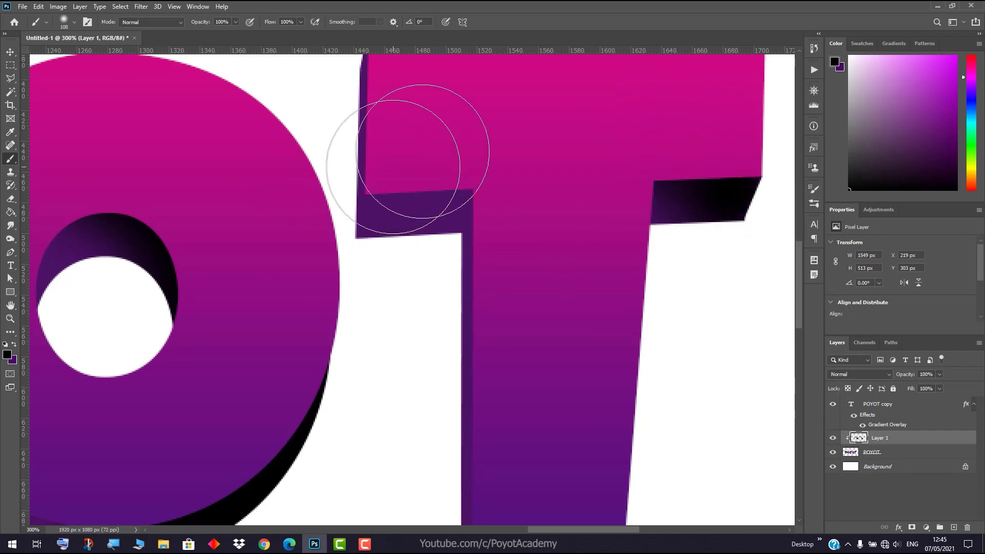
# - Select the narrow left extrusion face of the T's crossbar, about 13 by 145 px, and shade its ends with soft black
pyautogui.scroll(3, 589, 254)
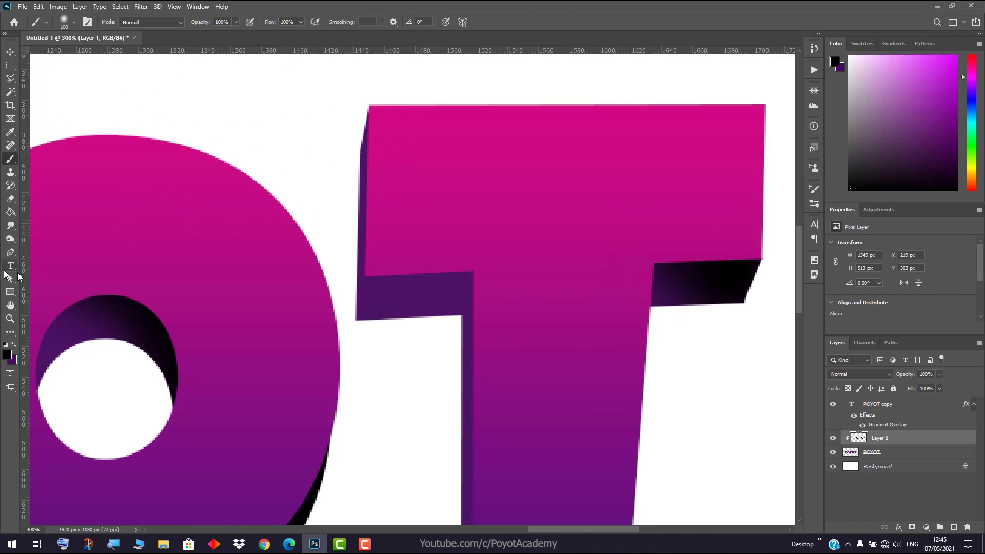
pyautogui.click(11, 79)
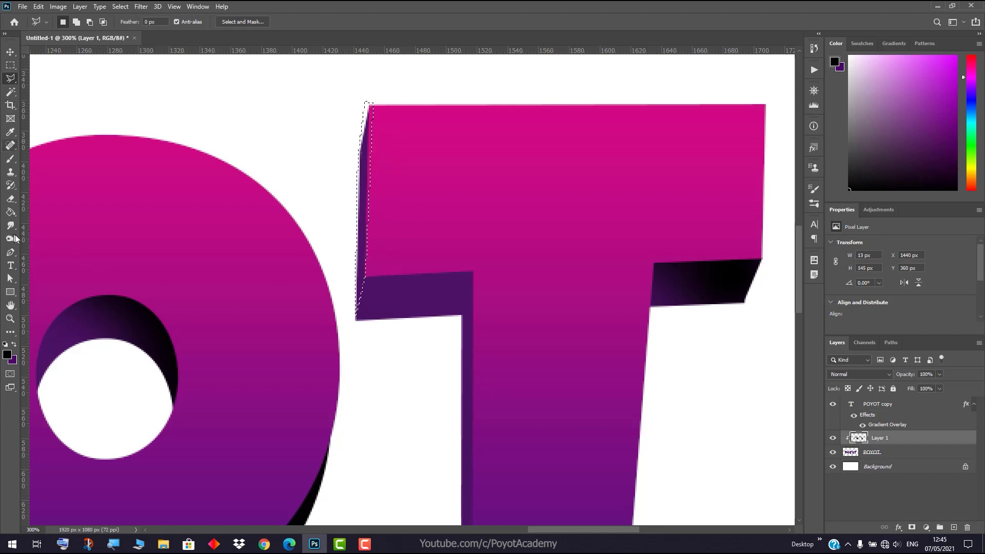
pyautogui.click(6, 164)
pyautogui.moveTo(325, 87)
pyautogui.mouseDown()
pyautogui.moveTo(341, 121)
pyautogui.moveTo(352, 218)
pyautogui.moveTo(330, 308)
pyautogui.mouseUp()
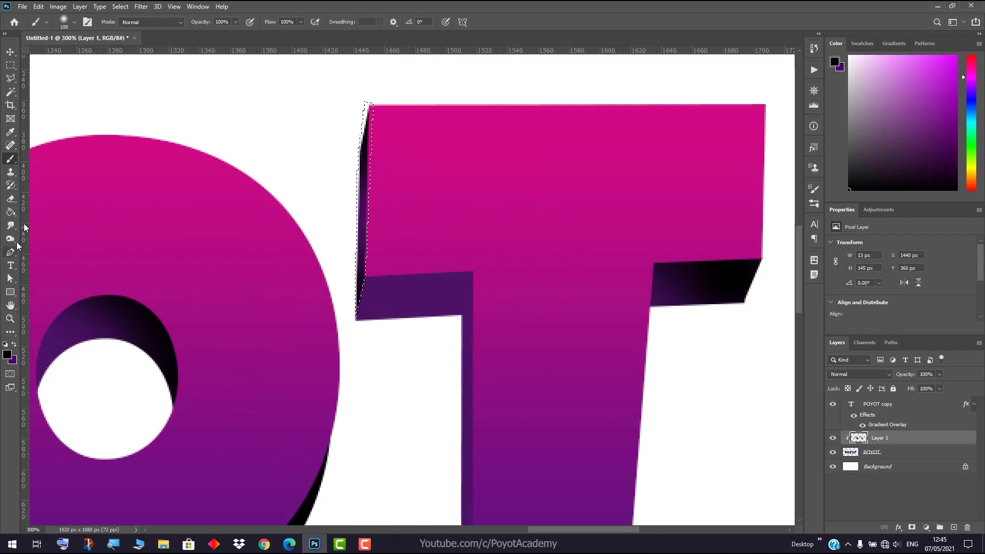
# - Select the extrusion face under the T's left arm, about 78 by 35 px, shade its upper edge soft black, and deselect
pyautogui.click(11, 80)
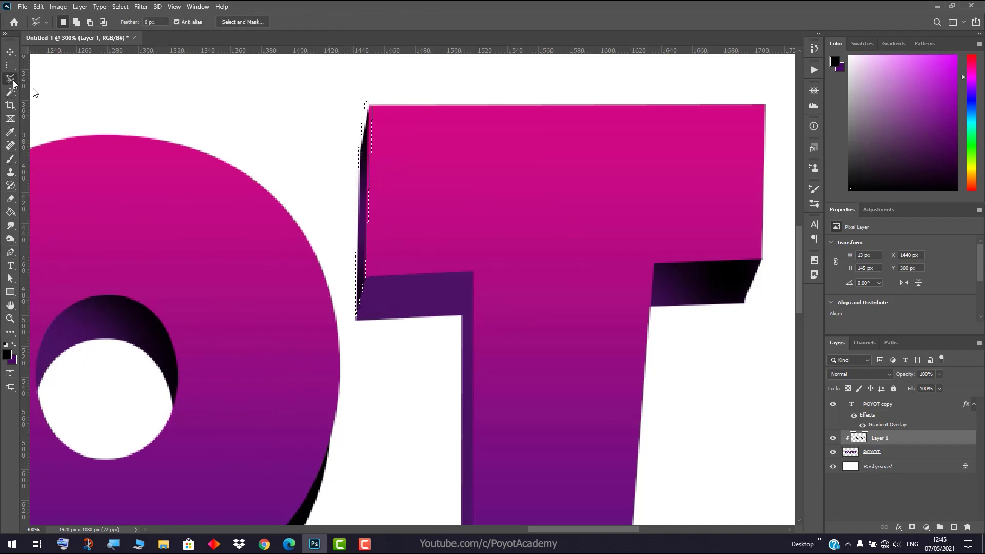
pyautogui.click(477, 267)
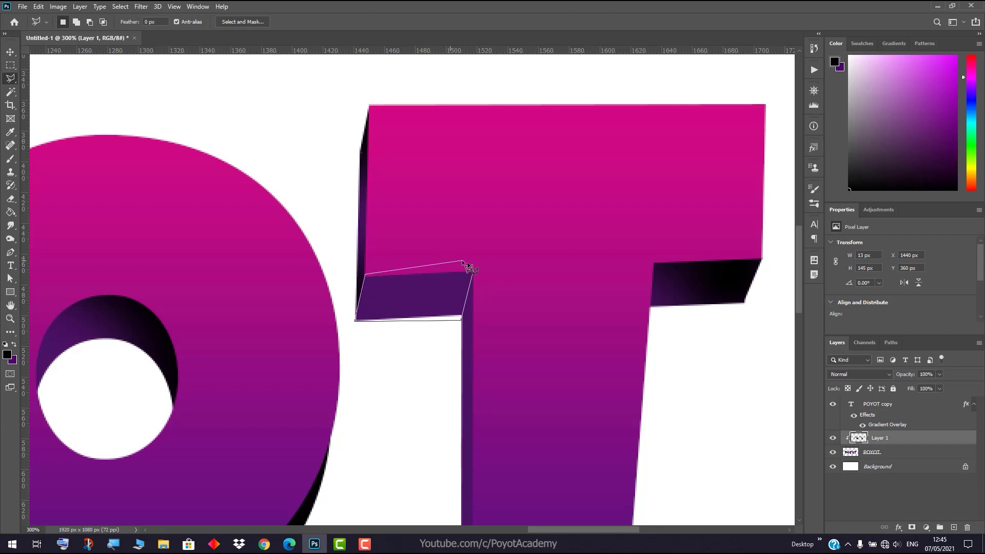
pyautogui.click(473, 270)
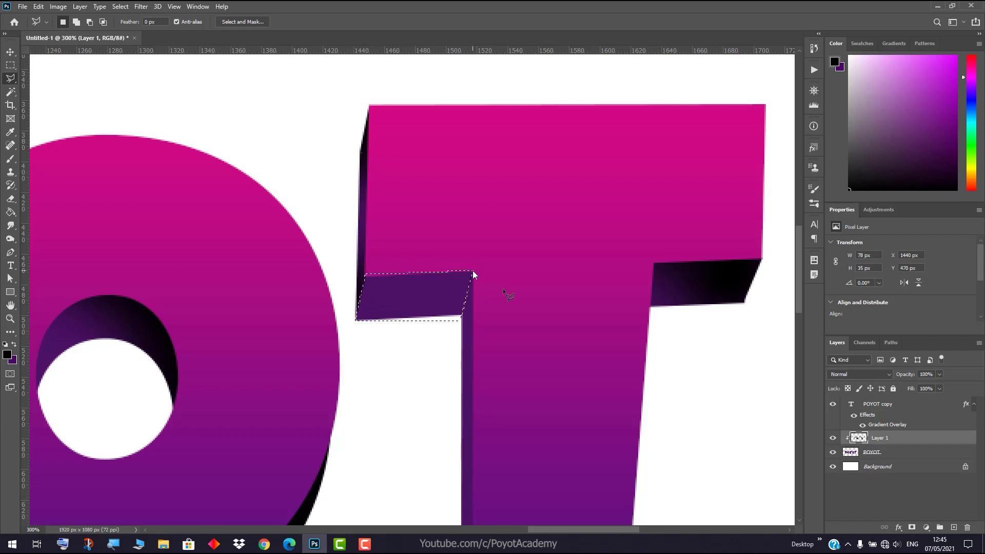
pyautogui.click(10, 159)
pyautogui.moveTo(391, 263)
pyautogui.mouseDown()
pyautogui.moveTo(389, 226)
pyautogui.moveTo(434, 220)
pyautogui.moveTo(457, 231)
pyautogui.moveTo(469, 255)
pyautogui.mouseUp()
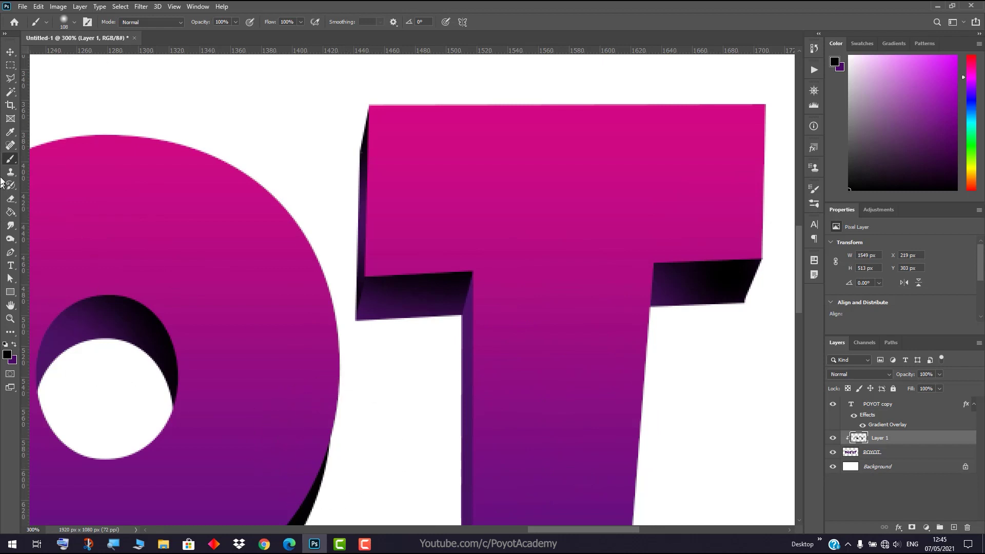
# - Select the narrow left extrusion face of the T's stem, about 11 by 253 px, shade it with soft black, and deselect
pyautogui.scroll(-5, 622, 301)
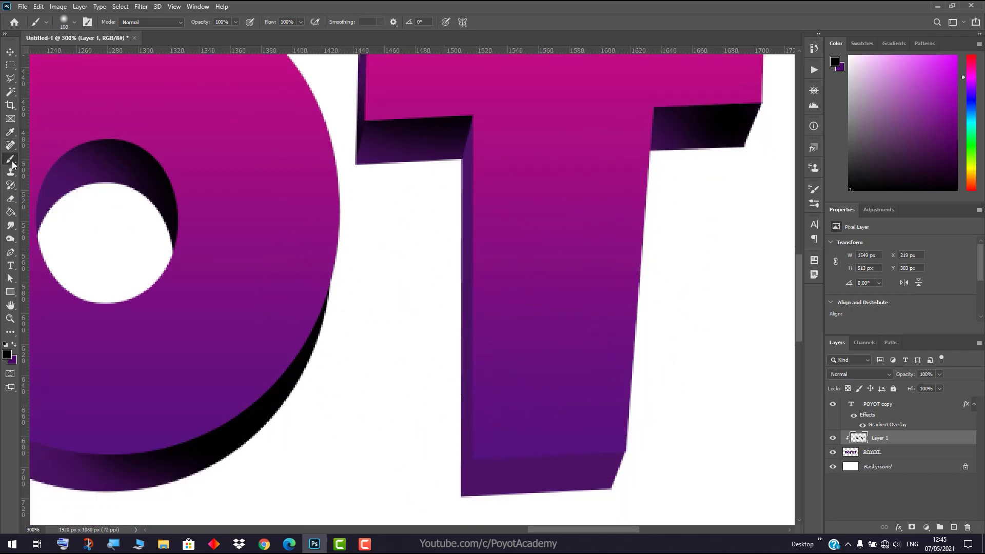
pyautogui.click(11, 79)
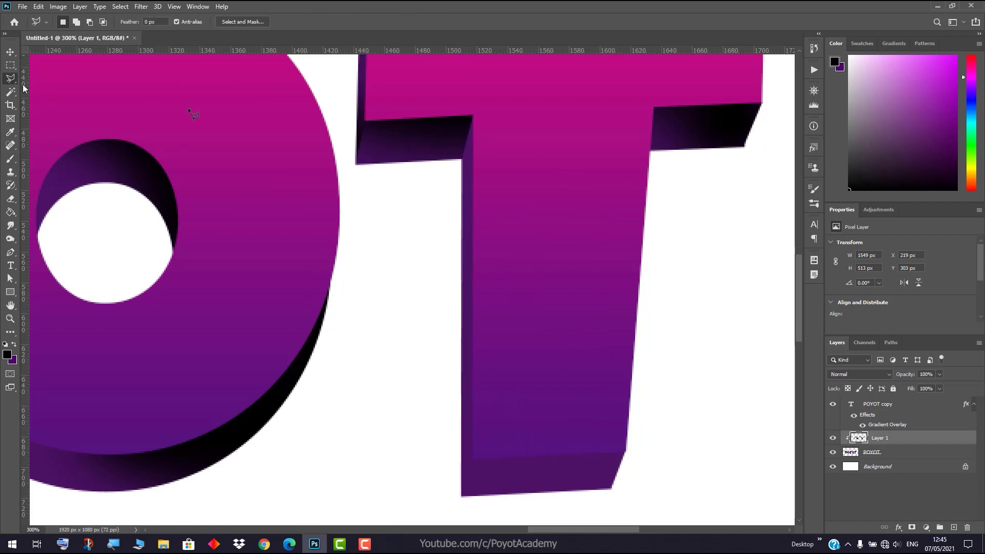
pyautogui.click(473, 114)
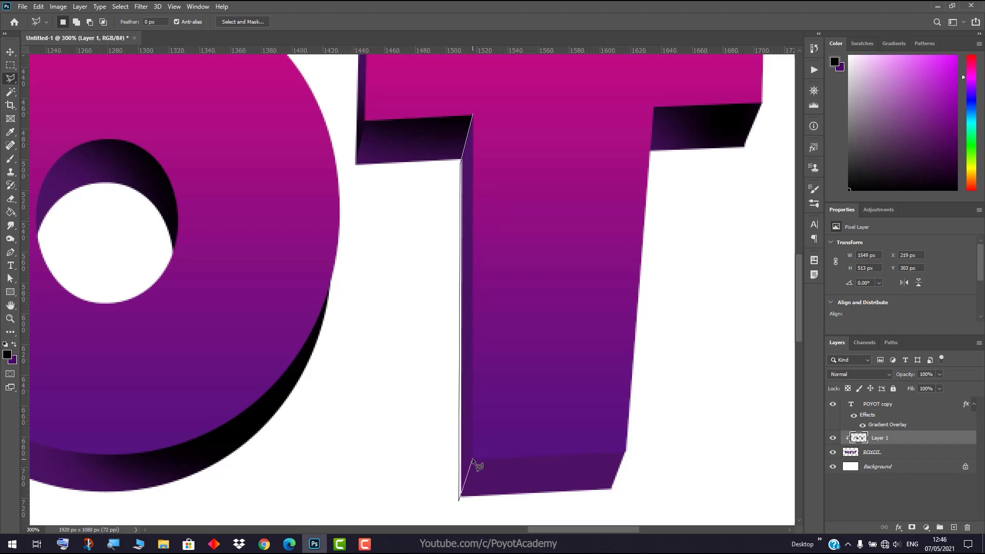
pyautogui.click(473, 114)
pyautogui.click(11, 159)
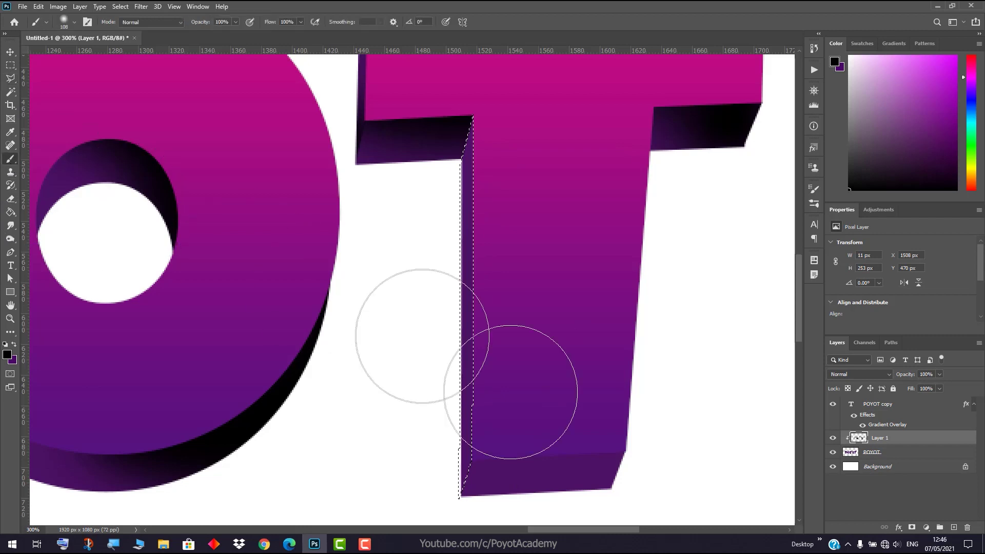
pyautogui.moveTo(510, 395)
pyautogui.mouseDown()
pyautogui.moveTo(416, 432)
pyautogui.moveTo(421, 449)
pyautogui.moveTo(421, 422)
pyautogui.moveTo(383, 351)
pyautogui.moveTo(393, 260)
pyautogui.moveTo(482, 172)
pyautogui.mouseUp()
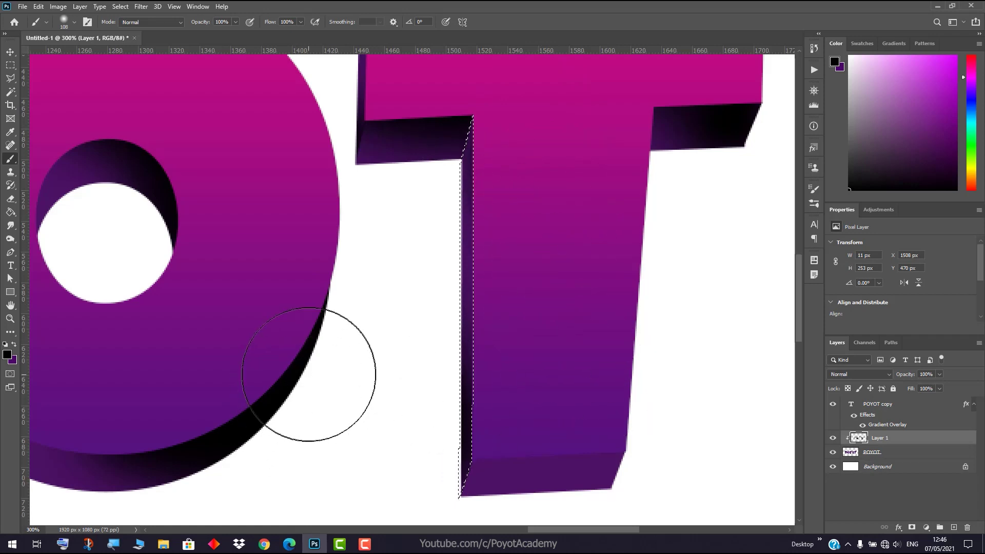
pyautogui.hotkey('ctrl', 'd')
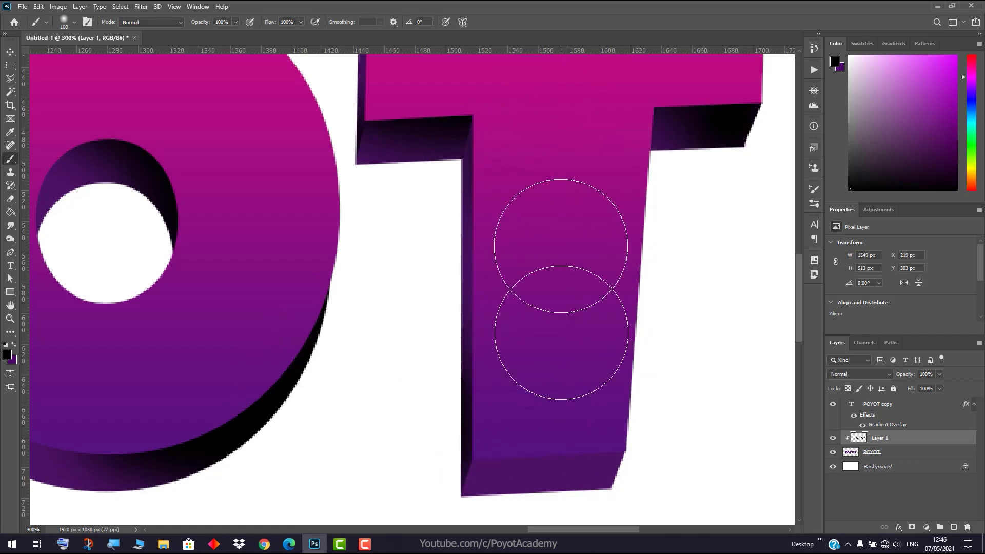
# - Select the bottom extrusion face of the T's stem, about 112 by 35 px, shade its upper edge and right end soft black, and deselect
pyautogui.scroll(-2, 685, 487)
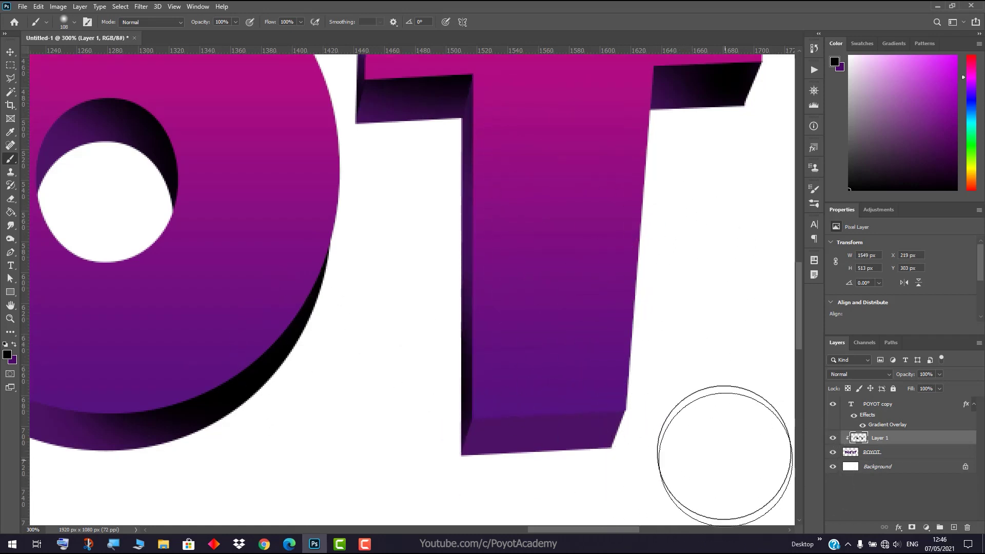
pyautogui.scroll(3, 724, 447)
pyautogui.scroll(-2, 729, 442)
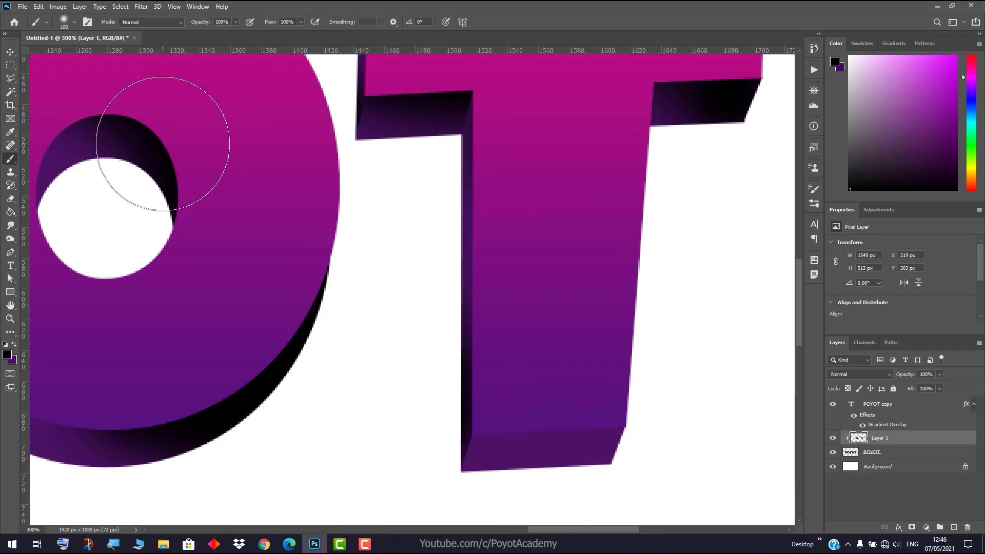
pyautogui.click(12, 81)
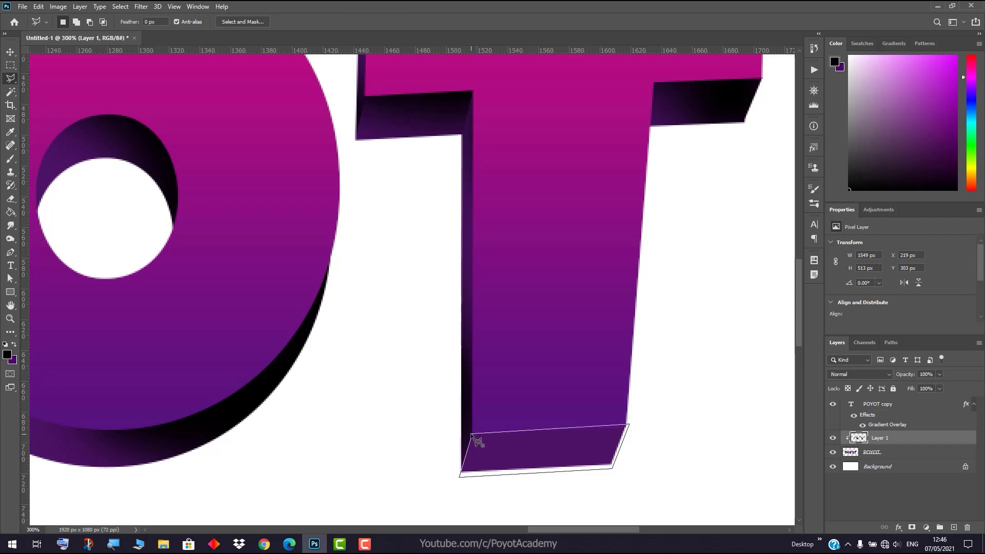
pyautogui.press('b')
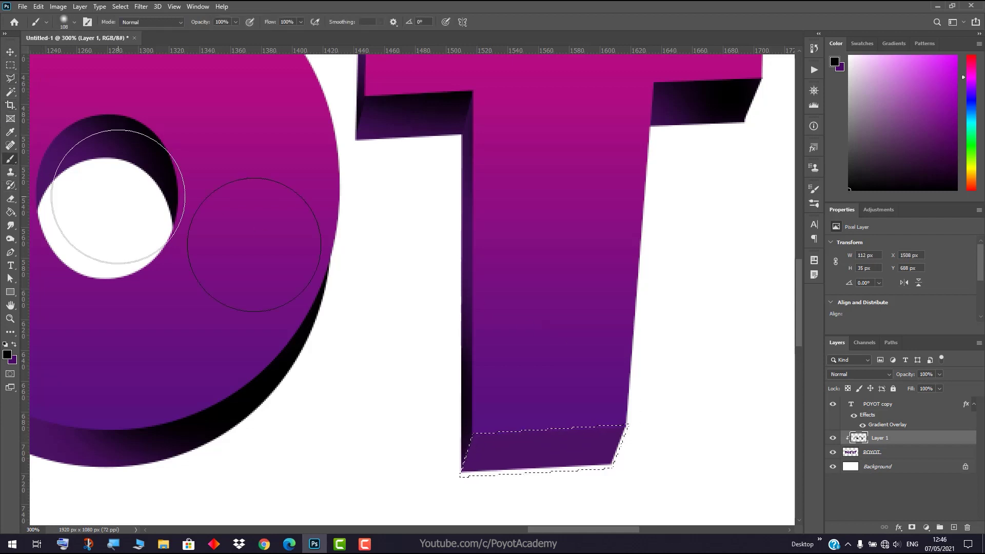
pyautogui.moveTo(511, 385)
pyautogui.mouseDown()
pyautogui.moveTo(495, 412)
pyautogui.moveTo(469, 400)
pyautogui.moveTo(612, 384)
pyautogui.moveTo(652, 399)
pyautogui.moveTo(648, 422)
pyautogui.mouseUp()
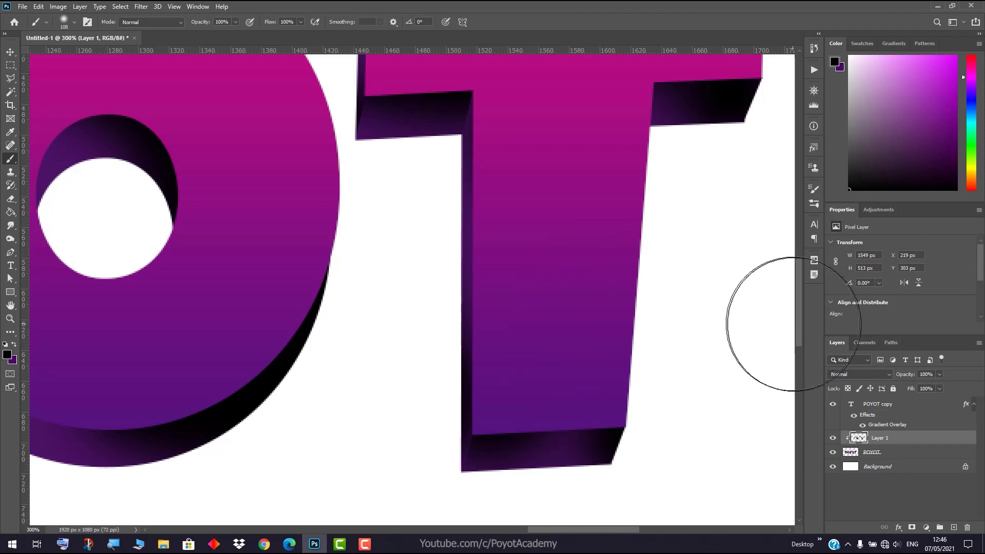
# - Add a new layer above the POYOT copy text layer and clip it to that text
pyautogui.moveTo(802, 319)
pyautogui.mouseDown()
pyautogui.moveTo(805, 292)
pyautogui.moveTo(803, 313)
pyautogui.mouseUp()
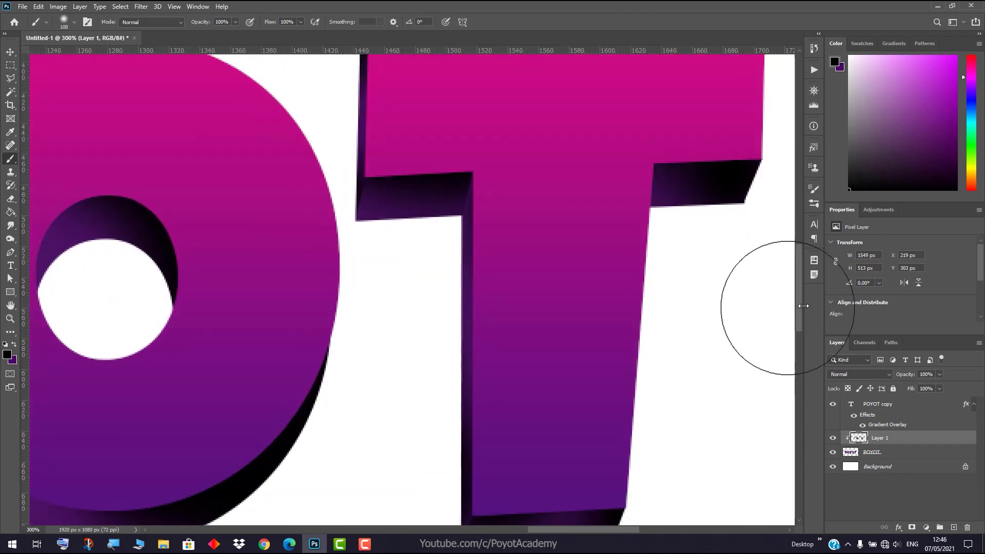
pyautogui.doubleClick(10, 306)
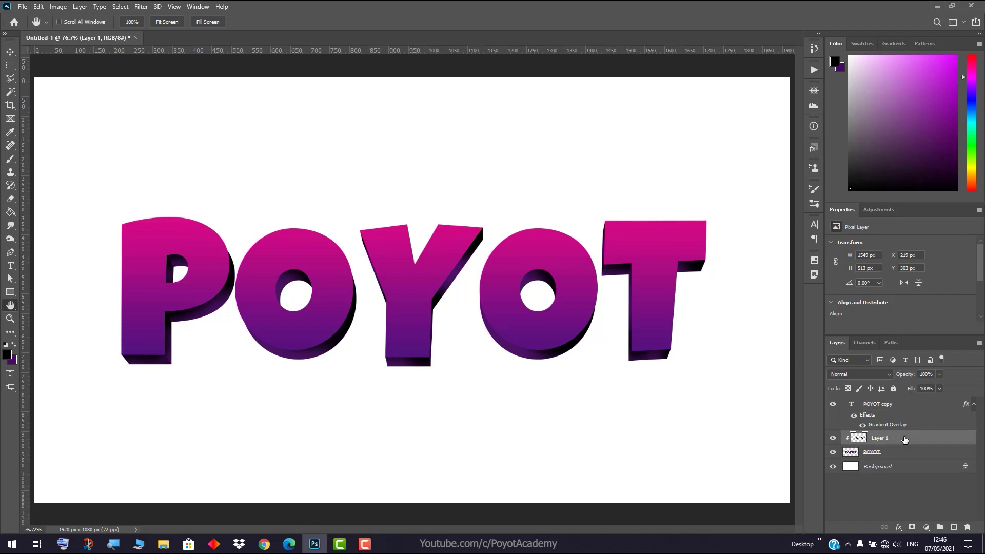
pyautogui.click(911, 410)
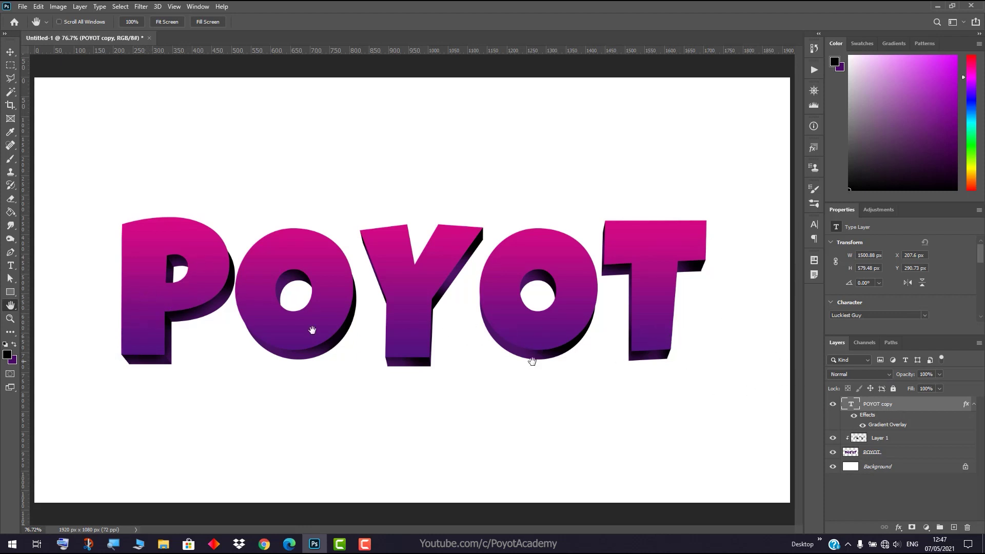
pyautogui.click(10, 159)
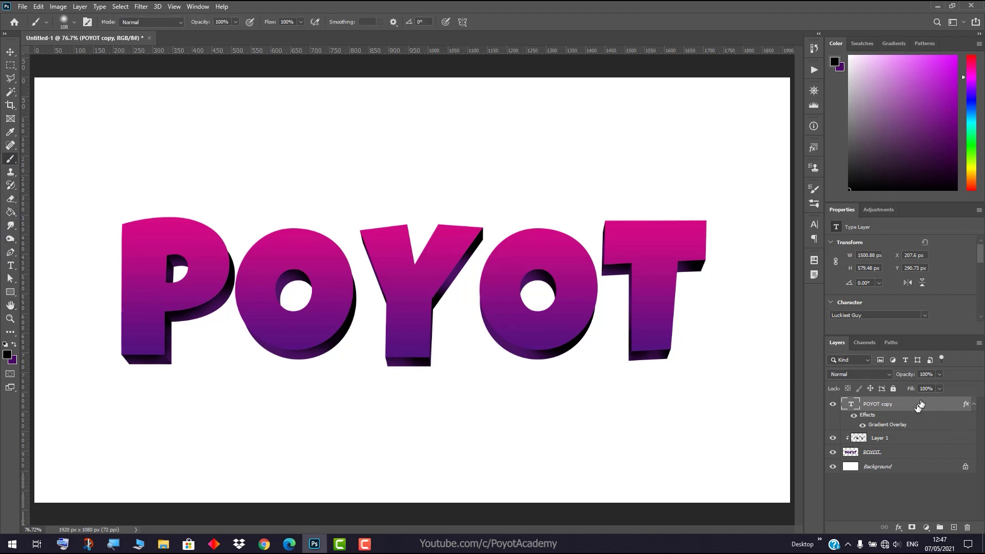
pyautogui.click(955, 527)
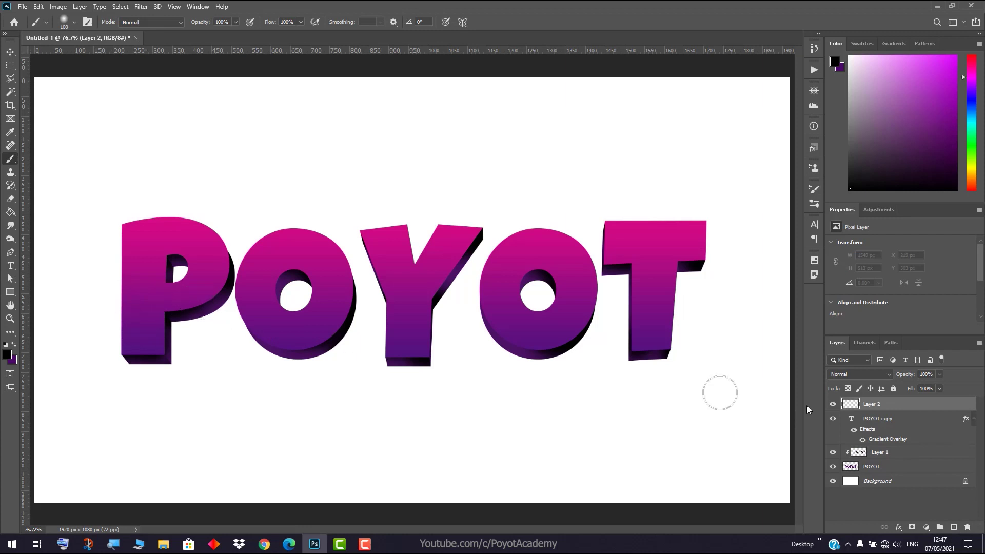
pyautogui.click(833, 468)
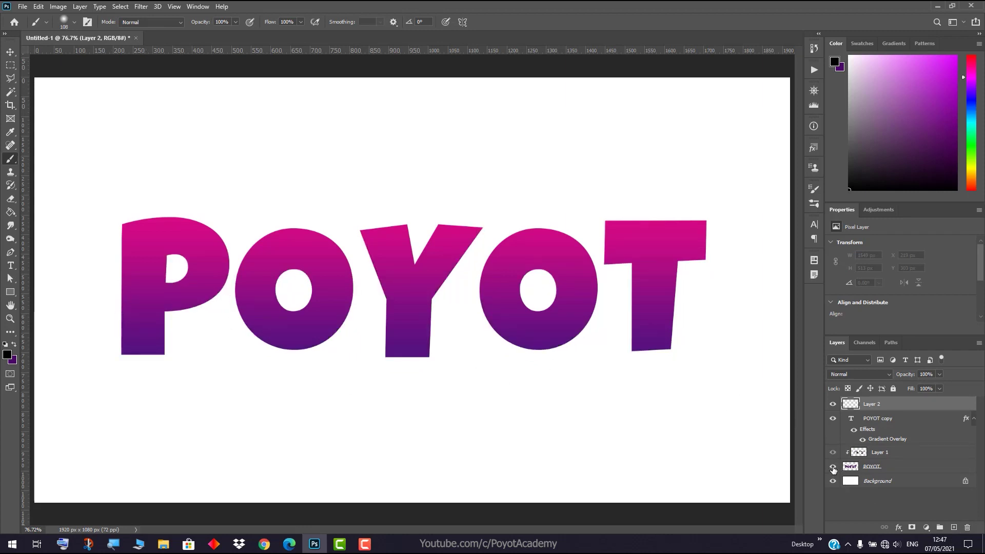
pyautogui.click(833, 467)
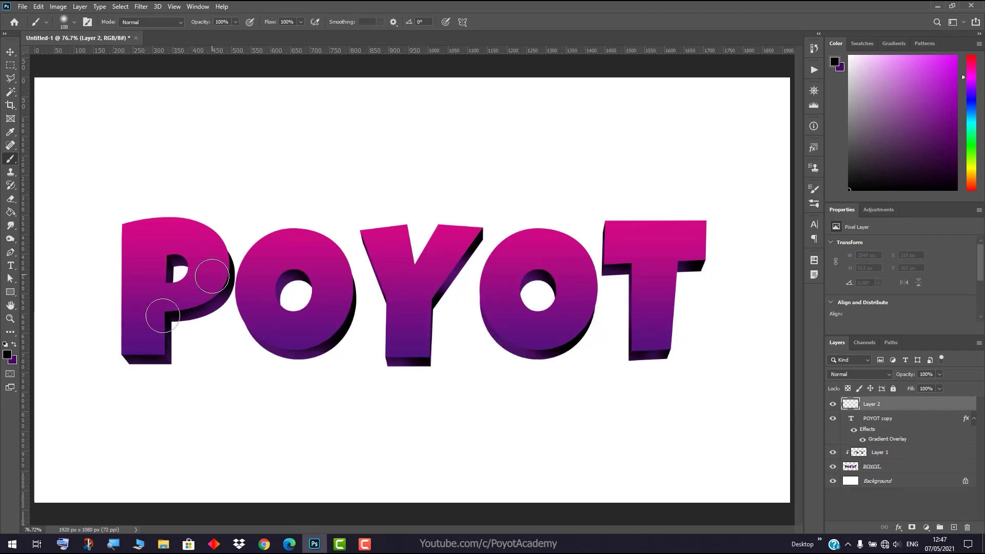
pyautogui.rightClick(893, 406)
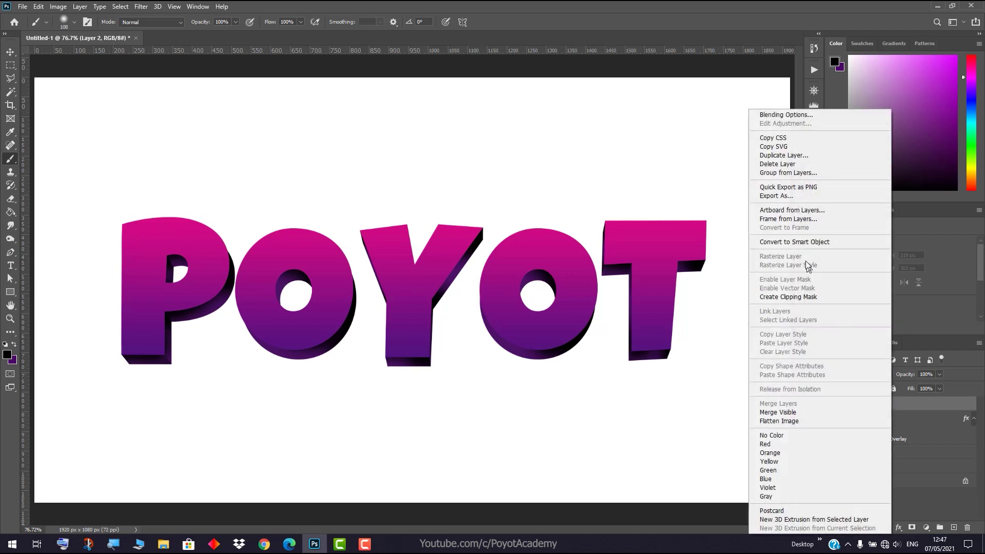
pyautogui.click(803, 297)
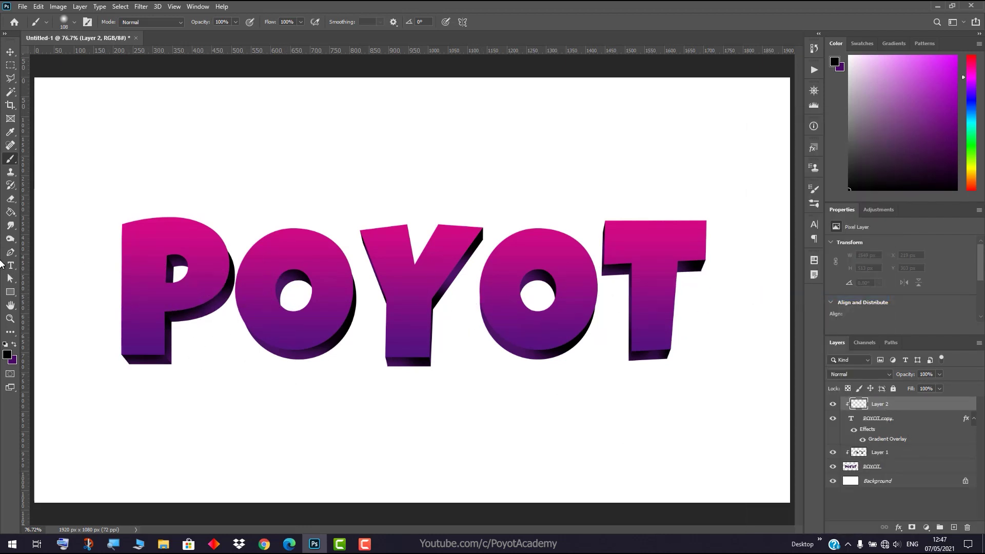
# - Reduce the soft round brush size to 28 px
pyautogui.click(73, 23)
pyautogui.moveTo(70, 53); pyautogui.dragTo(66, 54)
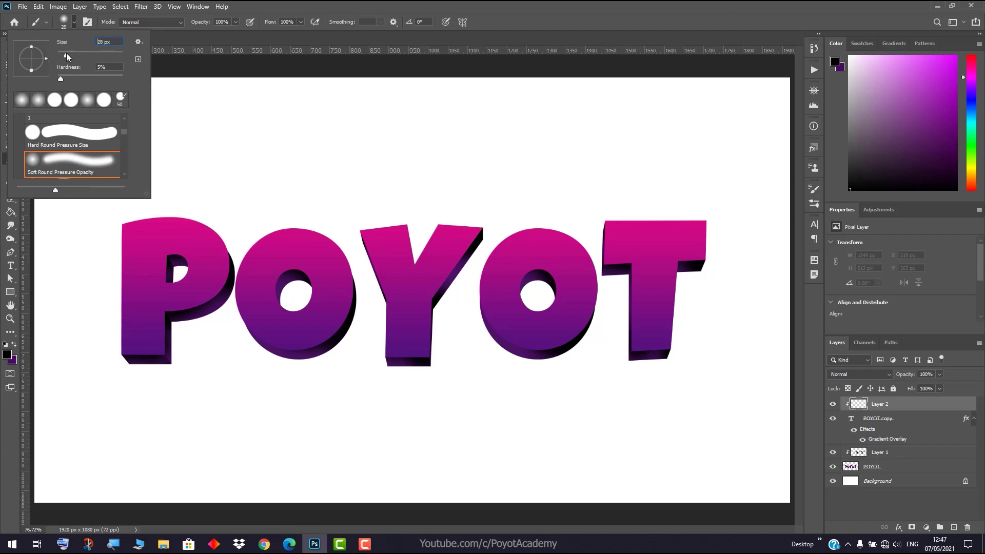
pyautogui.press('Return')
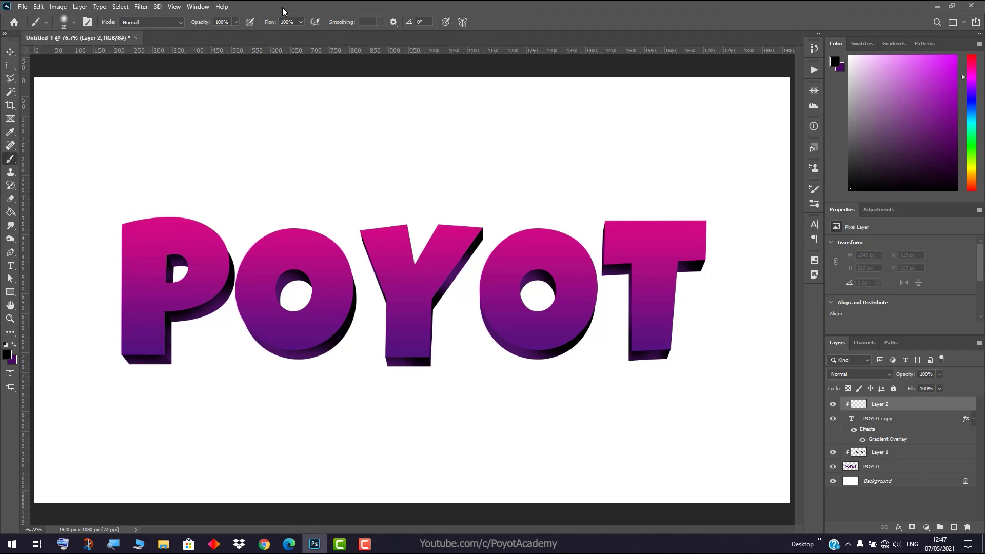
# - Set the foreground colour to a crimson red, about #d50d4f
pyautogui.click(7, 355)
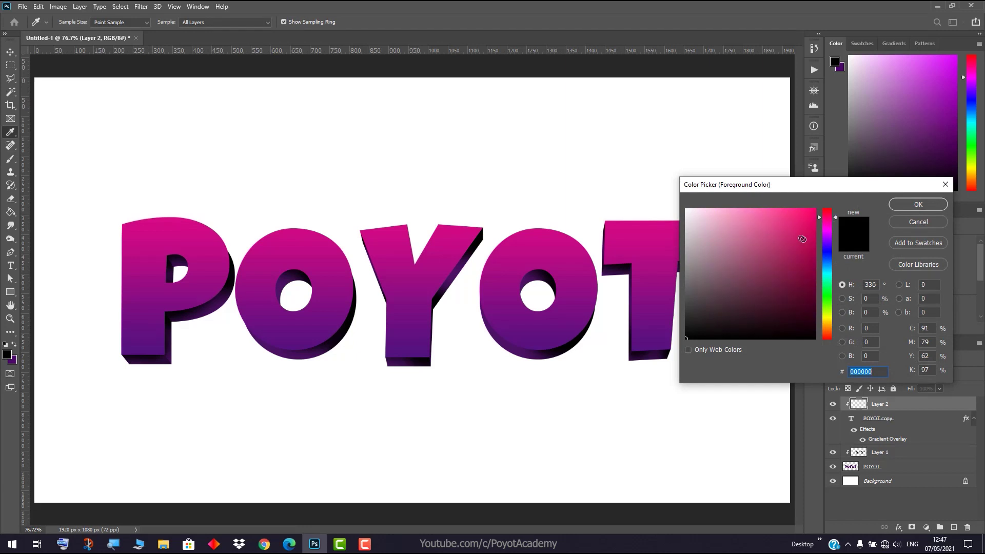
pyautogui.moveTo(802, 239)
pyautogui.mouseDown()
pyautogui.moveTo(808, 229)
pyautogui.moveTo(811, 242)
pyautogui.moveTo(799, 231)
pyautogui.moveTo(808, 231)
pyautogui.mouseUp()
pyautogui.click(829, 216)
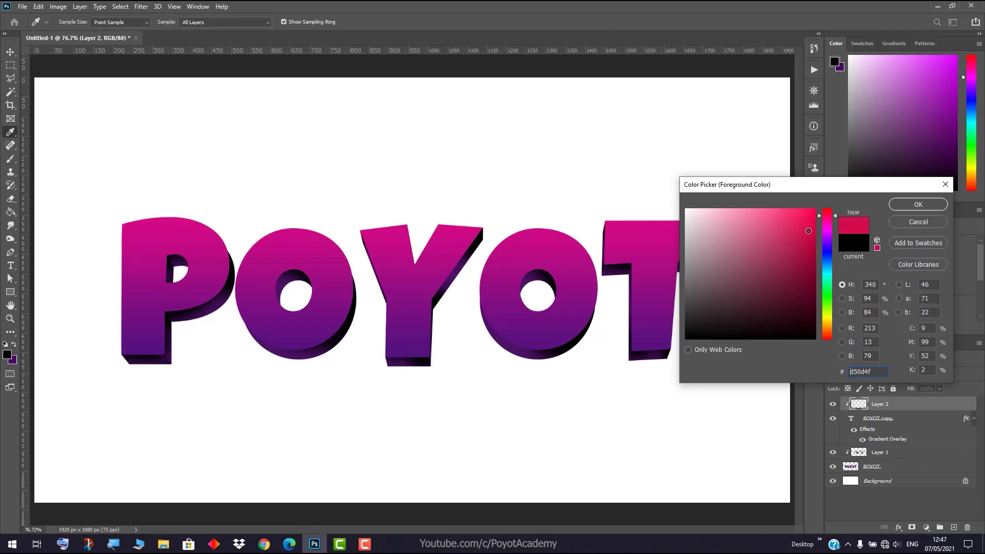
pyautogui.click(833, 216)
pyautogui.click(927, 209)
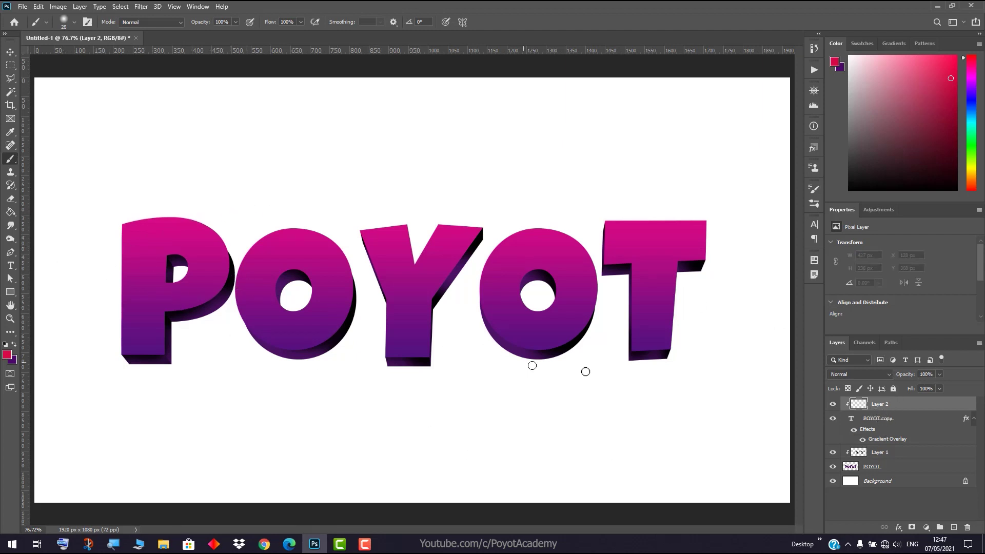
# - Rasterize the layer style of the POYOT copy text layer
pyautogui.click(906, 420)
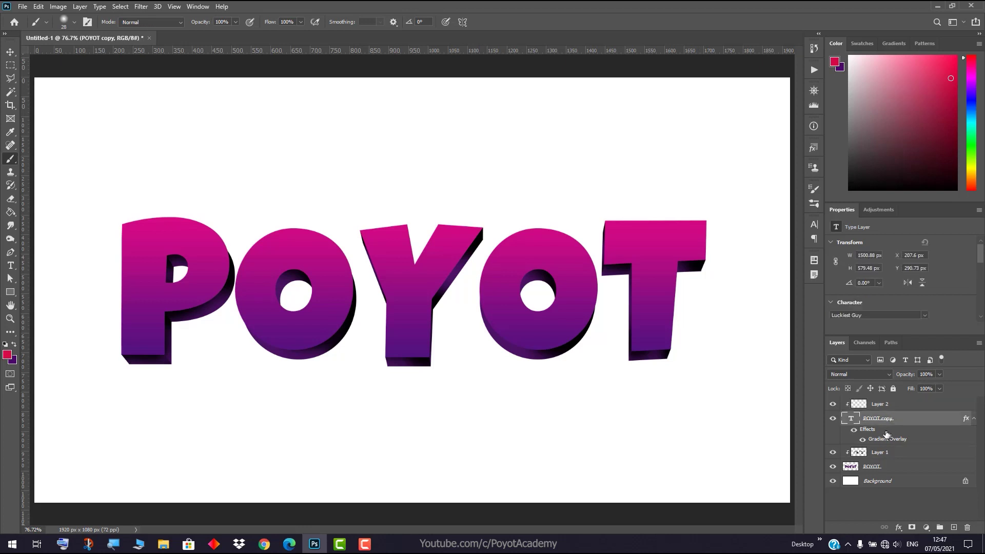
pyautogui.rightClick(917, 420)
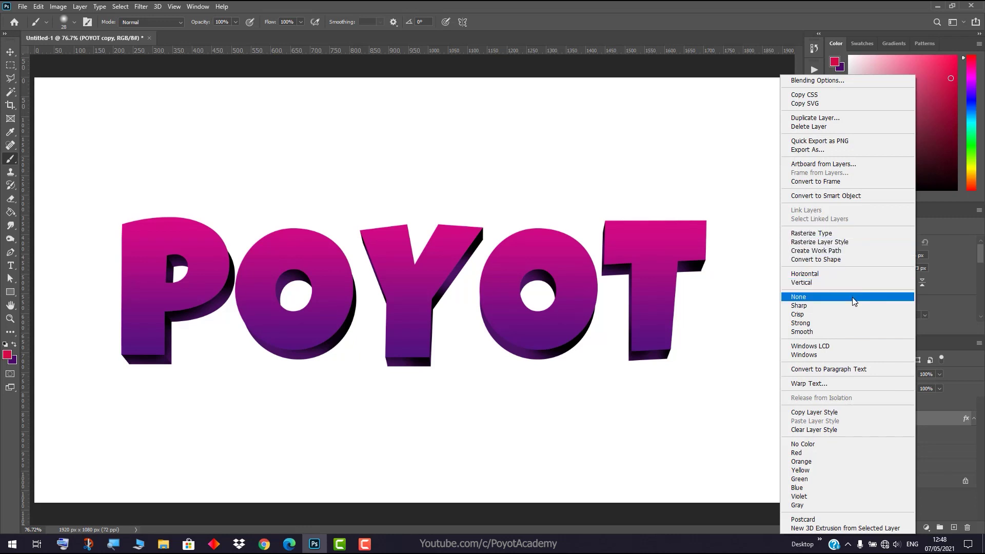
pyautogui.click(832, 245)
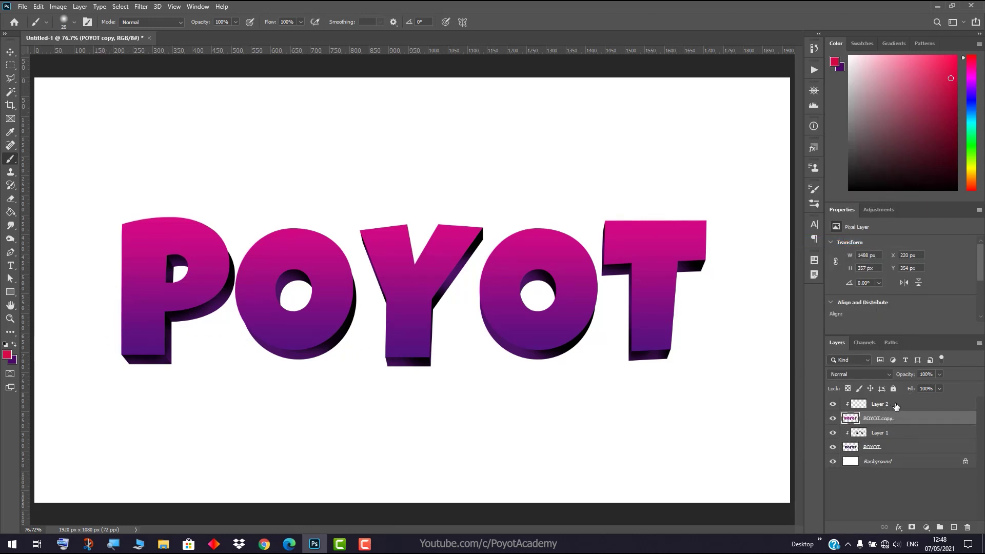
# - Paint wavy, slightly rising crimson stripes across all five letter fronts on Layer 2 with the 28 px soft brush
pyautogui.click(869, 407)
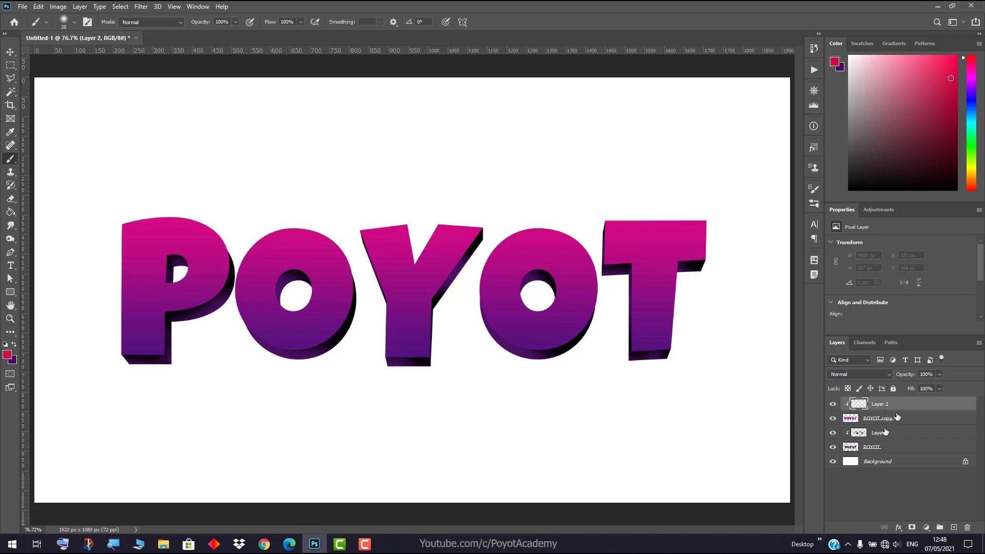
pyautogui.click(898, 418)
pyautogui.click(899, 408)
pyautogui.moveTo(159, 220); pyautogui.dragTo(213, 205)
pyautogui.moveTo(114, 288); pyautogui.dragTo(210, 233)
pyautogui.moveTo(108, 310); pyautogui.dragTo(167, 283)
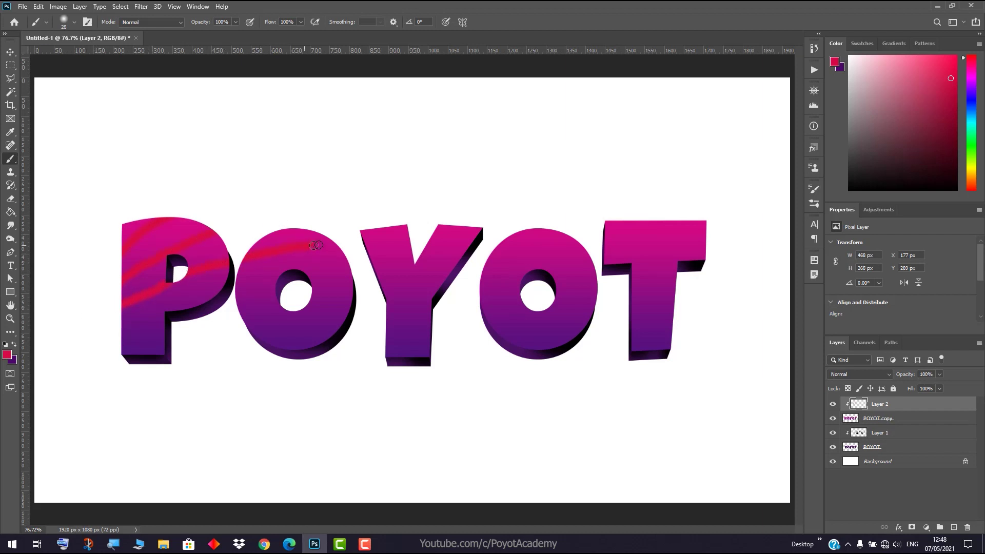
pyautogui.moveTo(317, 245); pyautogui.dragTo(572, 210)
pyautogui.moveTo(110, 346)
pyautogui.mouseDown()
pyautogui.moveTo(221, 303)
pyautogui.moveTo(428, 262)
pyautogui.mouseUp()
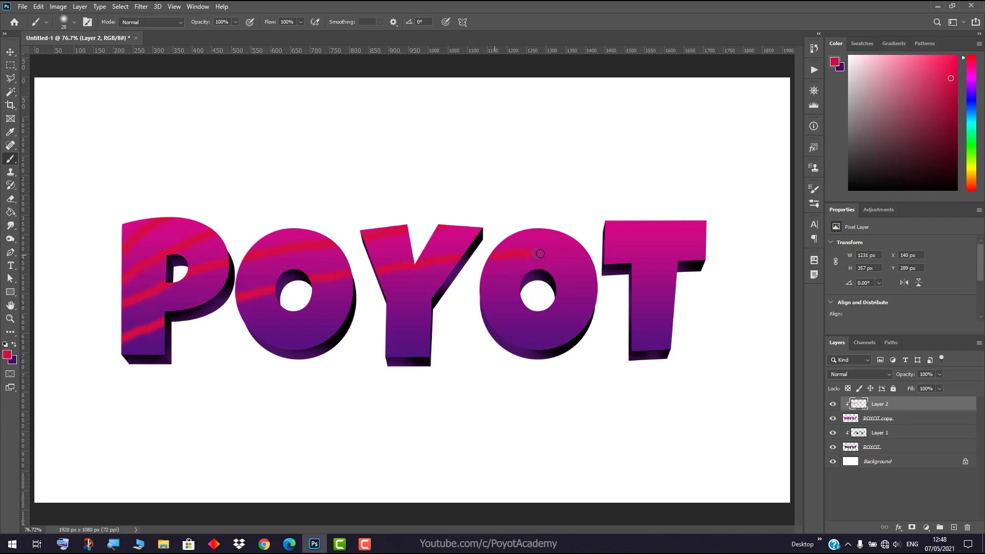
pyautogui.moveTo(710, 251); pyautogui.dragTo(781, 260)
pyautogui.moveTo(144, 368)
pyautogui.mouseDown()
pyautogui.moveTo(198, 341)
pyautogui.moveTo(302, 314)
pyautogui.moveTo(395, 303)
pyautogui.moveTo(645, 297)
pyautogui.moveTo(714, 307)
pyautogui.mouseUp()
pyautogui.moveTo(180, 391)
pyautogui.mouseDown()
pyautogui.moveTo(298, 343)
pyautogui.moveTo(378, 337)
pyautogui.moveTo(596, 343)
pyautogui.moveTo(738, 370)
pyautogui.mouseUp()
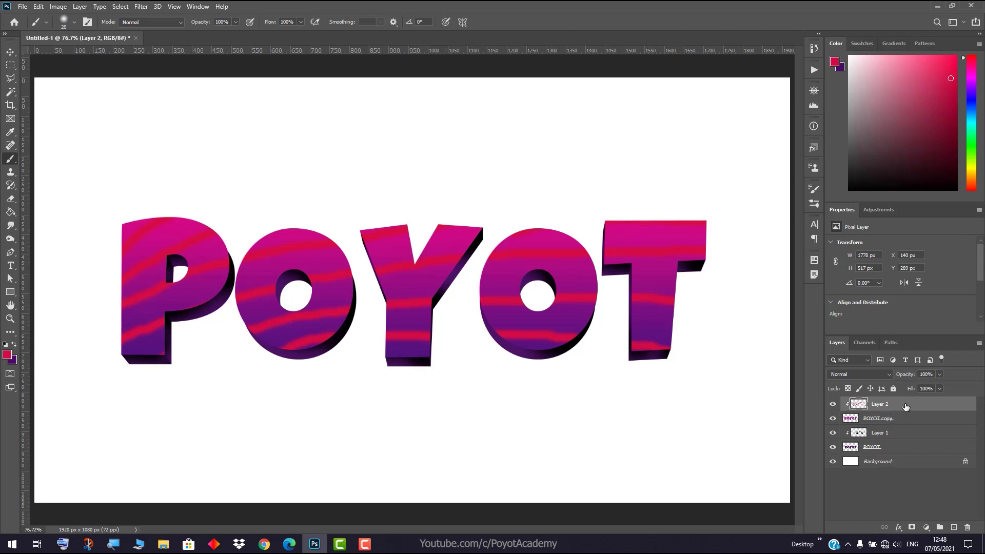
# - Apply a Gaussian Blur with a 10 px radius to the stripes on Layer 2 and set that layer's blend mode to Multiply
pyautogui.click(143, 7)
pyautogui.moveTo(206, 125)
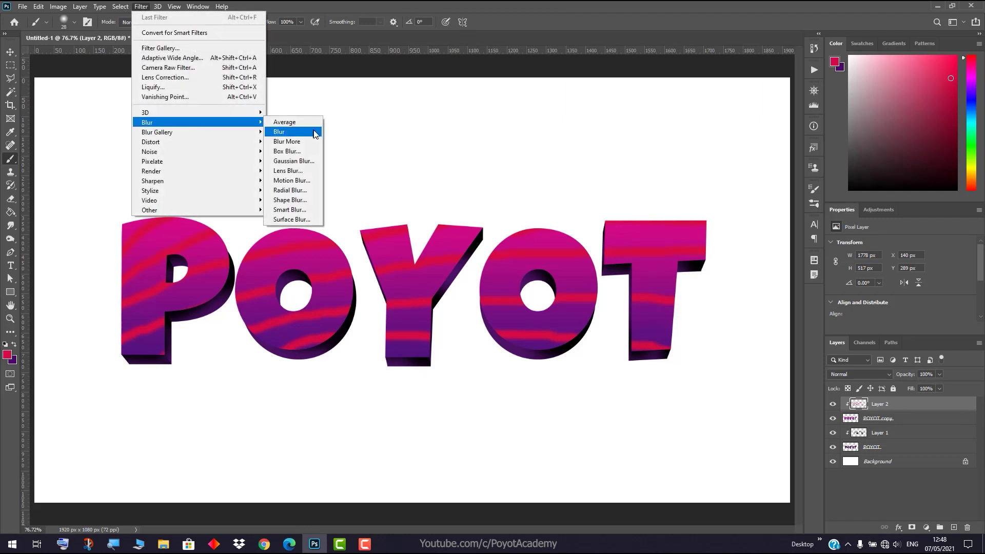
pyautogui.click(310, 163)
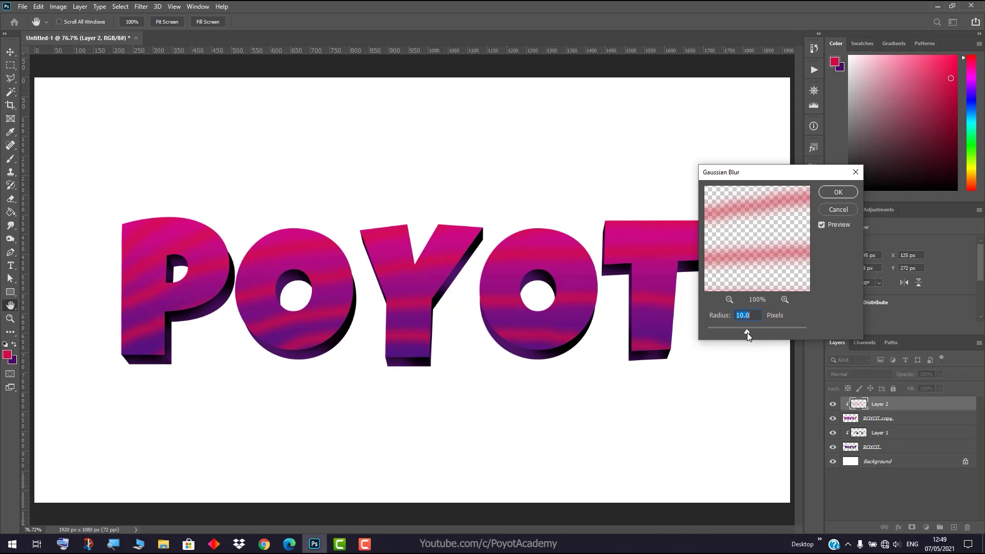
pyautogui.moveTo(744, 333); pyautogui.dragTo(748, 332)
pyautogui.click(839, 193)
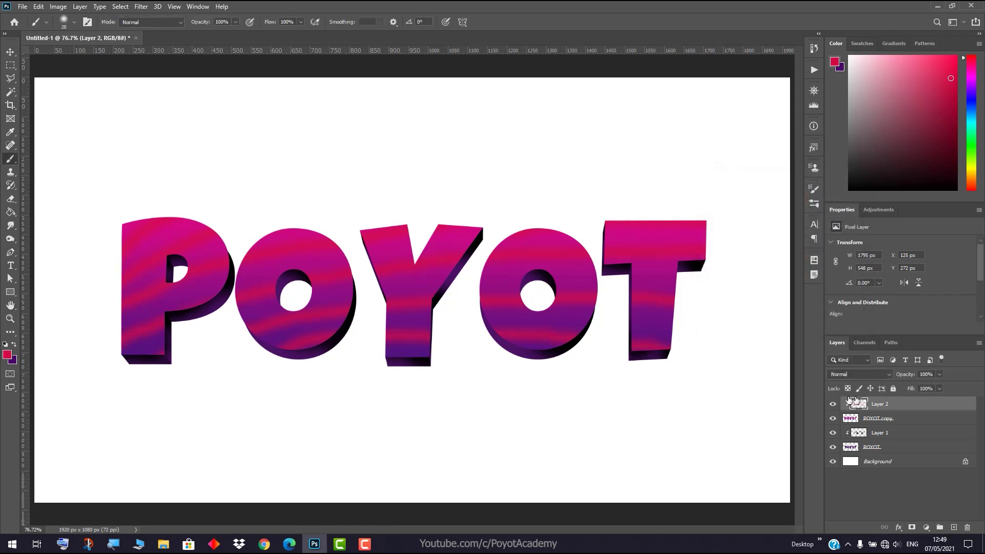
pyautogui.click(877, 376)
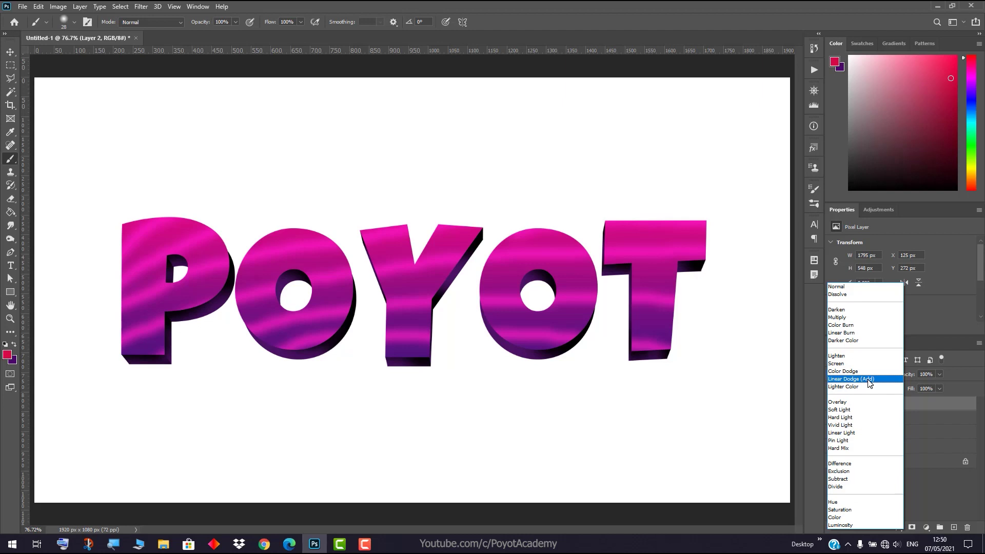
pyautogui.click(852, 319)
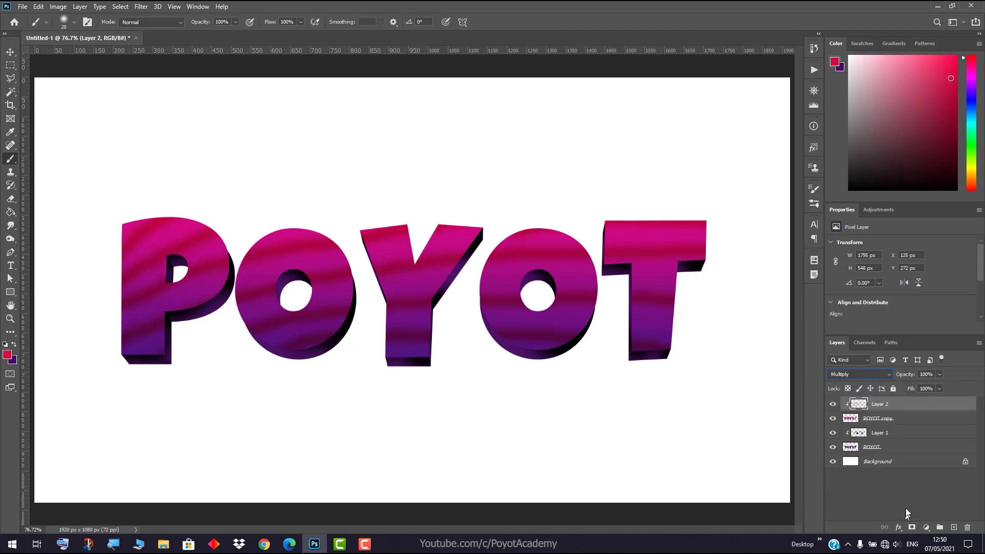
# - Add a new layer above Layer 2 clipped to the POYOT copy, and set up a Hard Round Pressure Size brush at 385 px
pyautogui.click(954, 528)
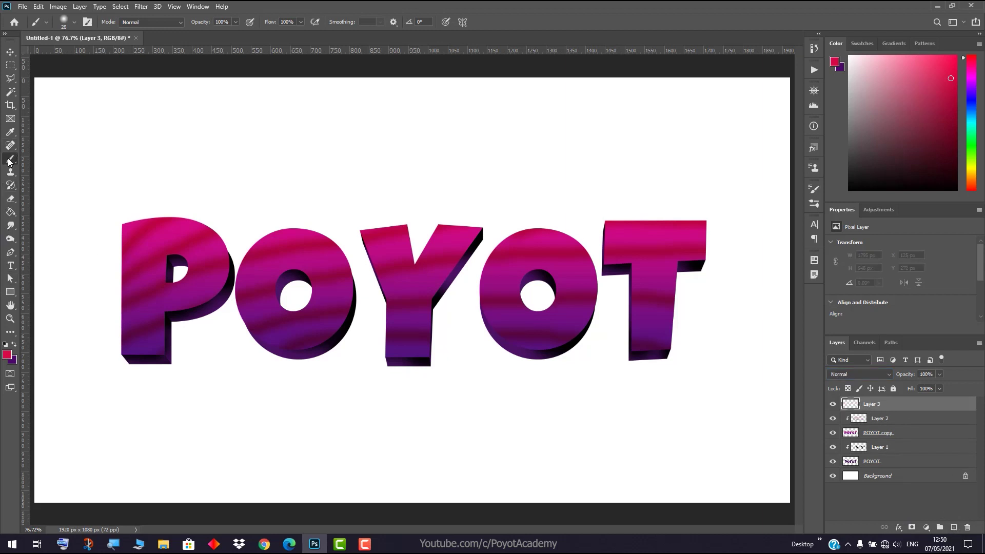
pyautogui.click(74, 21)
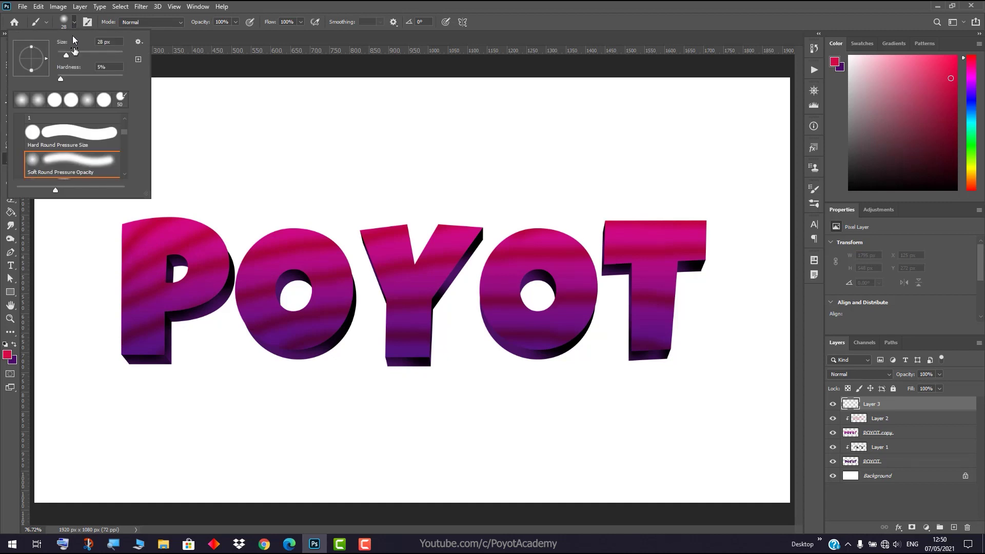
pyautogui.click(67, 134)
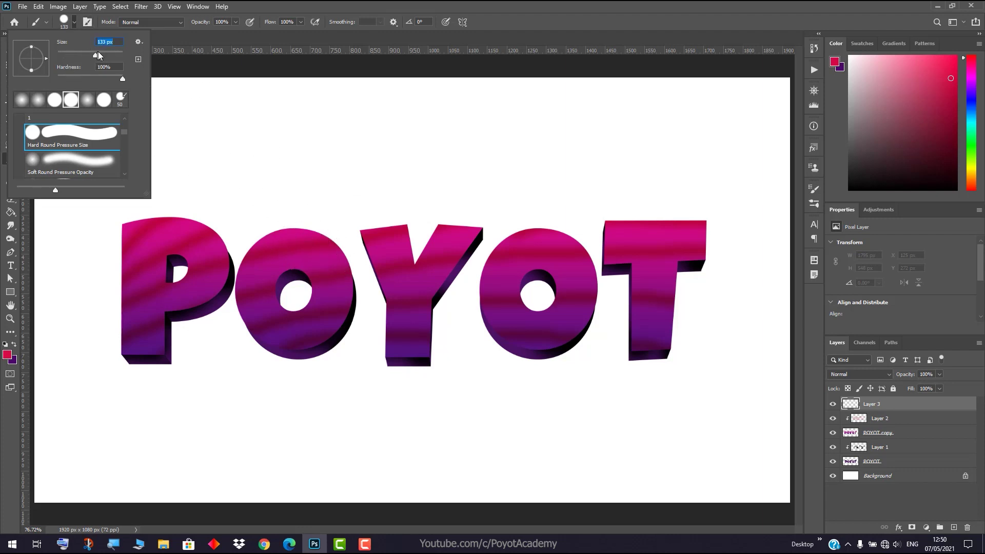
pyautogui.moveTo(97, 51); pyautogui.dragTo(112, 54)
pyautogui.press('Return')
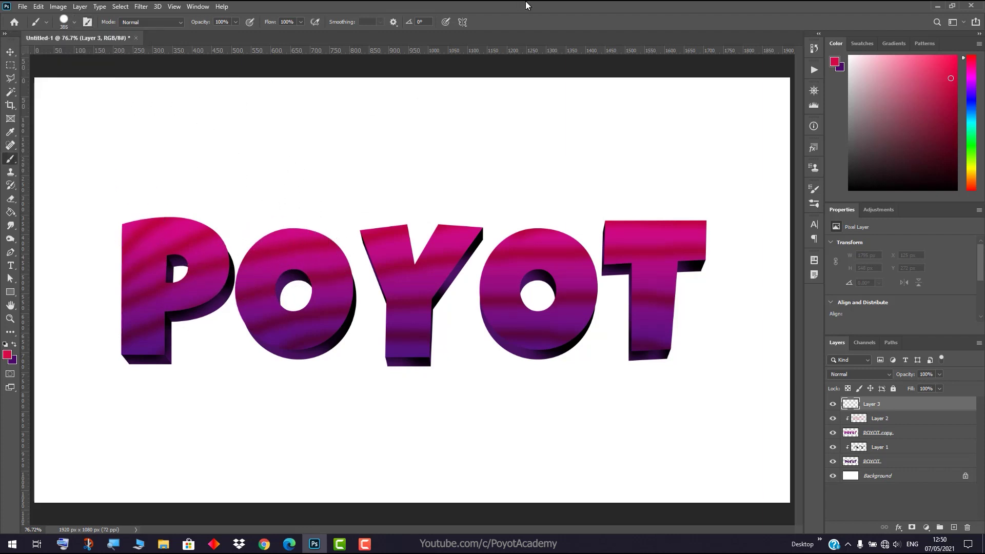
pyautogui.rightClick(889, 407)
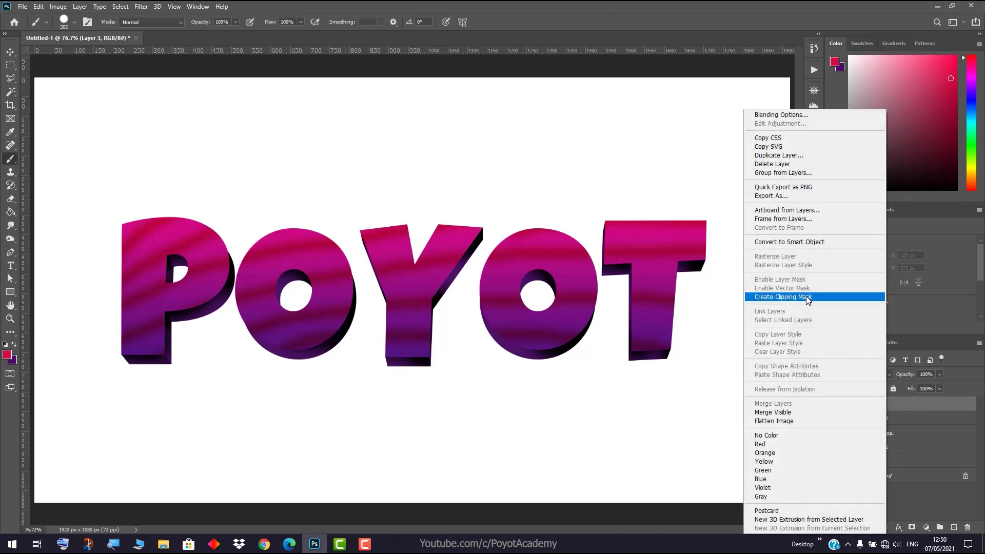
pyautogui.click(808, 297)
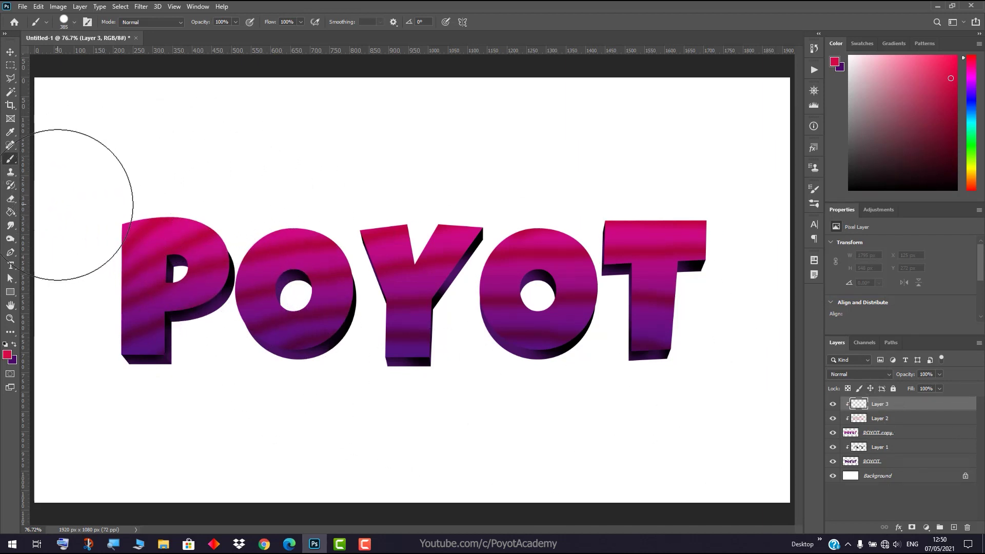
# - Replace a trial crimson stroke on the P with broad white bands across the tops and bottom edges of all the letters on Layer 3
pyautogui.moveTo(77, 220)
pyautogui.mouseDown()
pyautogui.moveTo(147, 183)
pyautogui.moveTo(236, 172)
pyautogui.mouseUp()
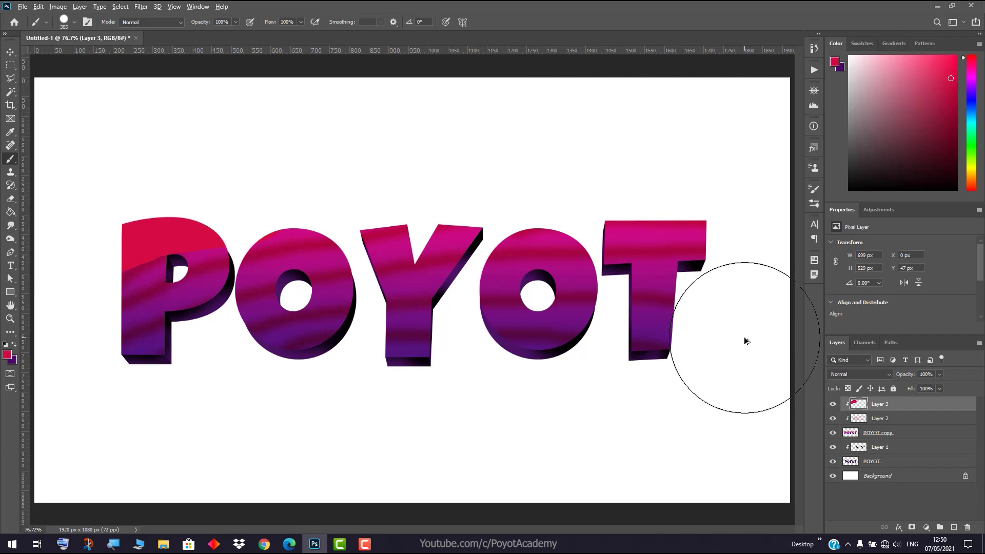
pyautogui.hotkey('ctrl', 'z')
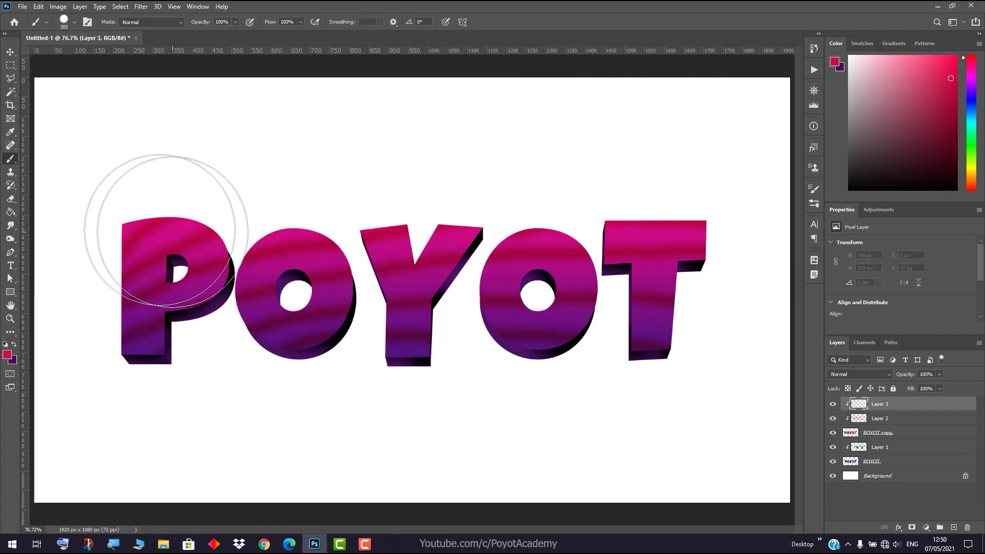
pyautogui.click(6, 354)
pyautogui.click(664, 193)
pyautogui.click(912, 205)
pyautogui.press('b')
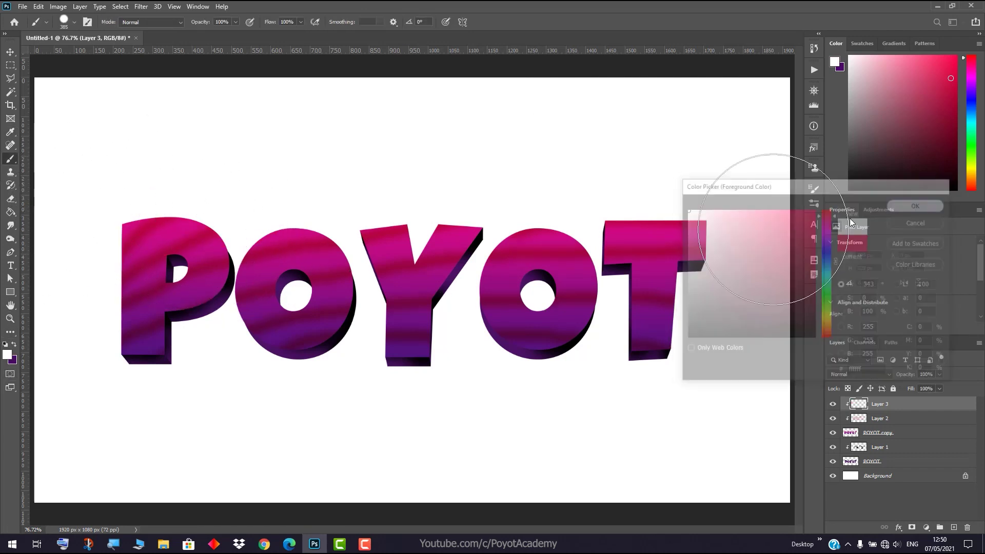
pyautogui.moveTo(96, 205)
pyautogui.mouseDown()
pyautogui.moveTo(143, 174)
pyautogui.moveTo(173, 194)
pyautogui.moveTo(238, 184)
pyautogui.moveTo(327, 211)
pyautogui.moveTo(359, 180)
pyautogui.moveTo(426, 159)
pyautogui.moveTo(514, 156)
pyautogui.moveTo(611, 191)
pyautogui.moveTo(677, 177)
pyautogui.mouseUp()
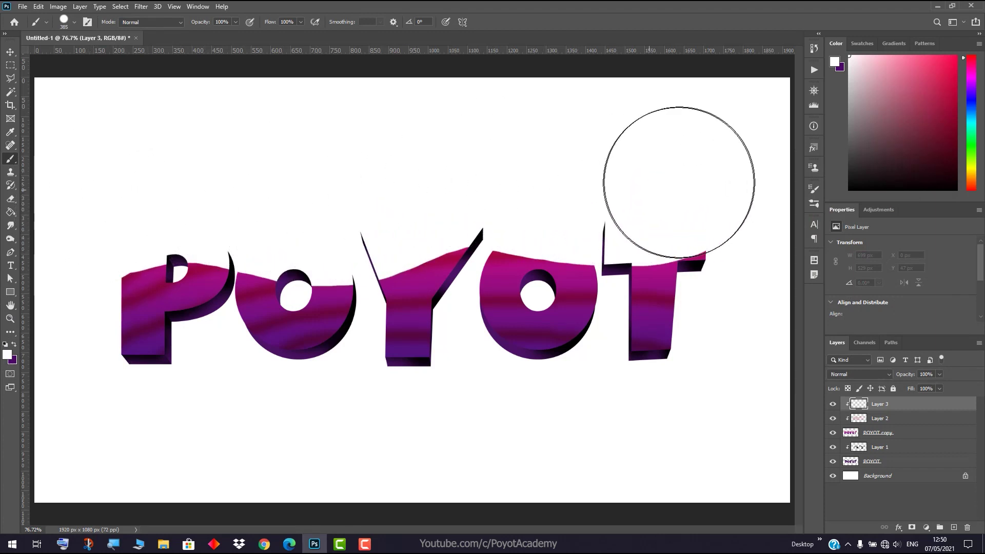
pyautogui.moveTo(693, 424)
pyautogui.mouseDown()
pyautogui.moveTo(559, 411)
pyautogui.moveTo(401, 432)
pyautogui.moveTo(292, 418)
pyautogui.moveTo(156, 433)
pyautogui.moveTo(138, 419)
pyautogui.mouseUp()
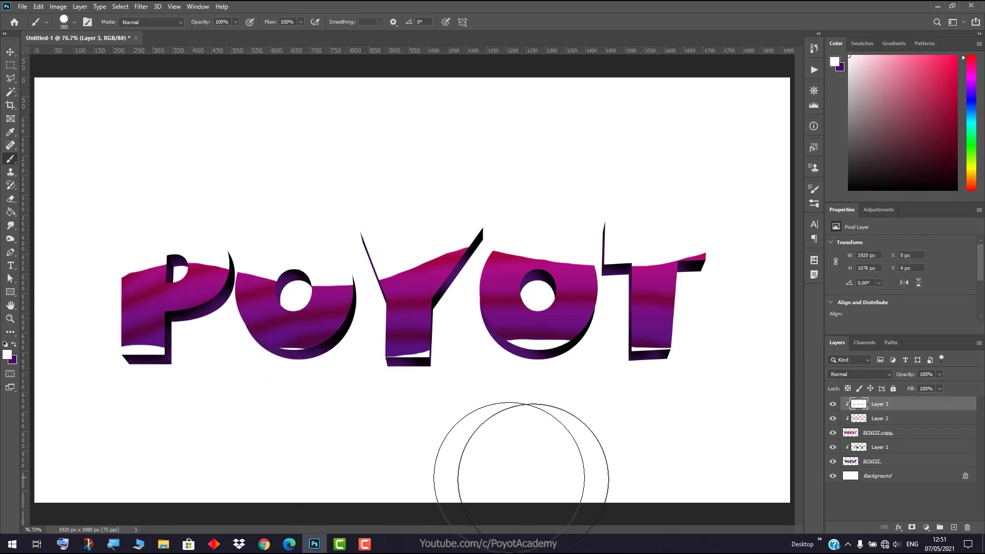
# - Blend the white bands on Layer 3 into the letters using Soft Light mode at about 47% opacity
pyautogui.moveTo(909, 376); pyautogui.dragTo(897, 378)
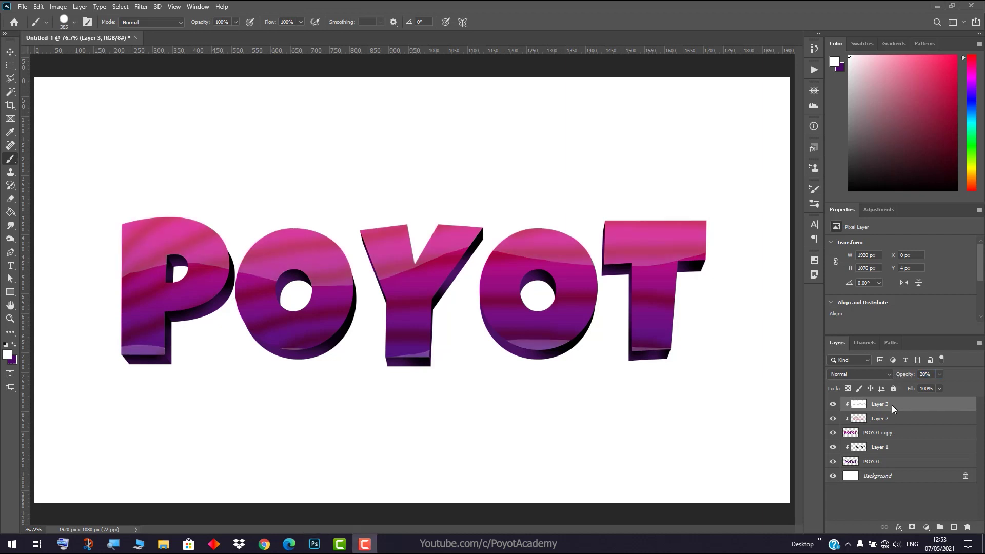
pyautogui.click(870, 373)
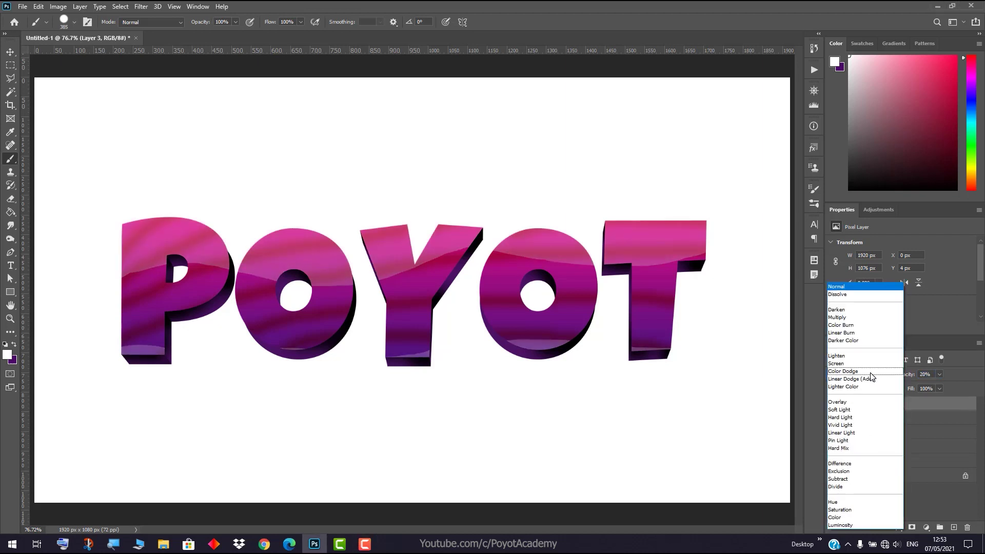
pyautogui.click(853, 411)
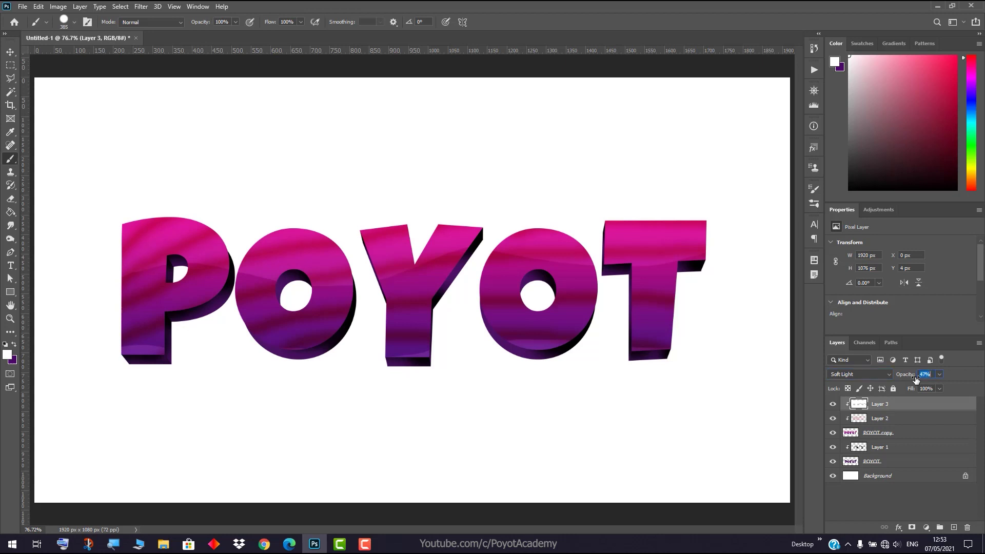
pyautogui.moveTo(914, 377); pyautogui.dragTo(911, 376)
# - Add a new layer above Layer 3 and clip it to the POYOT copy layer
pyautogui.click(954, 528)
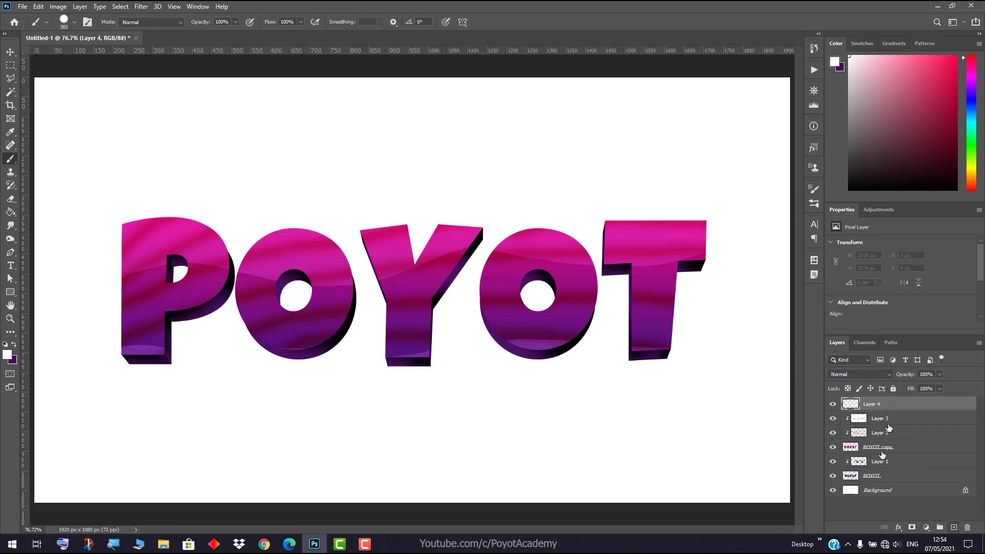
pyautogui.rightClick(904, 408)
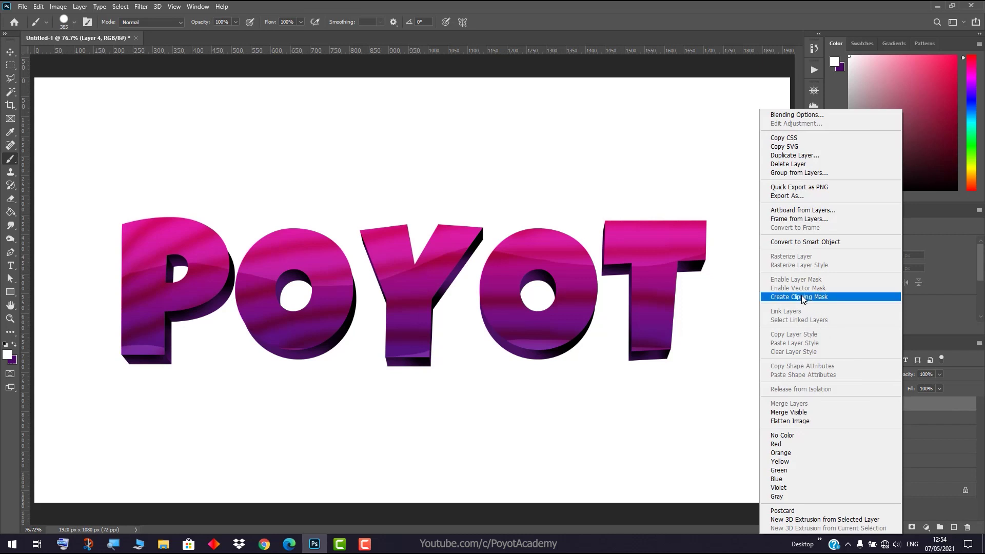
pyautogui.click(803, 297)
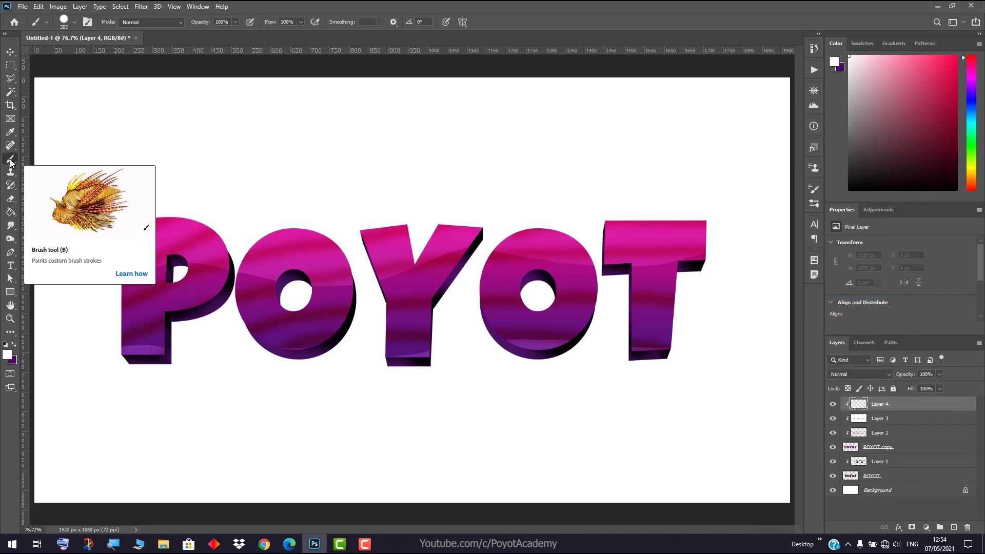
# - Set the foreground colour to light pink #fa65d2, starting from a magenta sampled on the first O
pyautogui.click(6, 354)
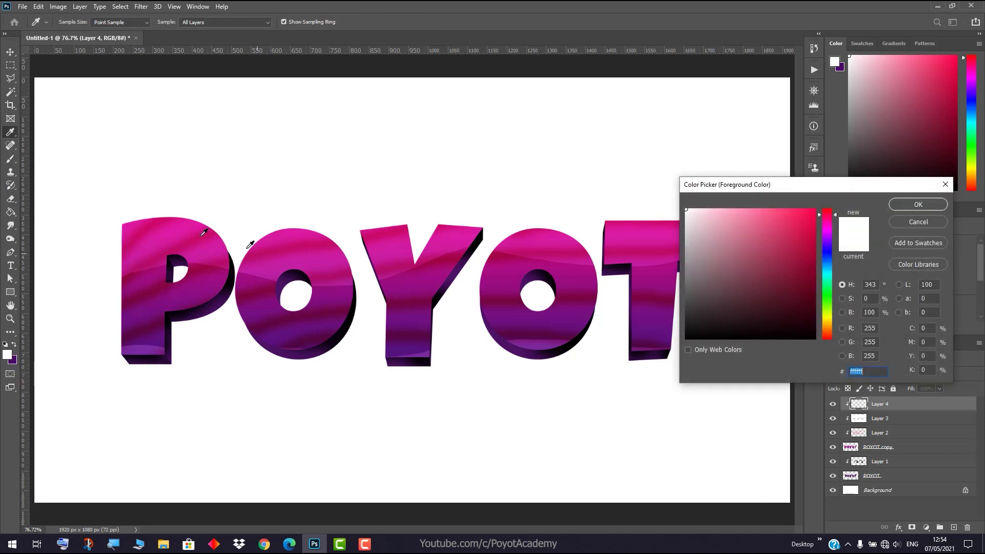
pyautogui.click(323, 253)
pyautogui.moveTo(783, 226); pyautogui.dragTo(764, 211)
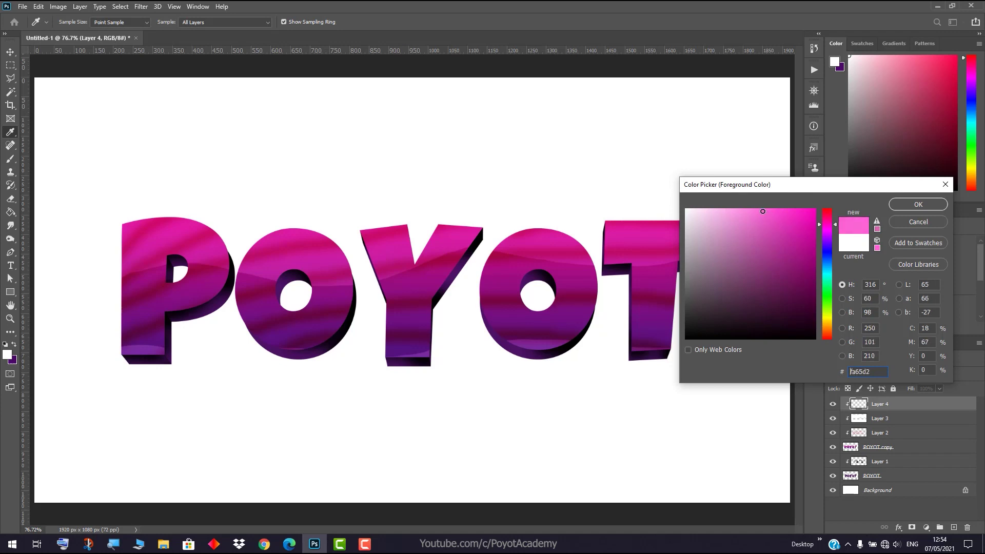
pyautogui.click(922, 207)
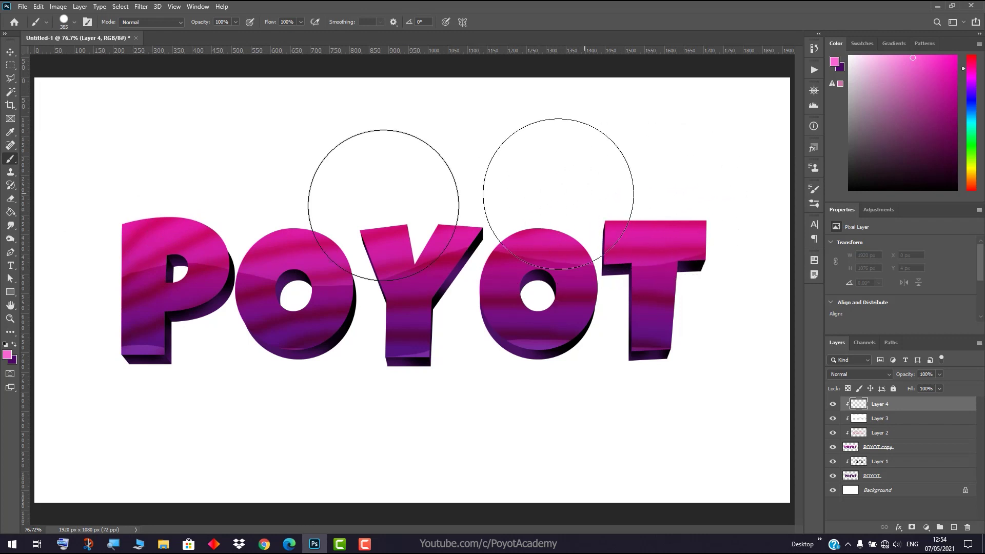
# - Paint light pink across the letter tops on Layer 4 with a large Soft Round Pressure Opacity brush and blend it with Linear Dodge (Add)
pyautogui.moveTo(125, 166)
pyautogui.mouseDown()
pyautogui.moveTo(215, 182)
pyautogui.moveTo(207, 176)
pyautogui.mouseUp()
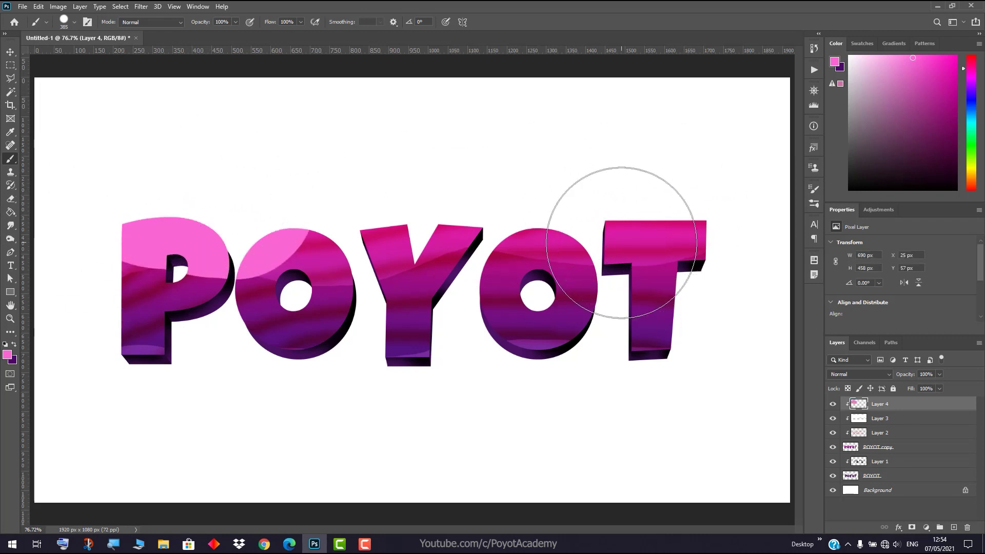
pyautogui.hotkey('ctrl', 'z')
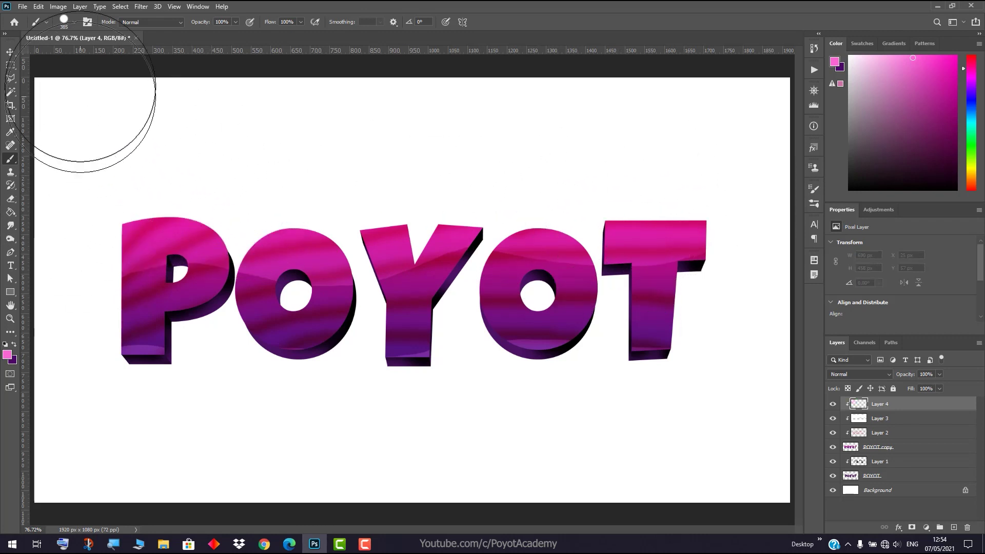
pyautogui.click(74, 22)
pyautogui.click(88, 171)
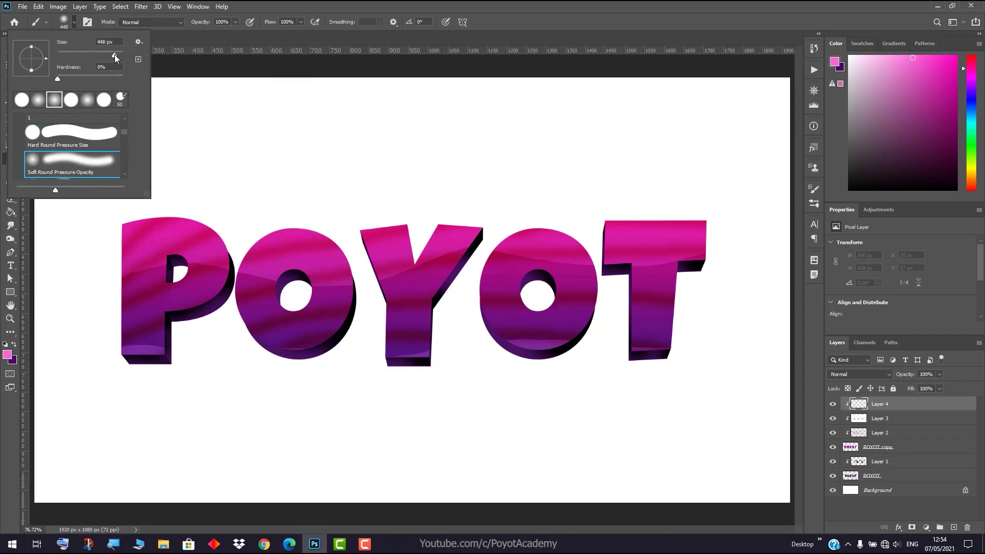
pyautogui.press('Return')
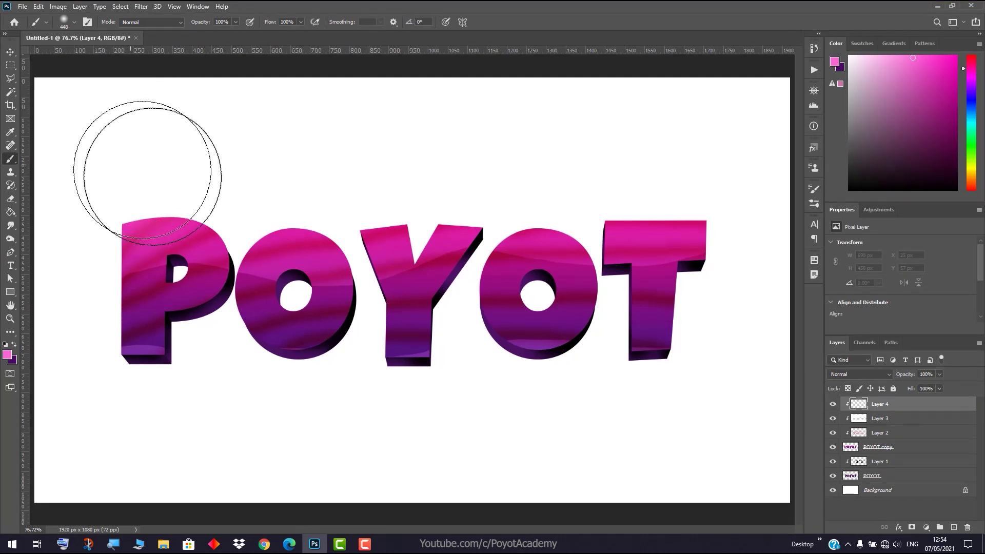
pyautogui.moveTo(257, 195)
pyautogui.mouseDown()
pyautogui.moveTo(346, 215)
pyautogui.moveTo(551, 209)
pyautogui.moveTo(634, 187)
pyautogui.mouseUp()
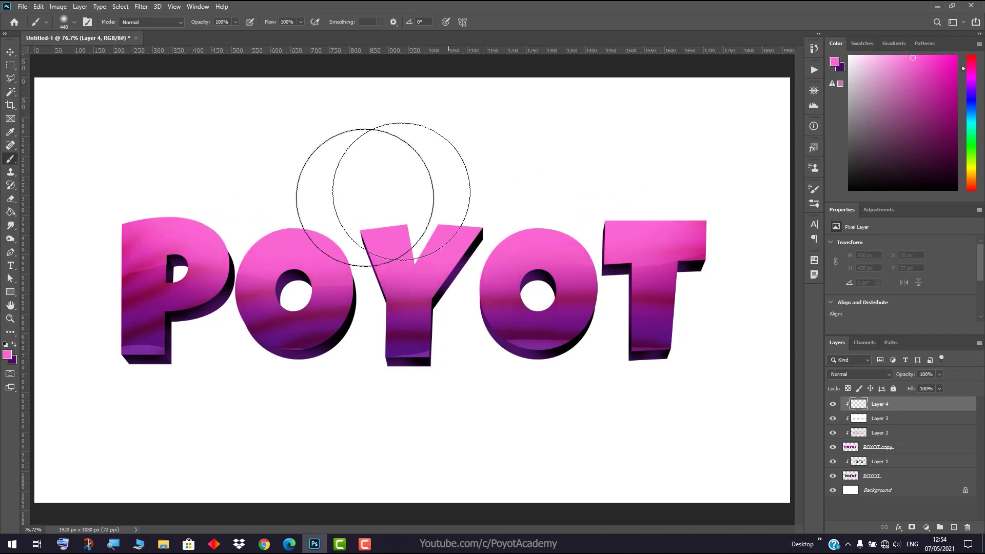
pyautogui.click(879, 377)
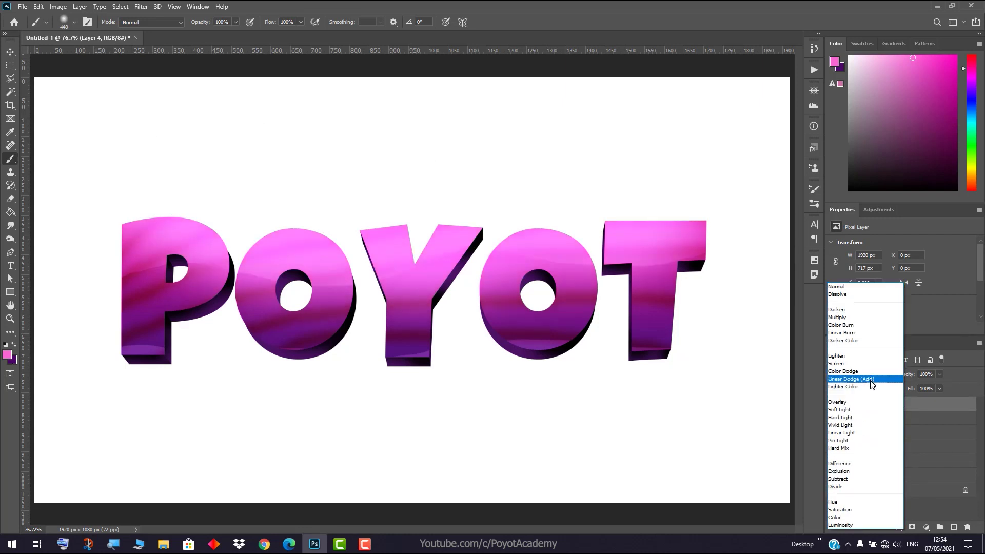
pyautogui.click(874, 380)
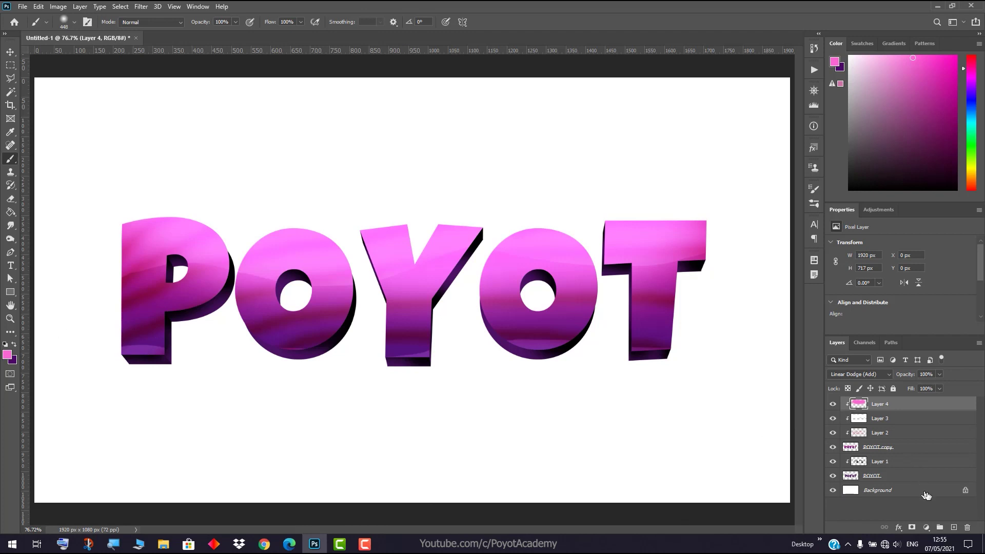
# - Add a new layer above Layer 4 and clip it to the POYOT copy layer
pyautogui.click(953, 529)
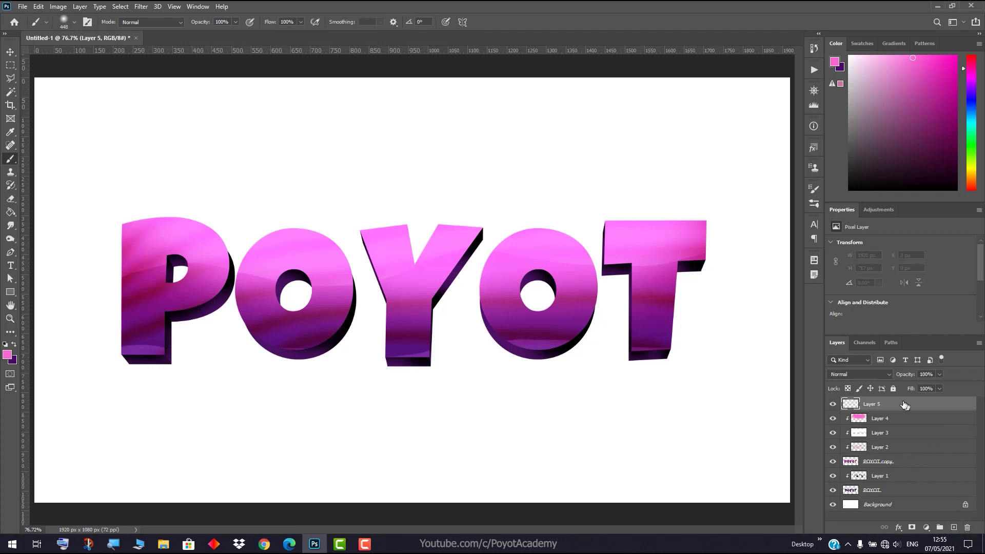
pyautogui.rightClick(900, 408)
pyautogui.click(773, 297)
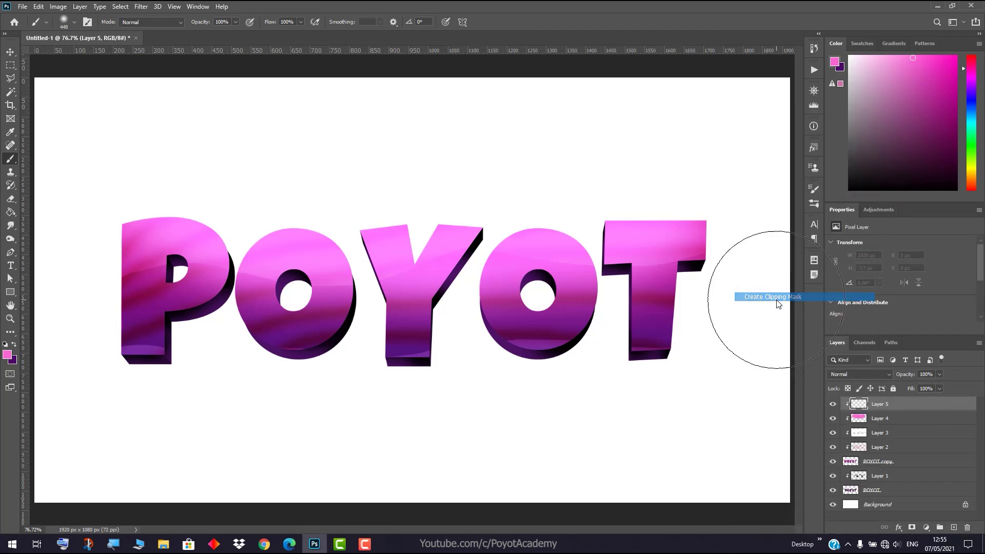
# - Set the foreground colour to white #ffffff and brush a soft highlight along the tops of the letters on Layer 5
pyautogui.click(7, 354)
pyautogui.click(651, 198)
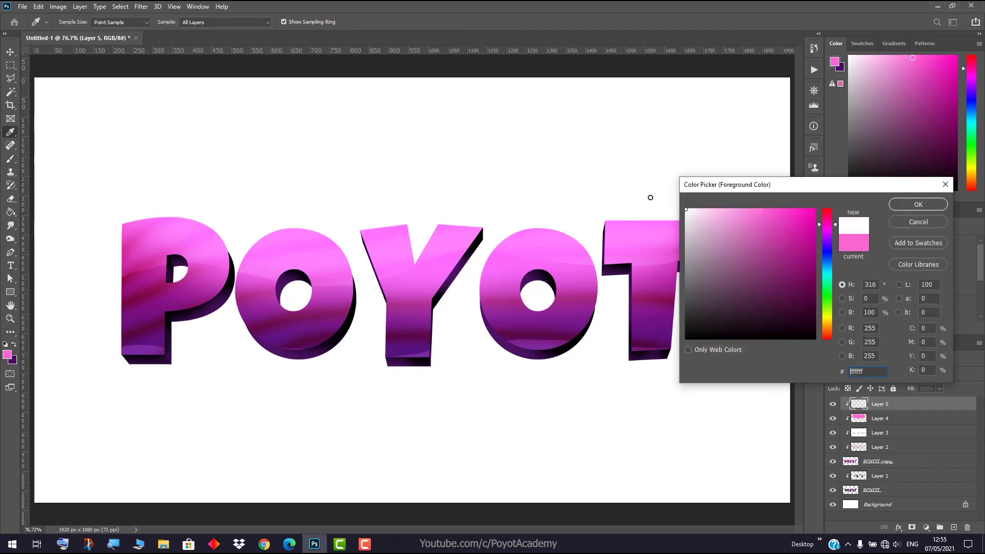
pyautogui.click(918, 204)
pyautogui.press('b')
pyautogui.moveTo(171, 160)
pyautogui.mouseDown()
pyautogui.moveTo(436, 179)
pyautogui.moveTo(655, 147)
pyautogui.moveTo(541, 146)
pyautogui.moveTo(424, 162)
pyautogui.moveTo(452, 160)
pyautogui.mouseUp()
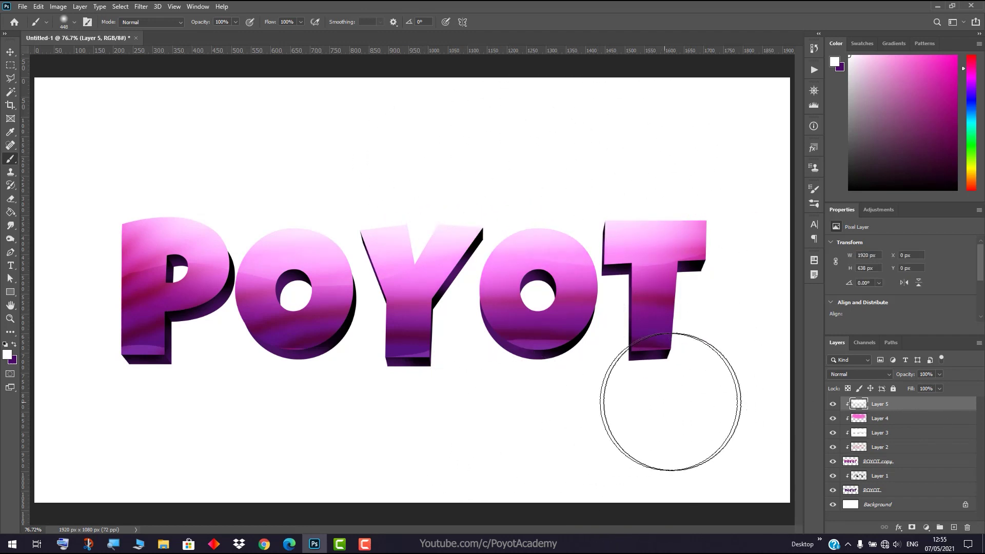
# - Set the foreground colour to black and brush a soft shadow along the bottoms of all the letters on Layer 5
pyautogui.click(10, 356)
pyautogui.moveTo(699, 309); pyautogui.dragTo(611, 362)
pyautogui.click(946, 203)
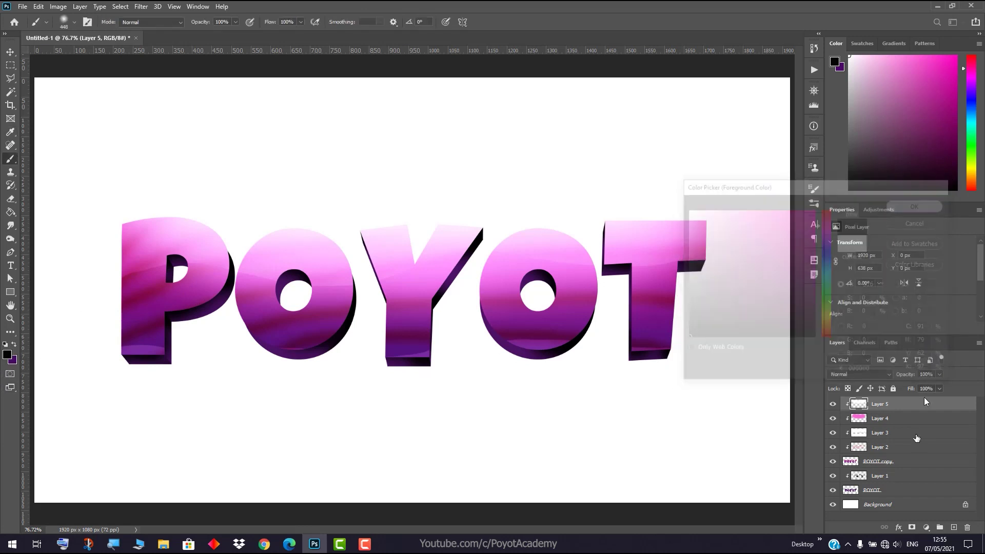
pyautogui.moveTo(679, 400)
pyautogui.mouseDown()
pyautogui.moveTo(448, 426)
pyautogui.moveTo(171, 401)
pyautogui.mouseUp()
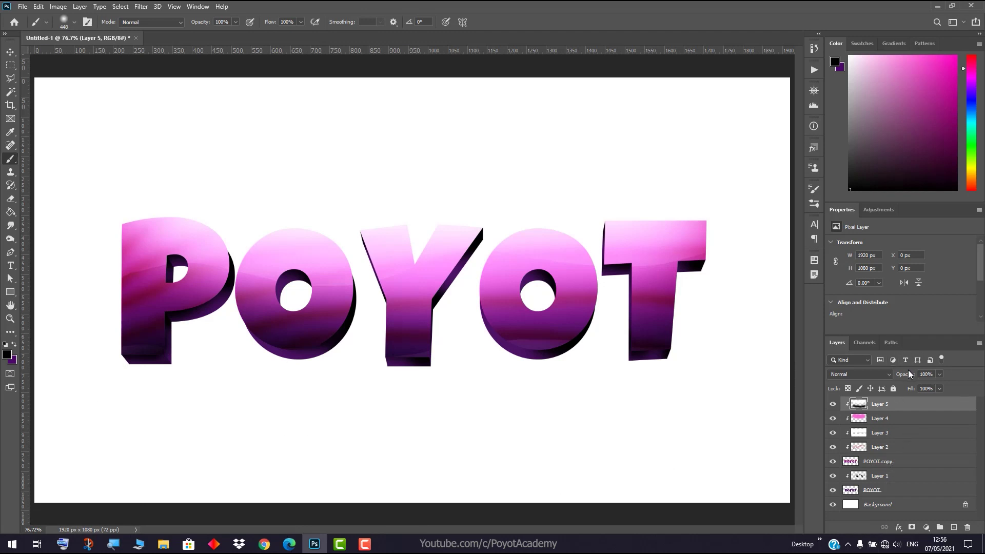
# - Lower Layer 5's opacity to 38%, comparing the letters with the layer hidden and shown
pyautogui.moveTo(905, 375); pyautogui.dragTo(901, 377)
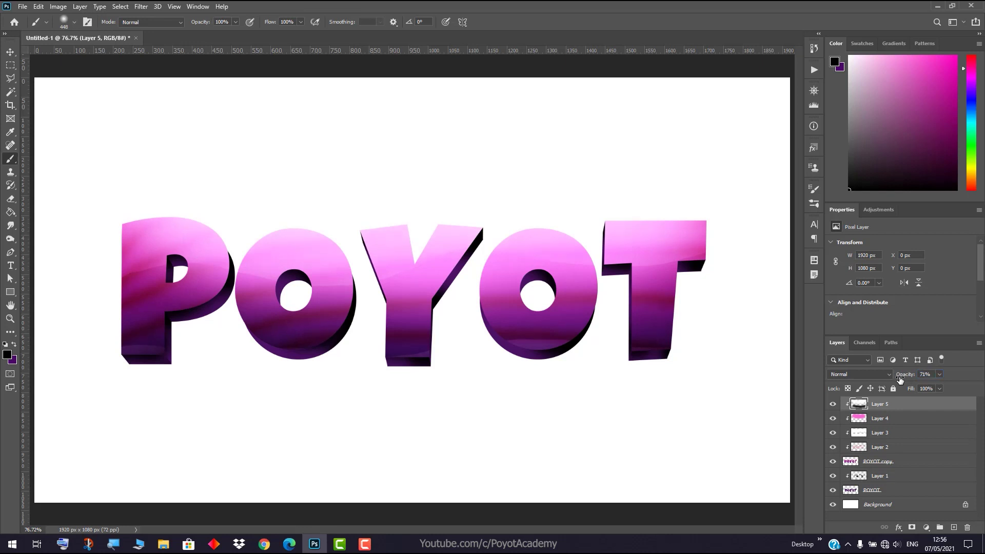
pyautogui.moveTo(903, 379); pyautogui.dragTo(898, 378)
pyautogui.click(833, 404)
pyautogui.click(833, 404)
pyautogui.moveTo(905, 379); pyautogui.dragTo(898, 378)
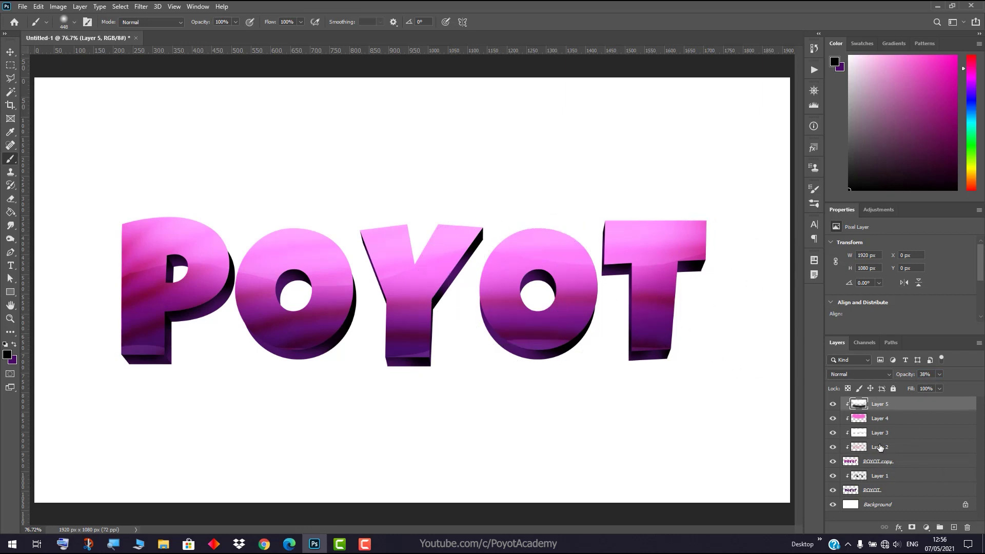
# - Select the stripe layer, Layer 2, and set the foreground colour to crimson #d5064a, starting from a tone sampled on the P
pyautogui.click(833, 447)
pyautogui.click(833, 447)
pyautogui.click(911, 449)
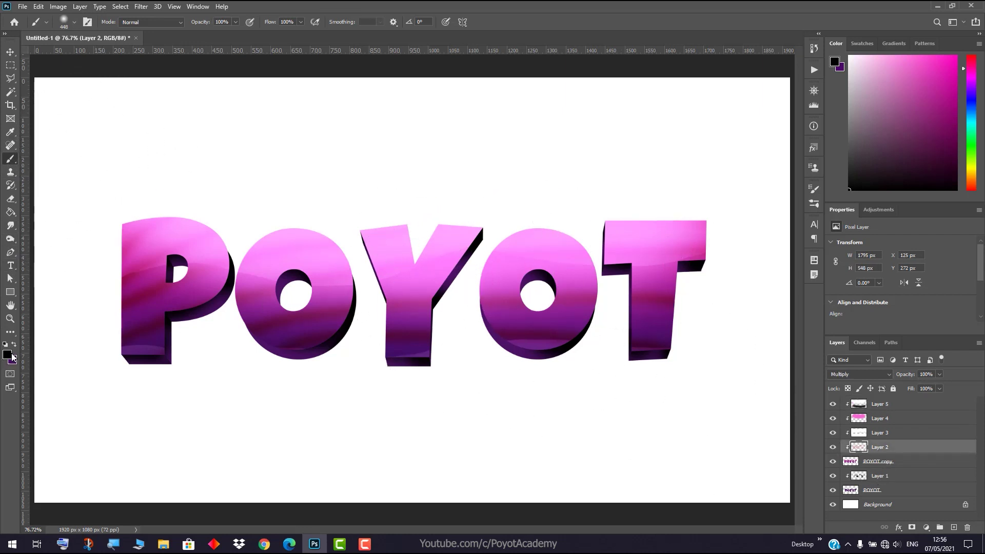
pyautogui.click(6, 358)
pyautogui.click(146, 296)
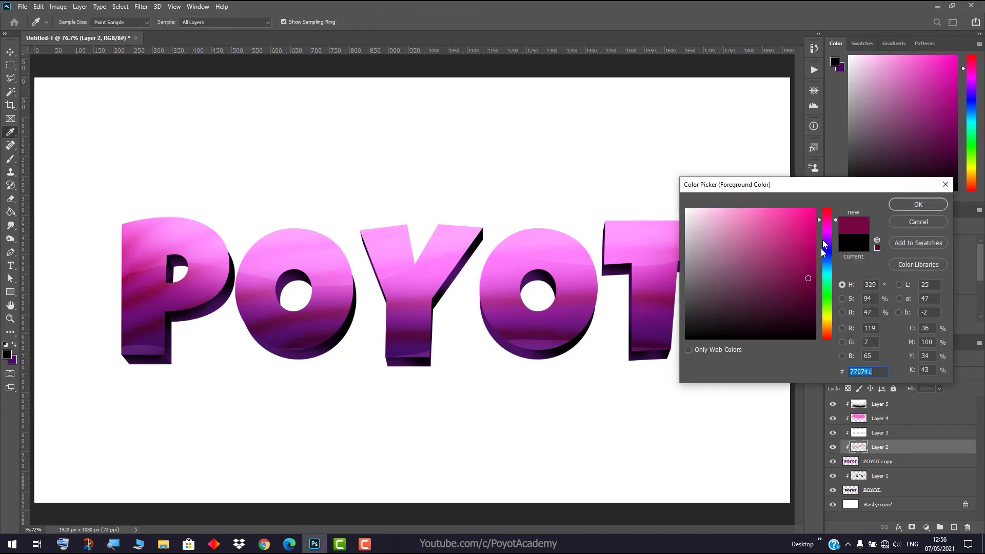
pyautogui.moveTo(837, 222); pyautogui.dragTo(836, 216)
pyautogui.click(815, 224)
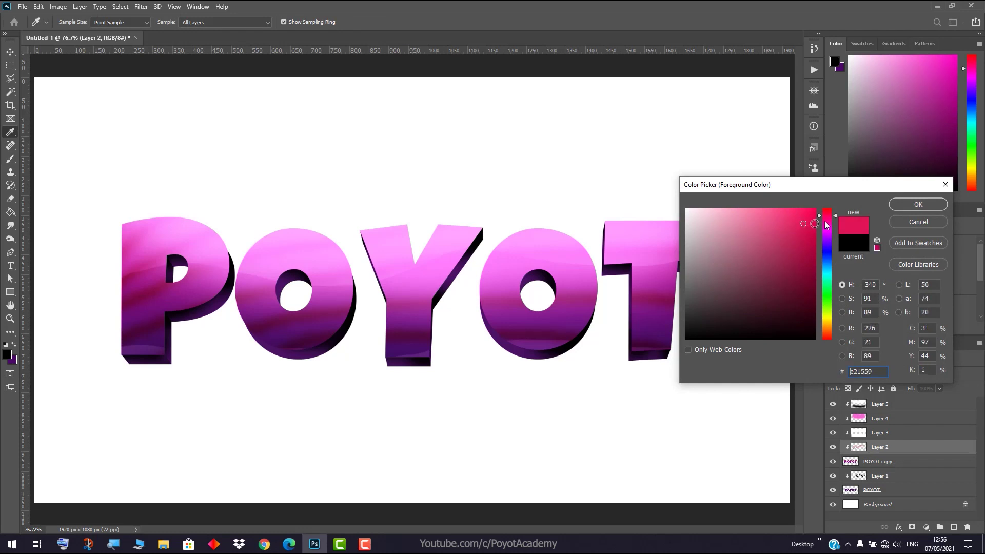
pyautogui.click(812, 232)
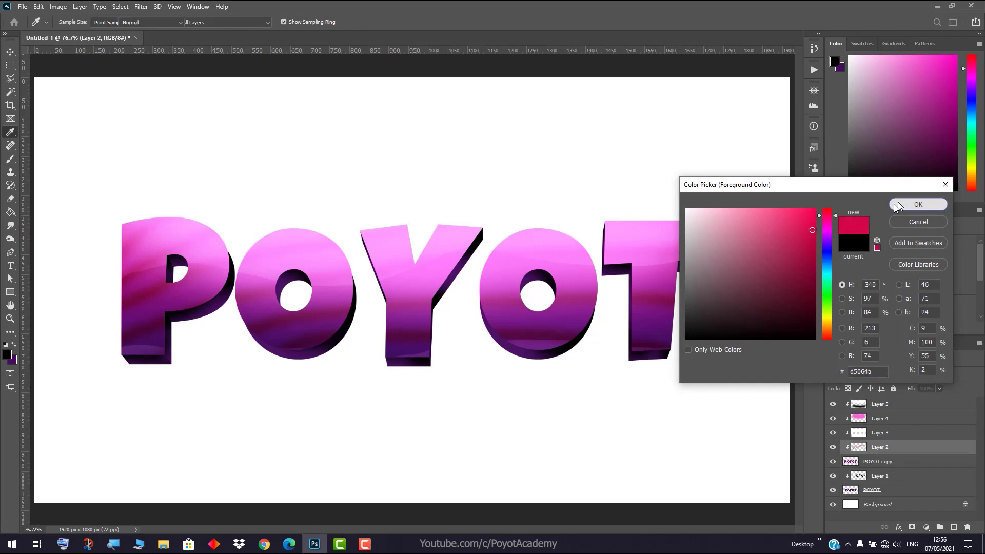
pyautogui.click(918, 204)
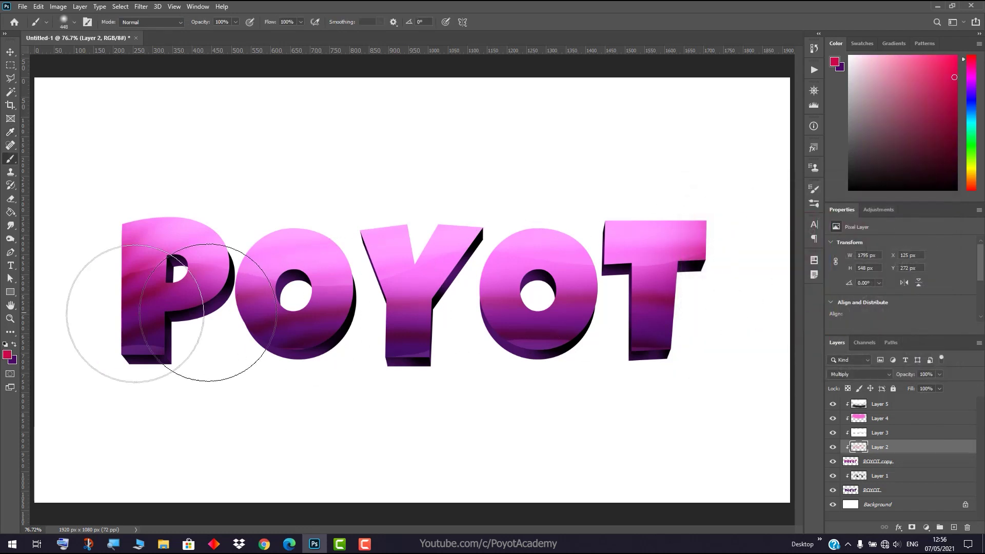
# - Reduce the soft brush to 21 px for painting fine stripes on Layer 2
pyautogui.click(75, 22)
pyautogui.moveTo(67, 55); pyautogui.dragTo(65, 57)
pyautogui.click(121, 262)
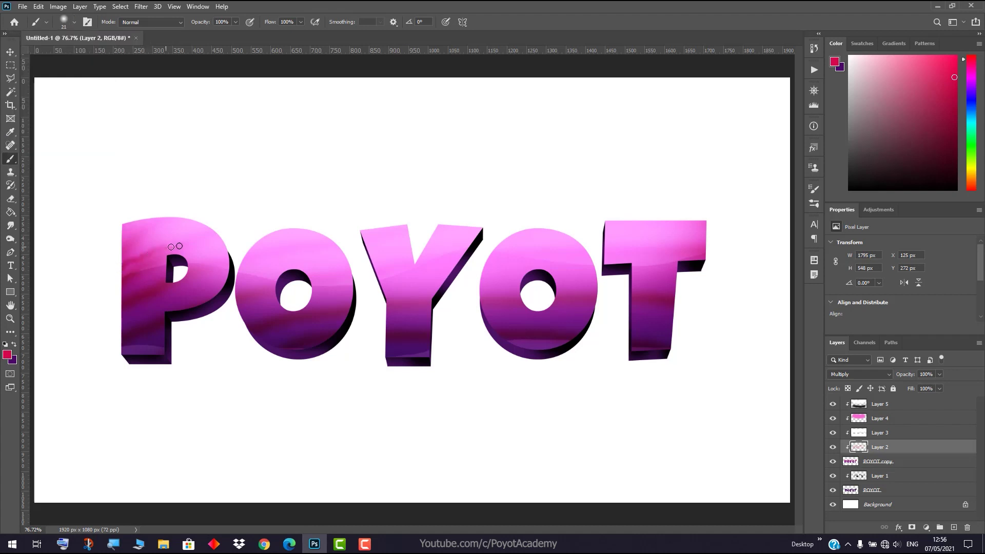
pyautogui.moveTo(128, 288); pyautogui.dragTo(172, 275)
pyautogui.moveTo(133, 304); pyautogui.dragTo(255, 286)
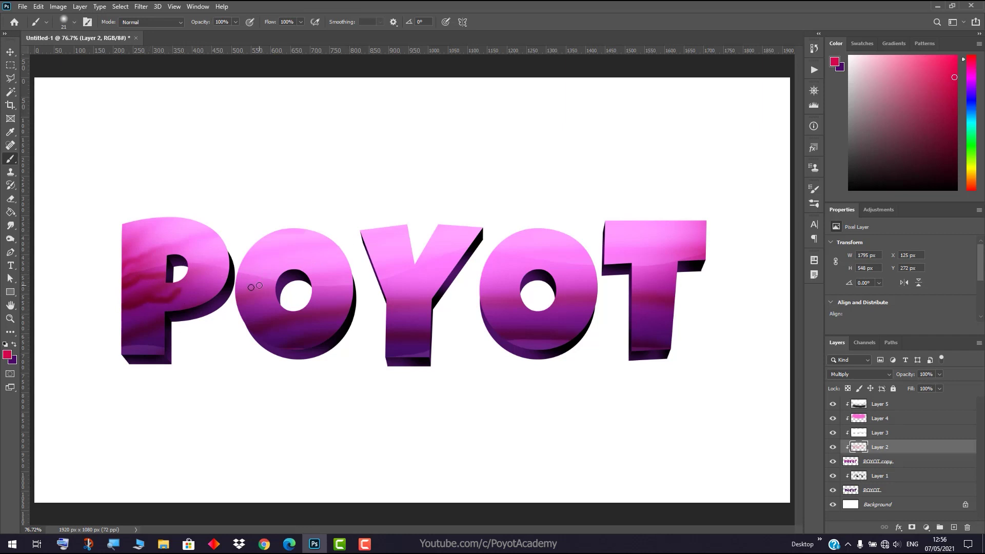
pyautogui.hotkey('ctrl', 'z')
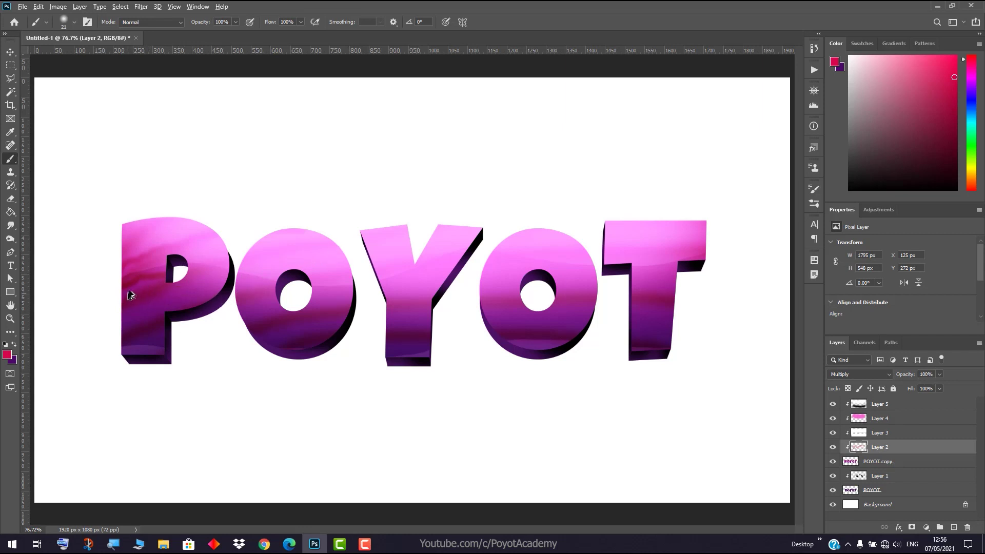
pyautogui.hotkey('ctrl', 'z')
# - Paint thin crimson streaks across the upper parts of the letters after the P on Layer 2
pyautogui.moveTo(235, 278)
pyautogui.mouseDown()
pyautogui.moveTo(272, 264)
pyautogui.moveTo(391, 255)
pyautogui.mouseUp()
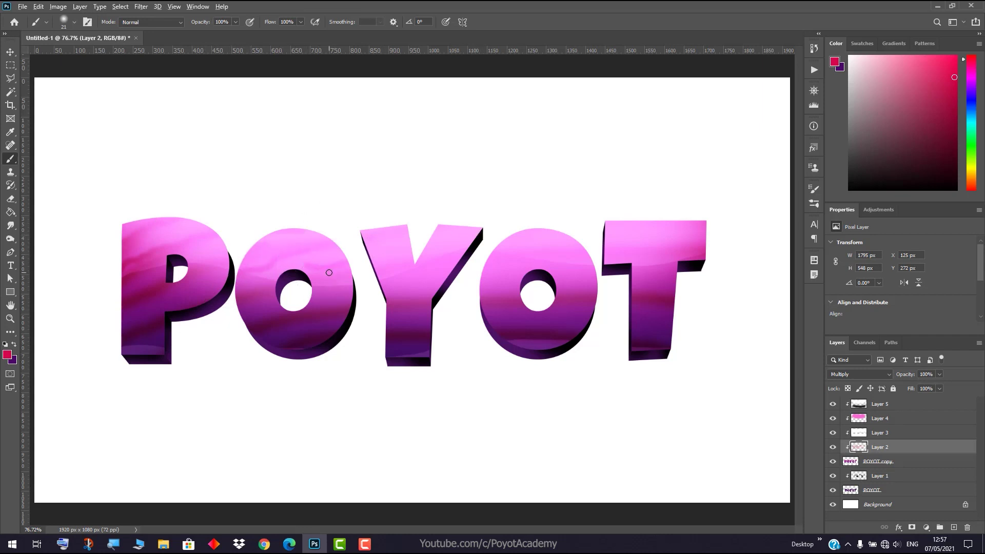
pyautogui.moveTo(298, 276); pyautogui.dragTo(320, 269)
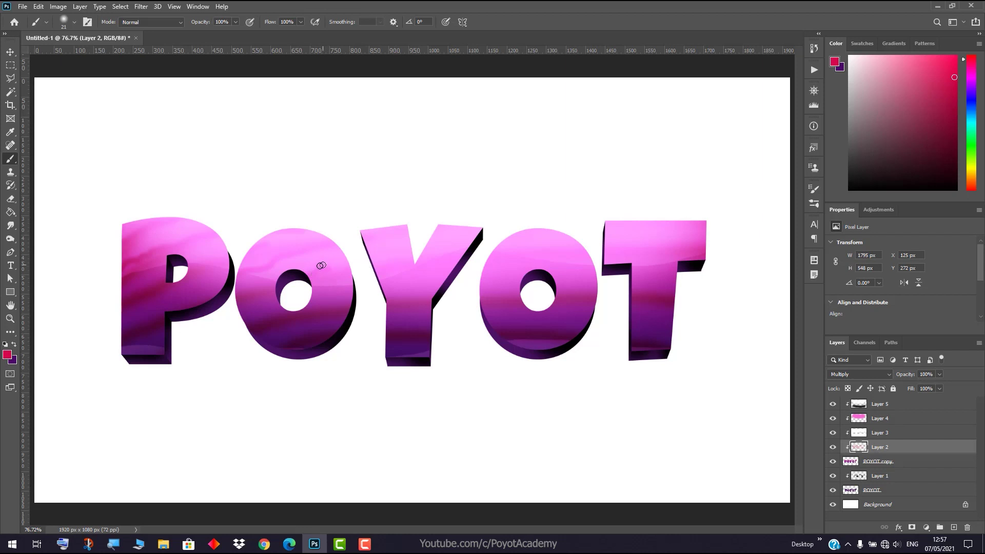
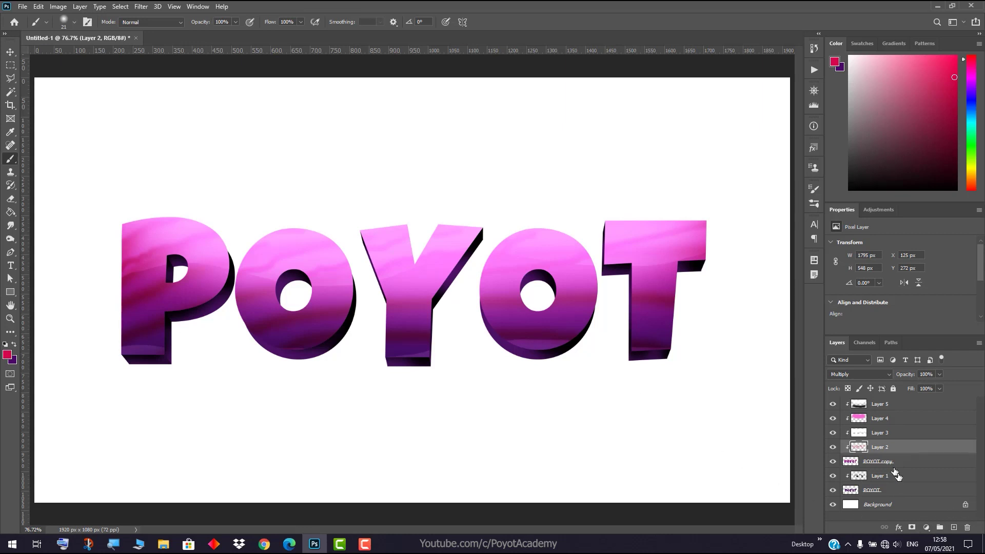
# - Group all layers from POYOT up to Layer 5, leaving out the Background
pyautogui.click(910, 480)
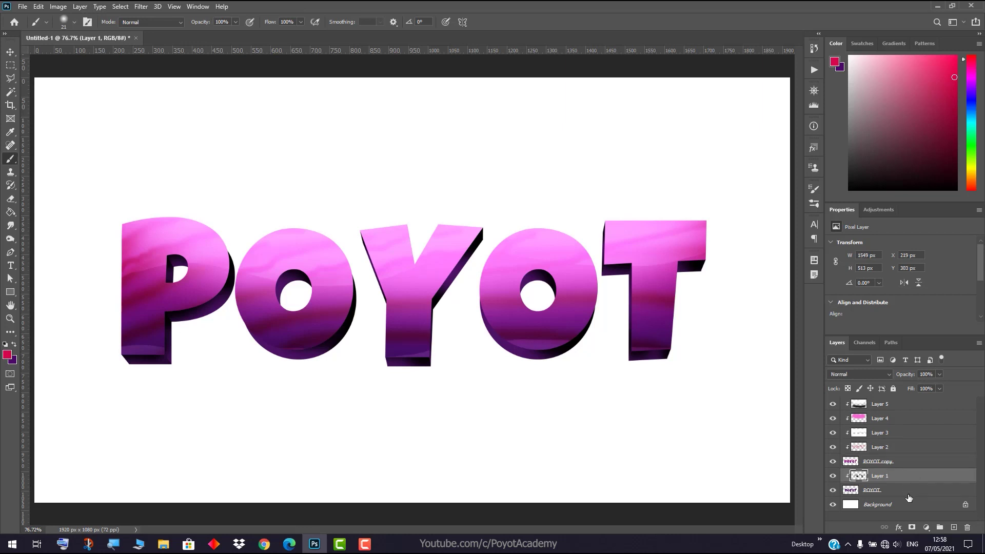
pyautogui.click(898, 495)
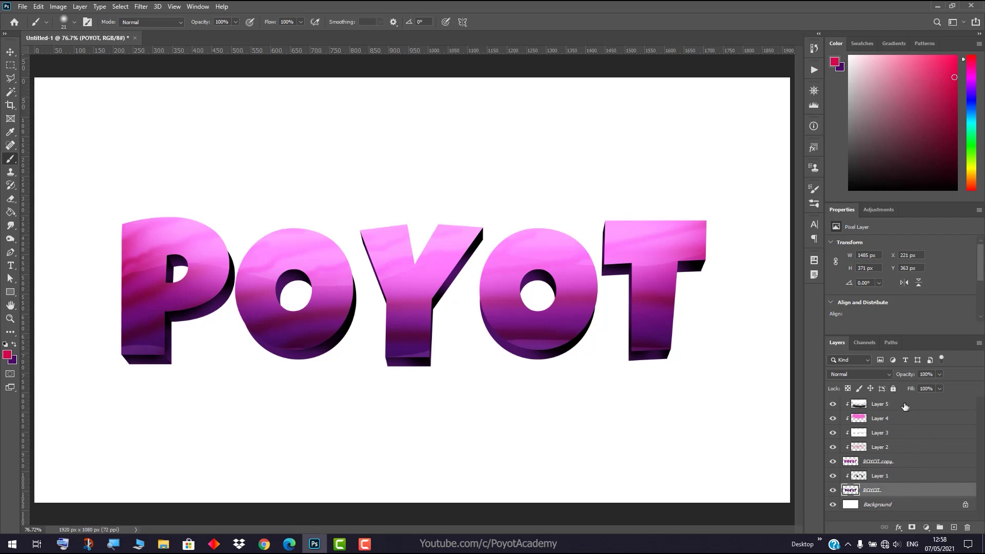
pyautogui.keyDown('shift'); pyautogui.click(923, 410); pyautogui.keyUp('shift')
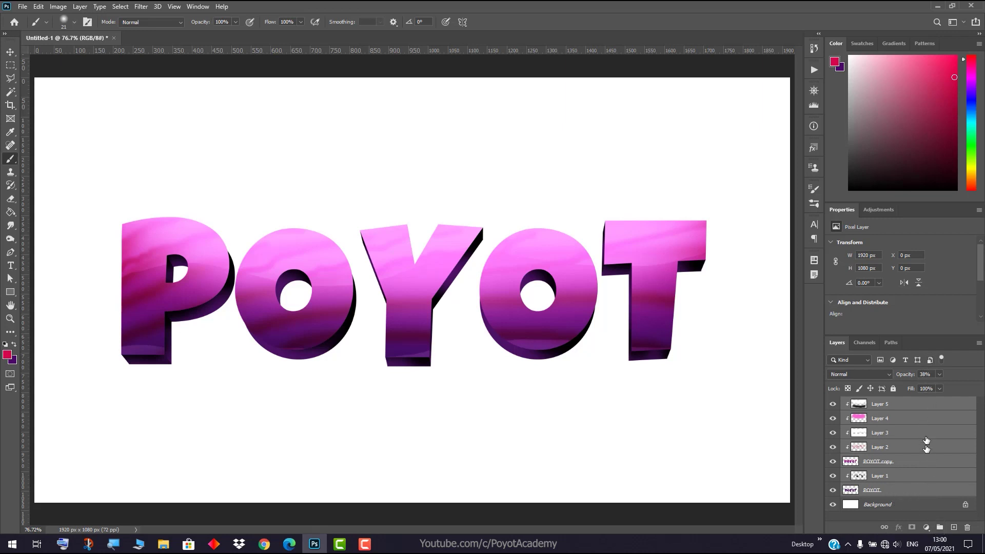
pyautogui.click(940, 528)
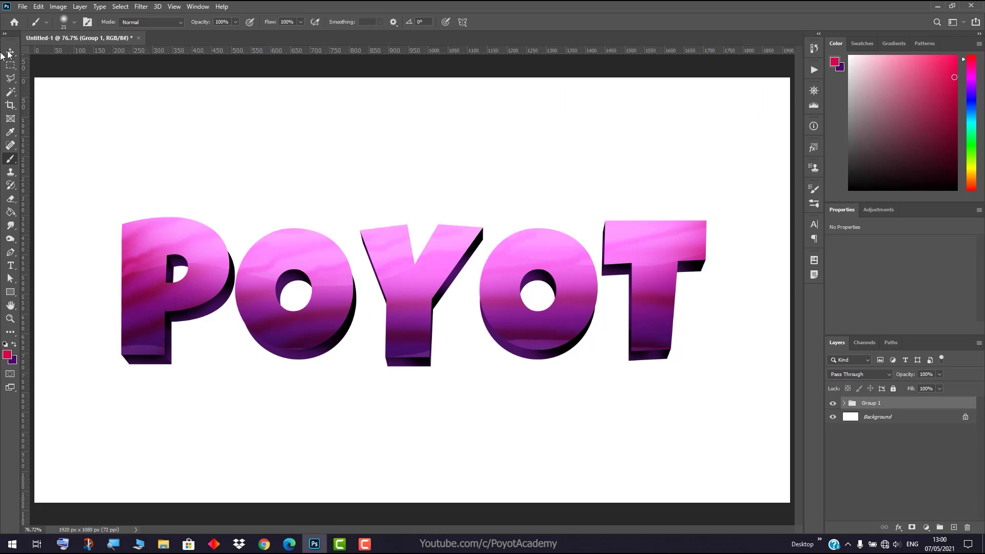
# - Convert Group 1 to a smart object and open its contents for editing
pyautogui.click(141, 7)
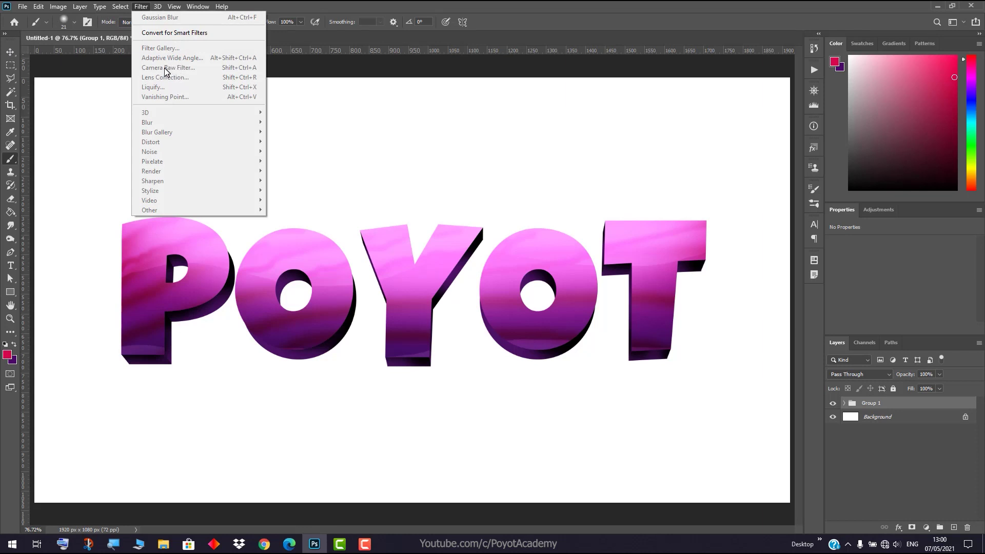
pyautogui.click(415, 6)
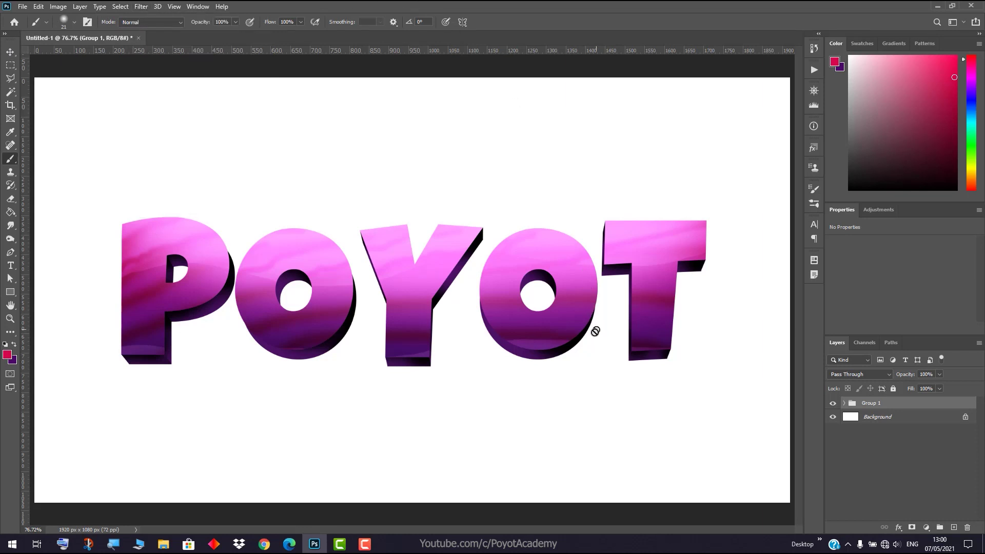
pyautogui.rightClick(890, 407)
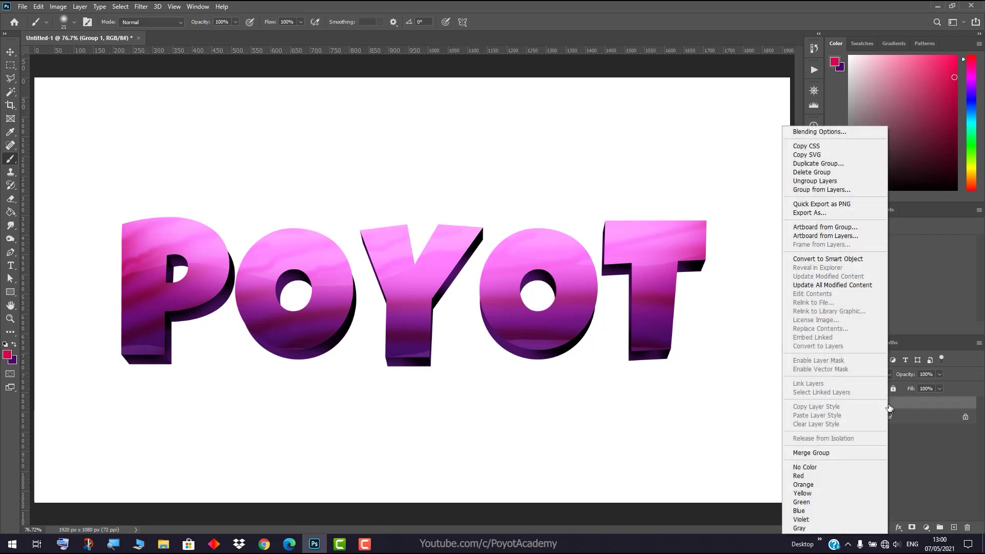
pyautogui.click(850, 259)
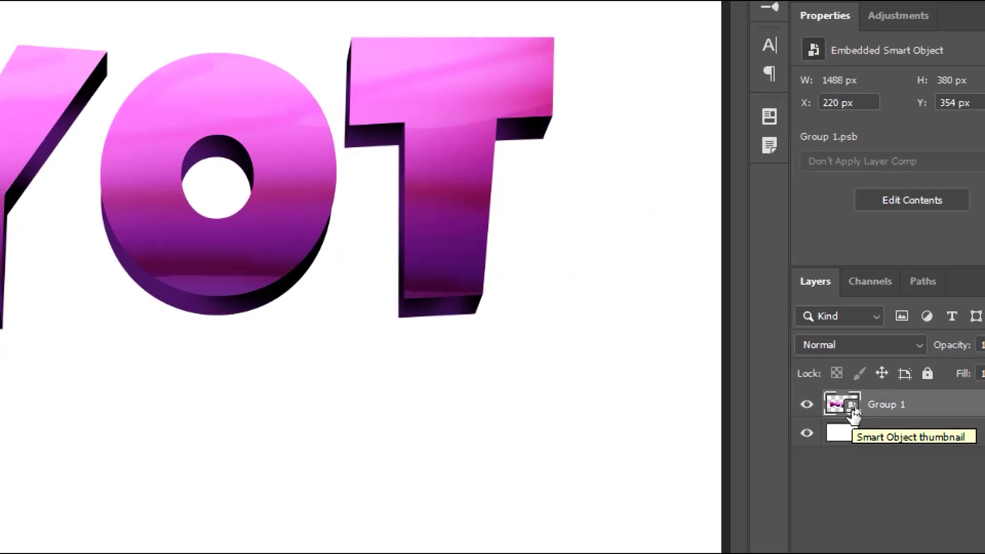
pyautogui.doubleClick(853, 408)
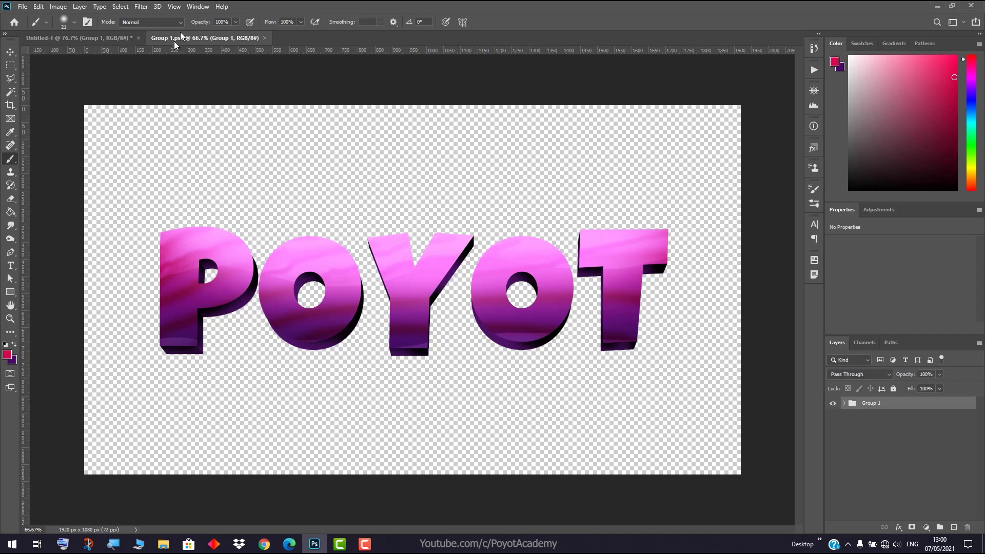
# - Expand Group 1 inside the smart object to review its layers, and close Group 1.psb without saving
pyautogui.click(845, 403)
pyautogui.click(896, 445)
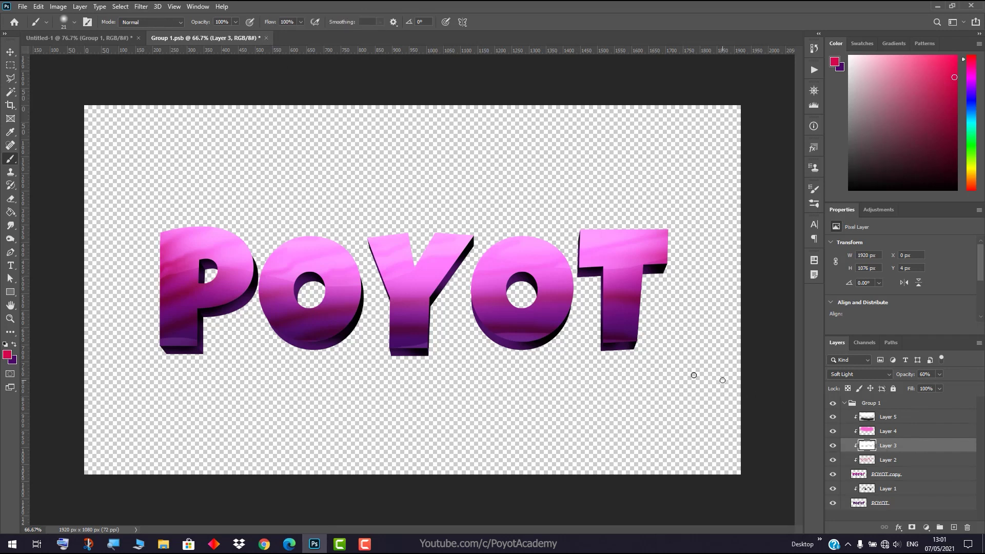
pyautogui.click(266, 38)
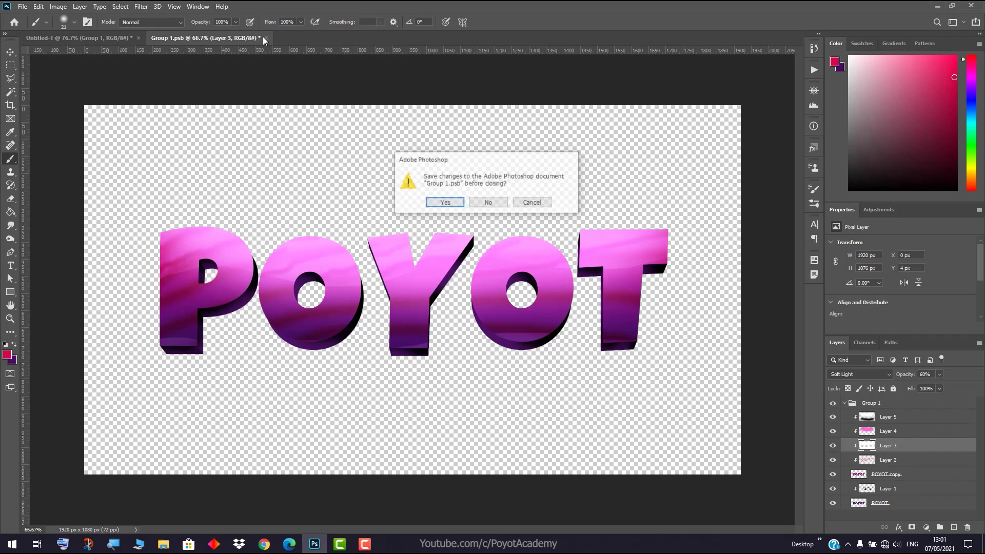
pyautogui.click(483, 204)
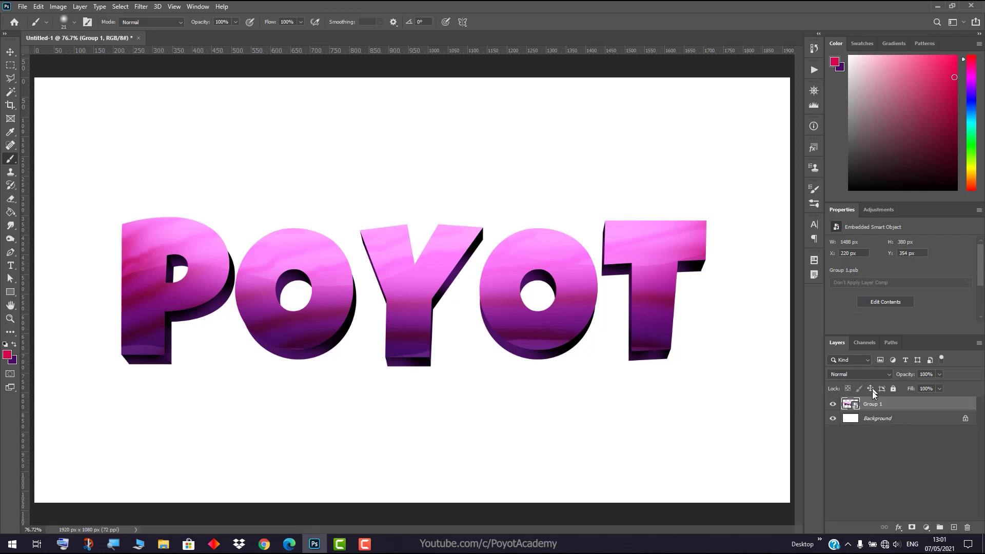
# - Add a Multiply drop shadow to the Group 1 smart object at 100% opacity, 119° angle, 6 px distance and 13 px size, comparing before and after
pyautogui.doubleClick(895, 407)
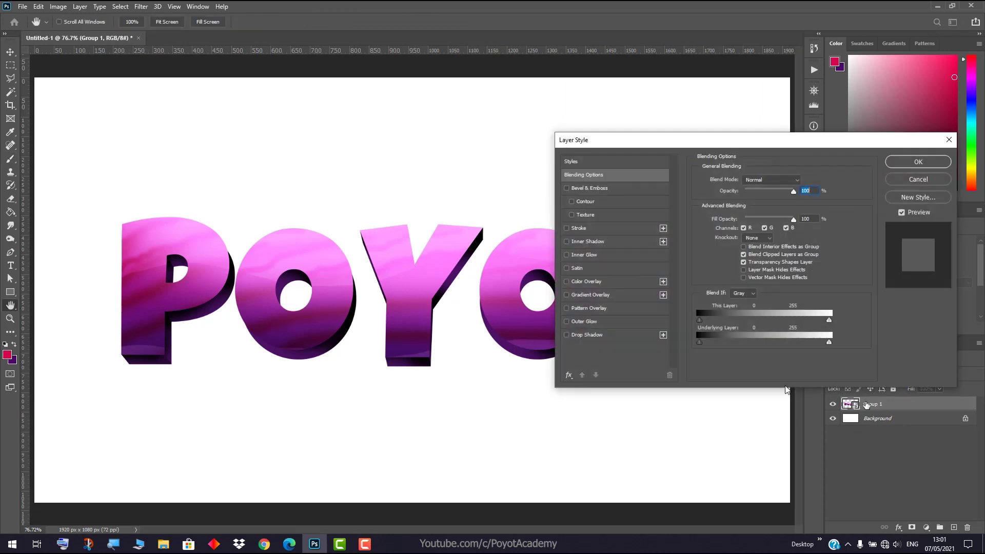
pyautogui.click(610, 335)
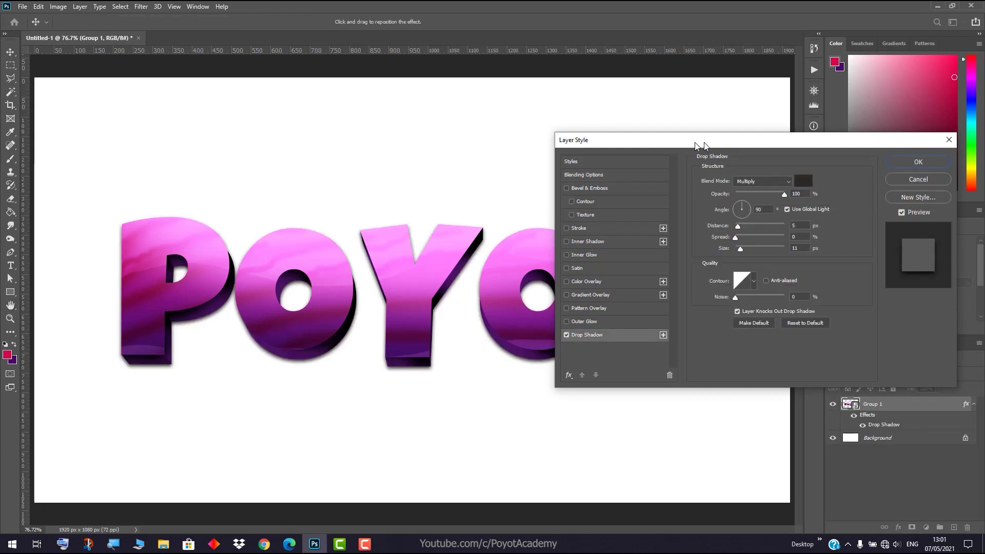
pyautogui.moveTo(704, 141); pyautogui.dragTo(811, 204)
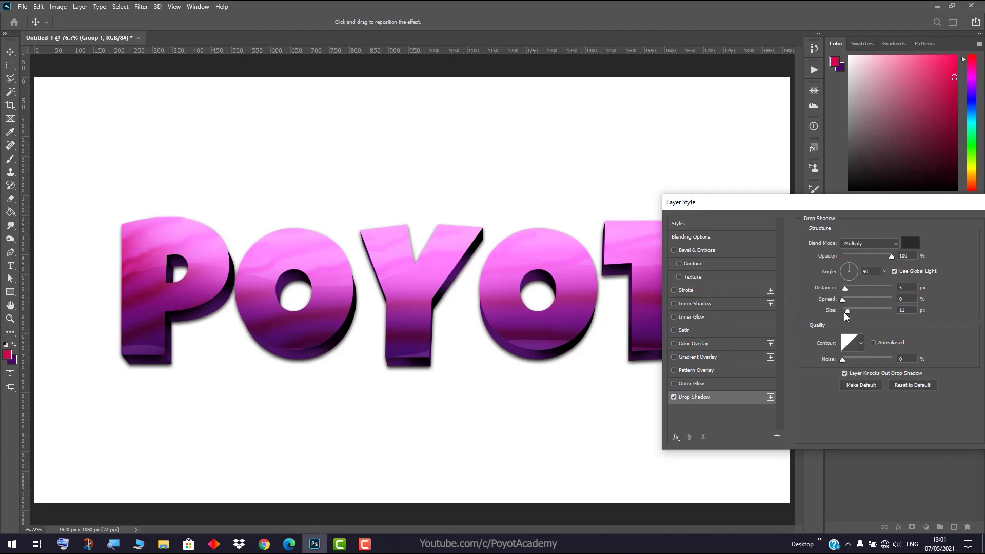
pyautogui.moveTo(848, 312); pyautogui.dragTo(847, 293)
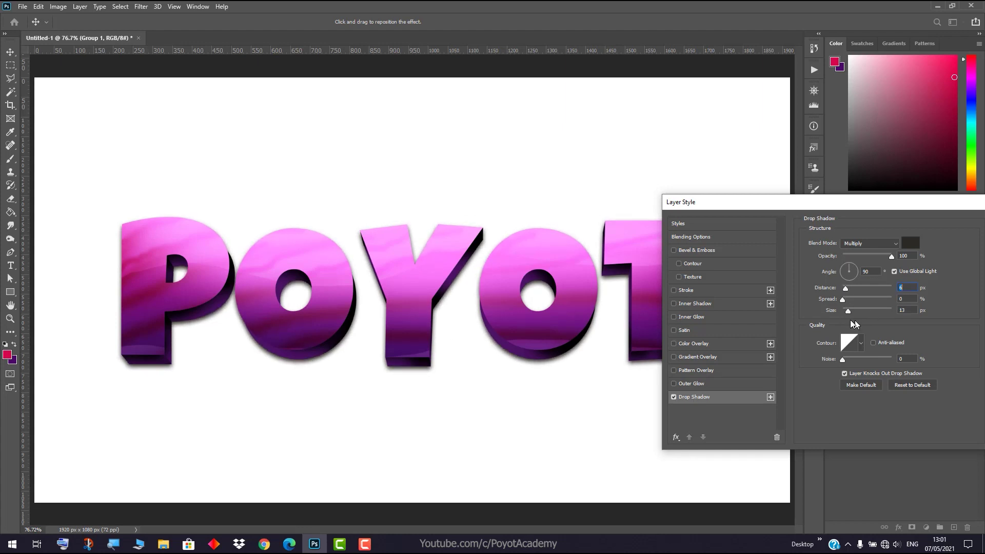
pyautogui.moveTo(849, 271); pyautogui.dragTo(847, 271)
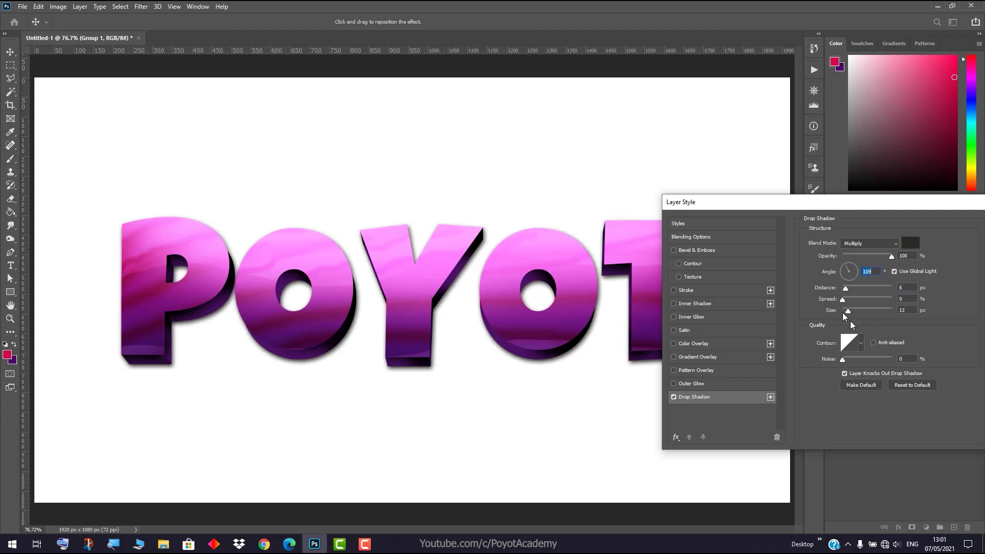
pyautogui.moveTo(888, 202); pyautogui.dragTo(677, 219)
pyautogui.click(808, 242)
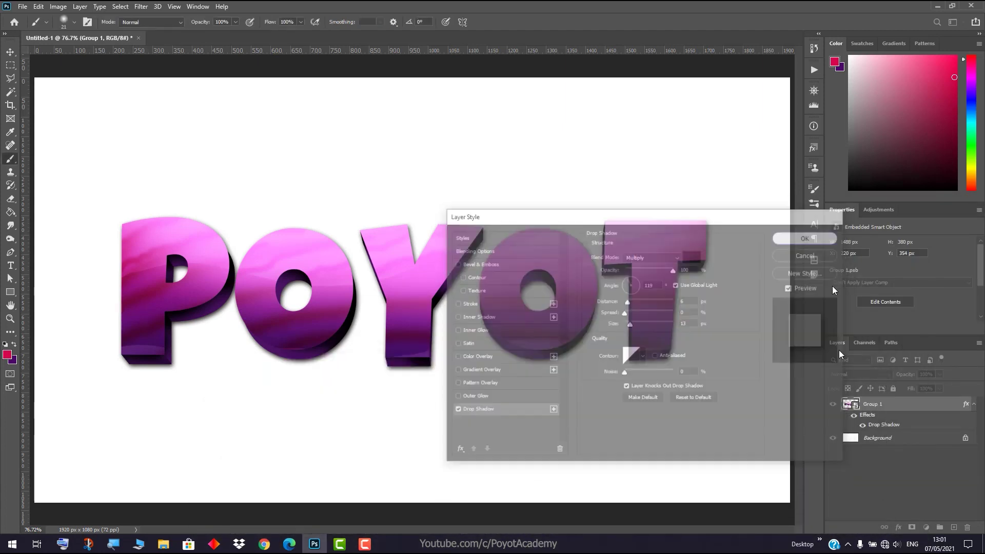
pyautogui.click(854, 417)
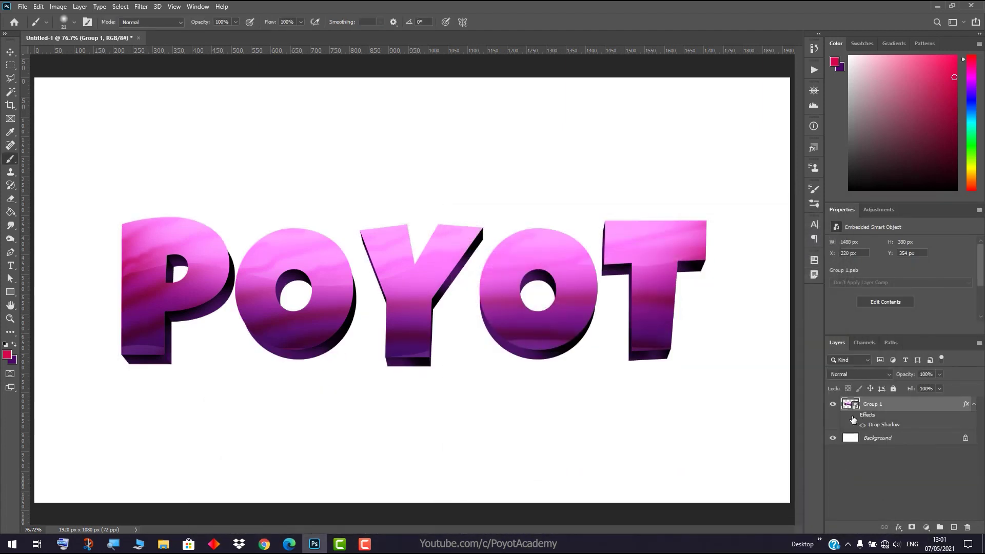
pyautogui.click(853, 417)
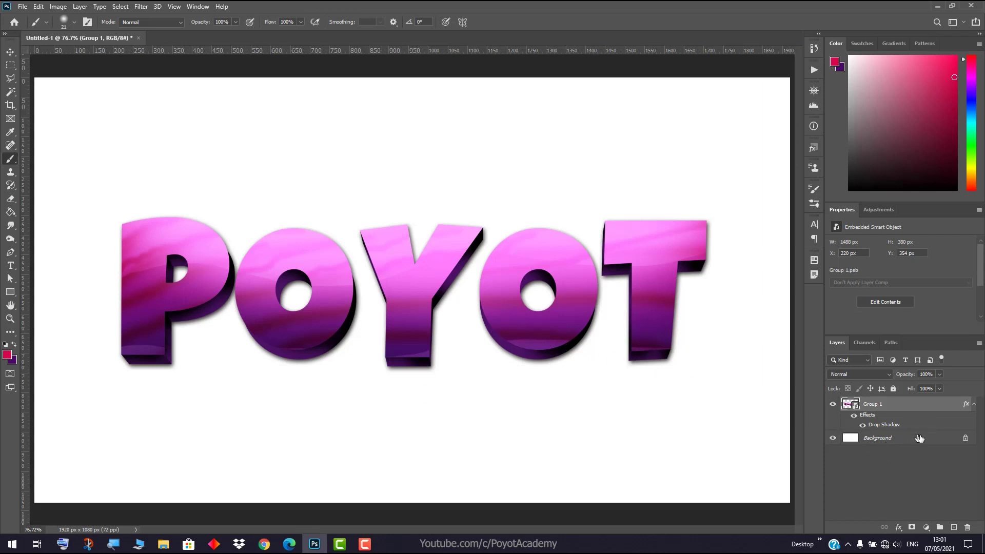
pyautogui.click(139, 7)
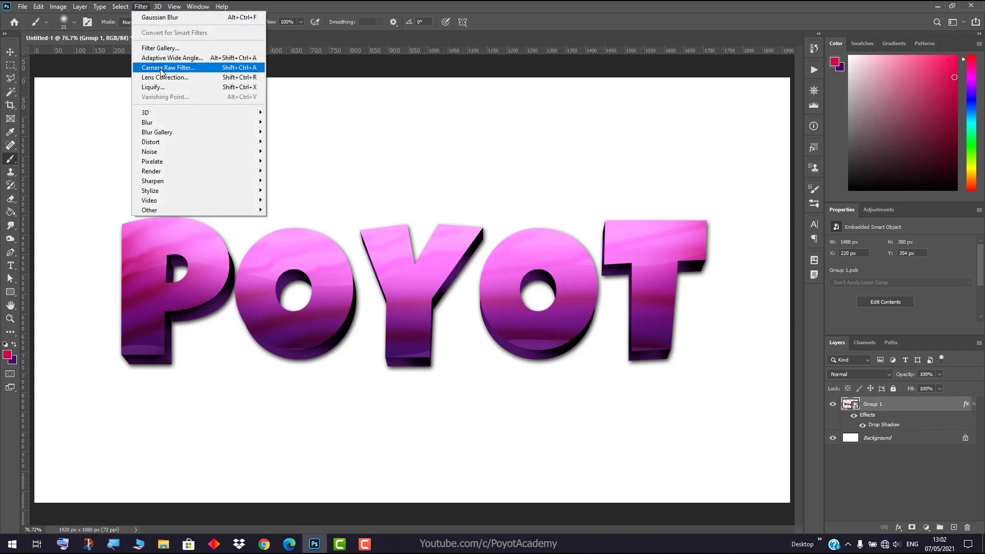
pyautogui.press('Escape')
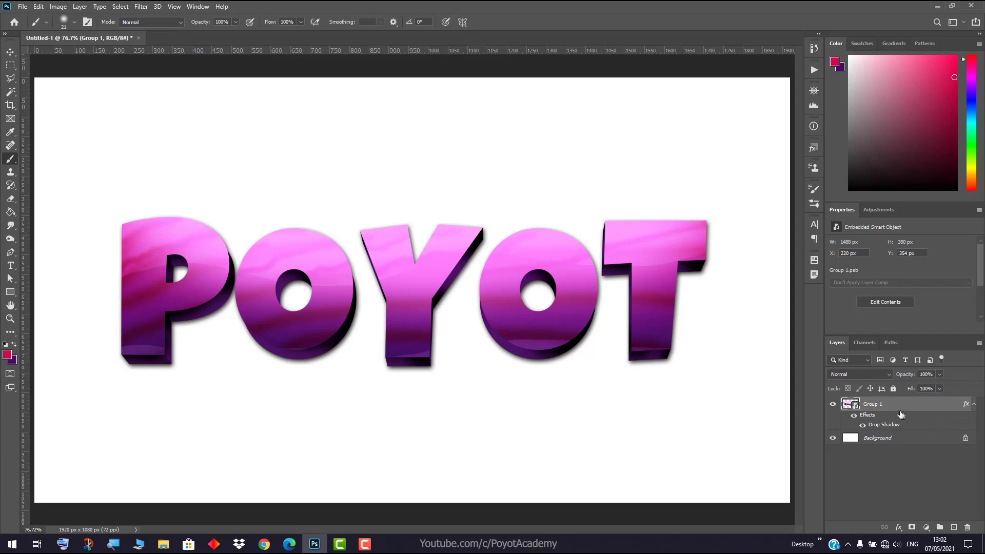
# - Convert the locked Background into a regular layer, keeping the name Layer 0
pyautogui.click(885, 438)
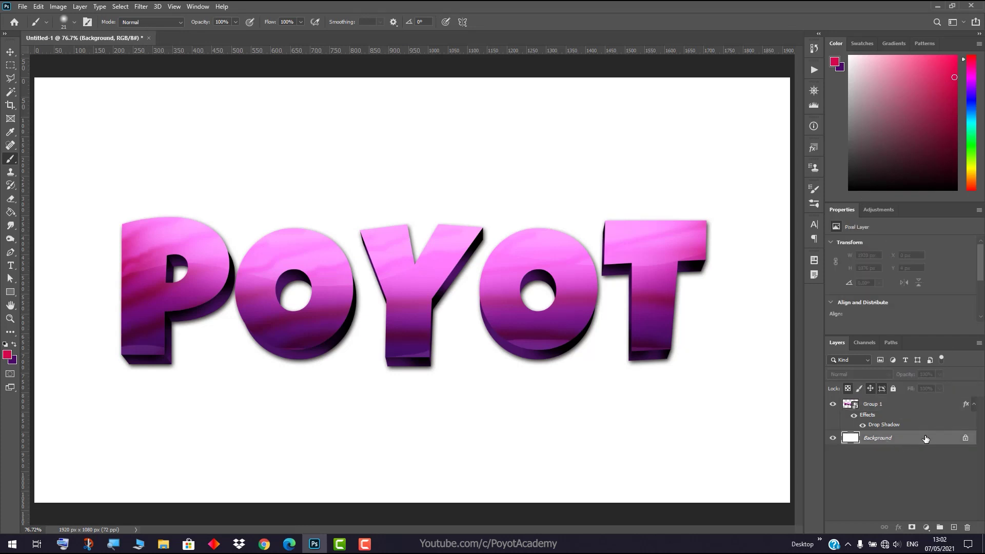
pyautogui.doubleClick(938, 446)
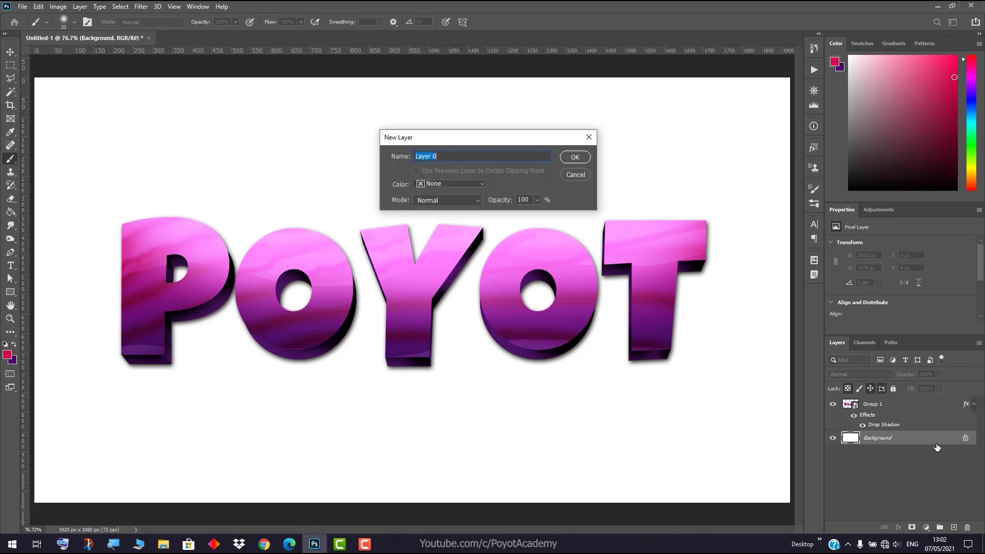
pyautogui.click(575, 158)
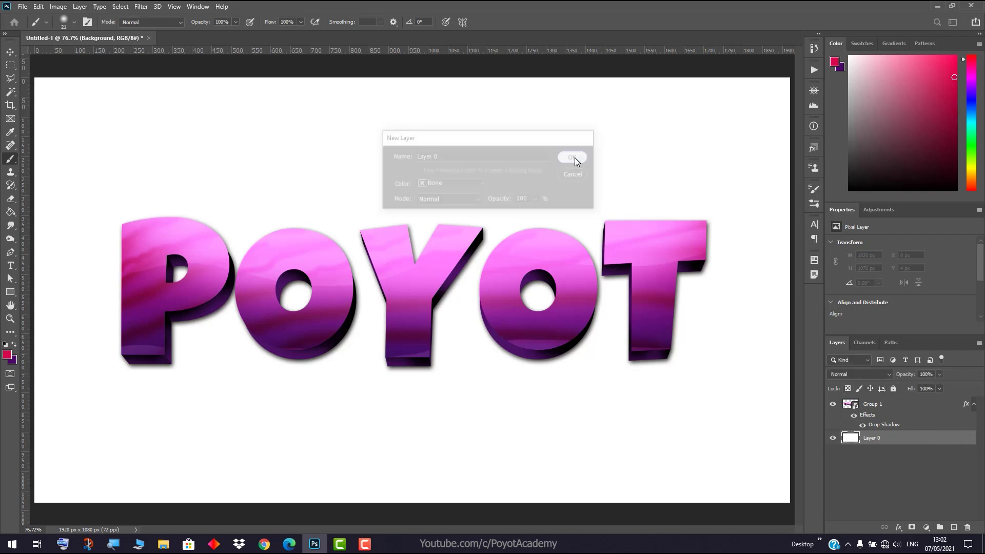
# - Add a linear pink-to-purple gradient overlay at 90° and 100% opacity to Layer 0
pyautogui.doubleClick(905, 442)
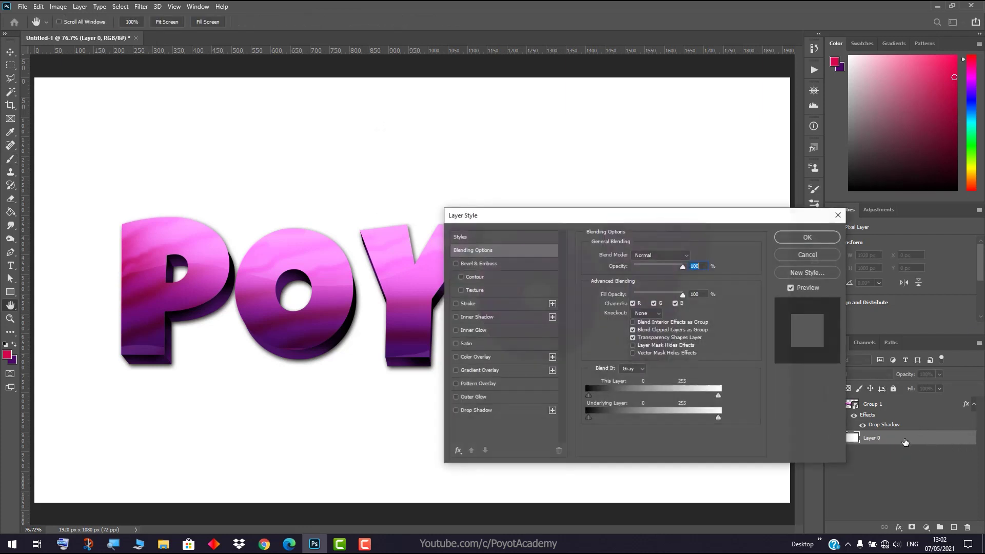
pyautogui.click(481, 374)
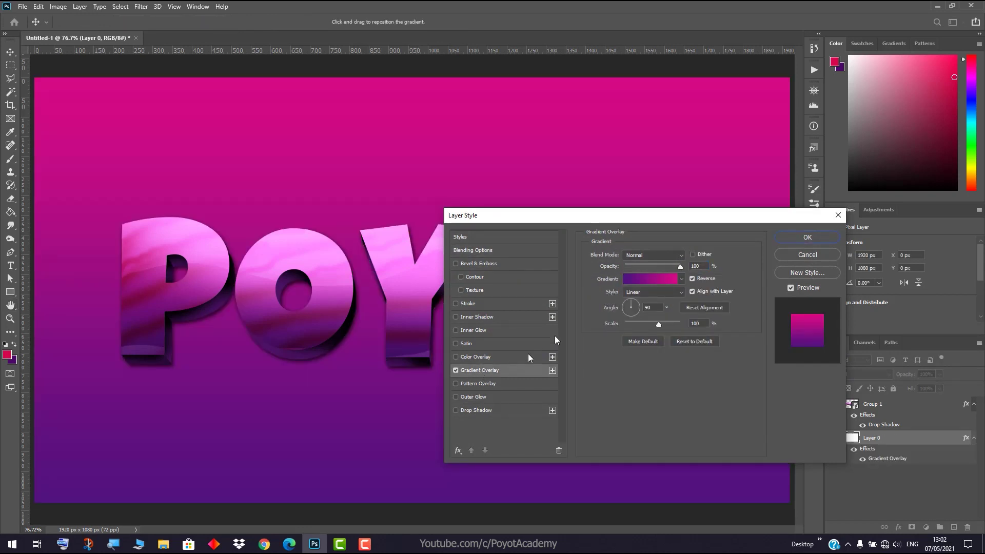
pyautogui.moveTo(640, 217); pyautogui.dragTo(704, 220)
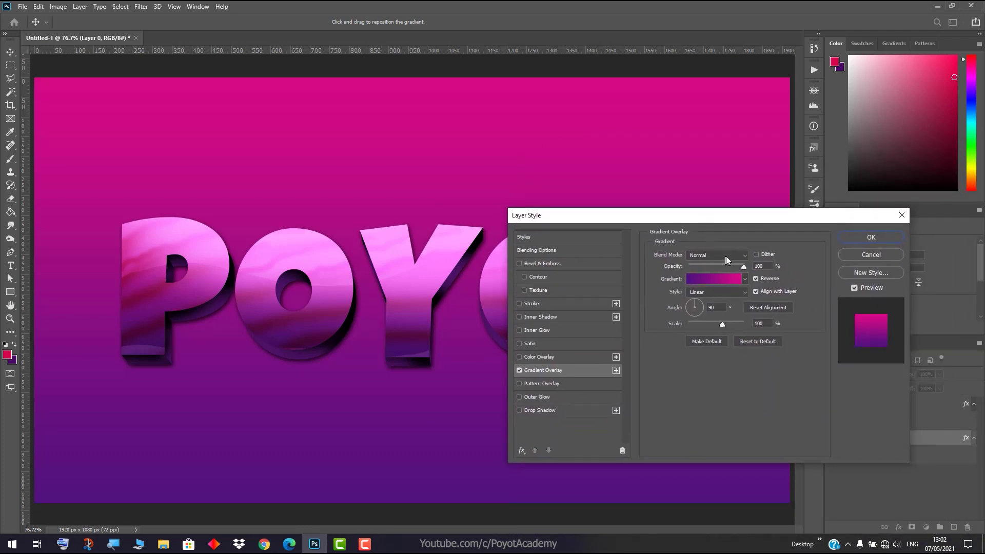
pyautogui.click(745, 280)
pyautogui.moveTo(762, 319); pyautogui.dragTo(758, 300)
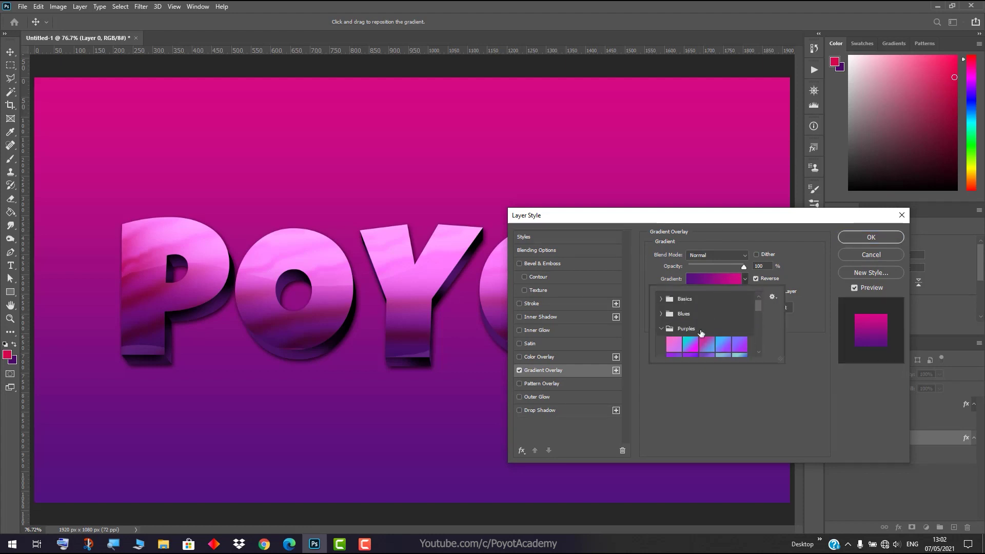
pyautogui.click(662, 330)
pyautogui.click(824, 355)
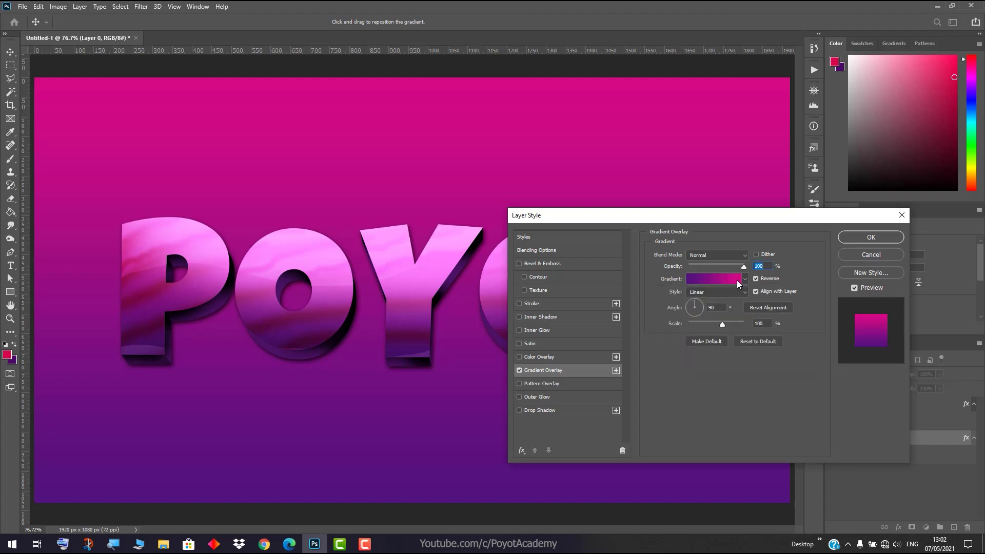
pyautogui.click(736, 280)
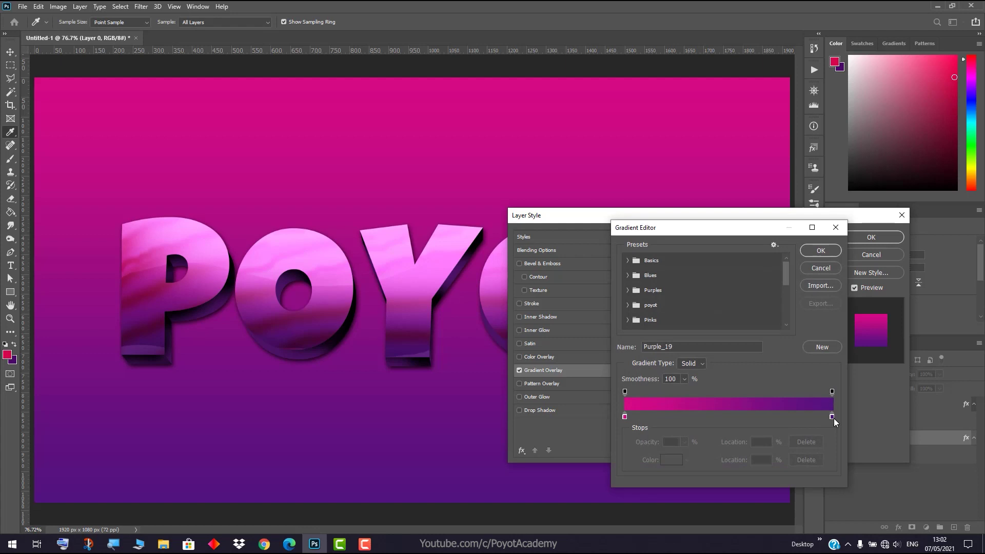
pyautogui.doubleClick(625, 417)
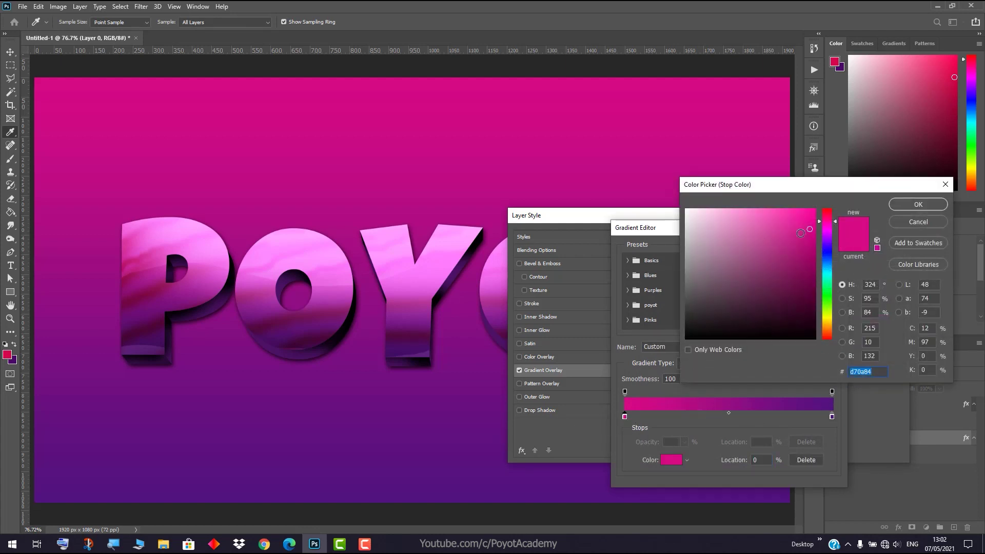
pyautogui.click(898, 223)
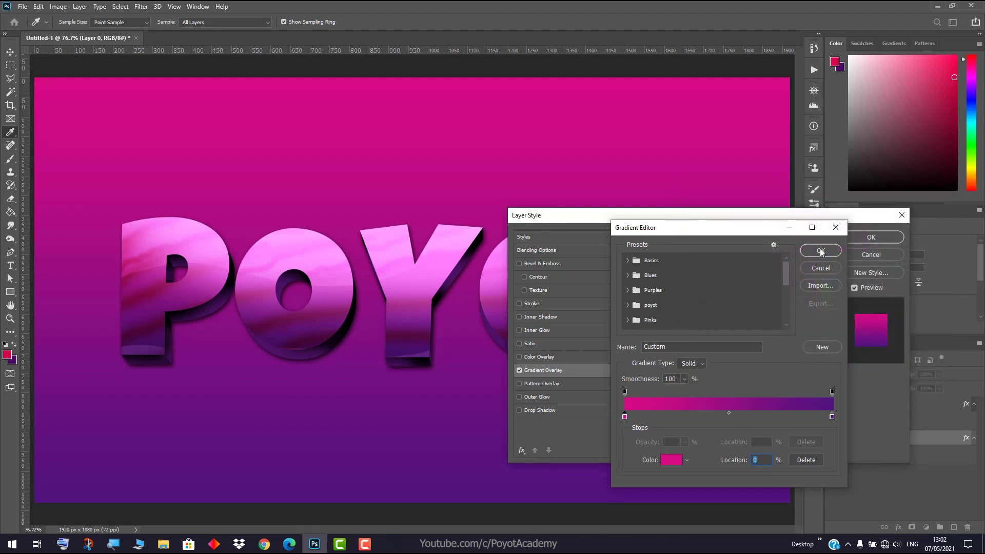
pyautogui.click(822, 268)
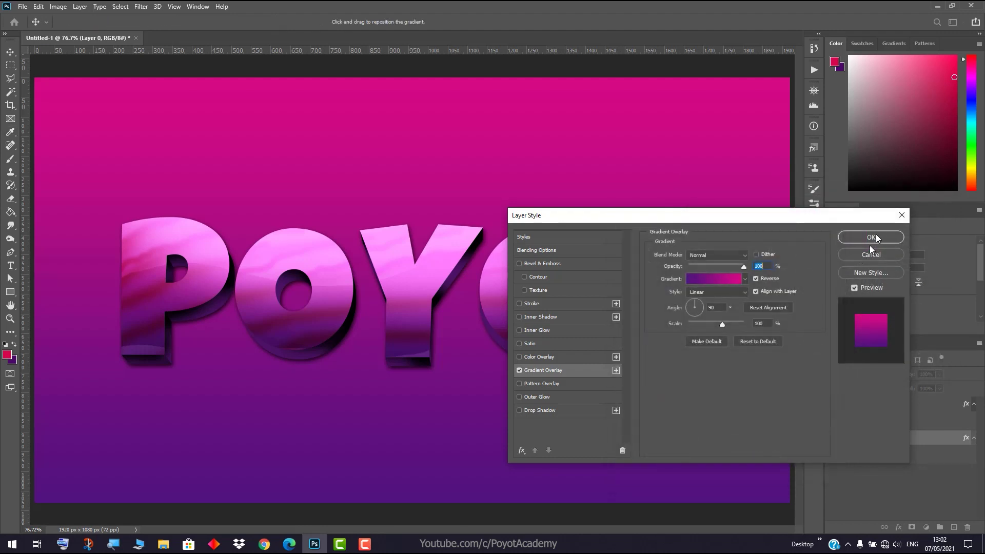
# - Accept the gradient overlay on Layer 0 and lower the layer's opacity to 90%
pyautogui.click(873, 237)
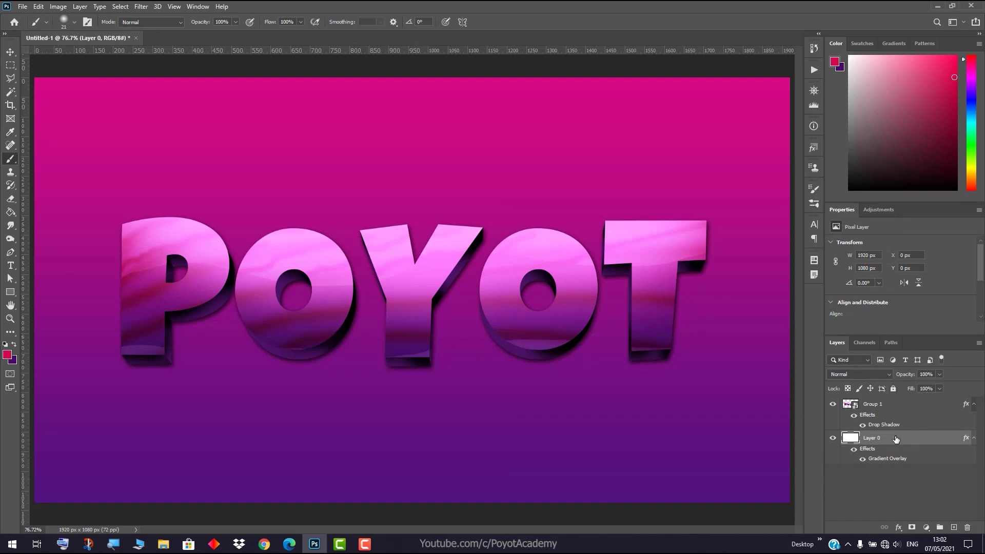
pyautogui.moveTo(900, 380); pyautogui.dragTo(894, 377)
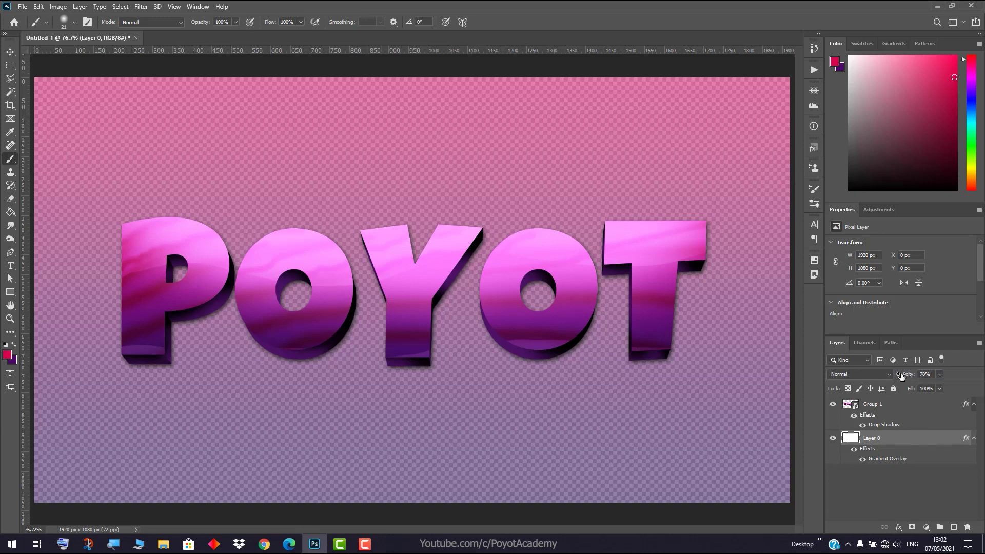
pyautogui.moveTo(901, 377); pyautogui.dragTo(903, 377)
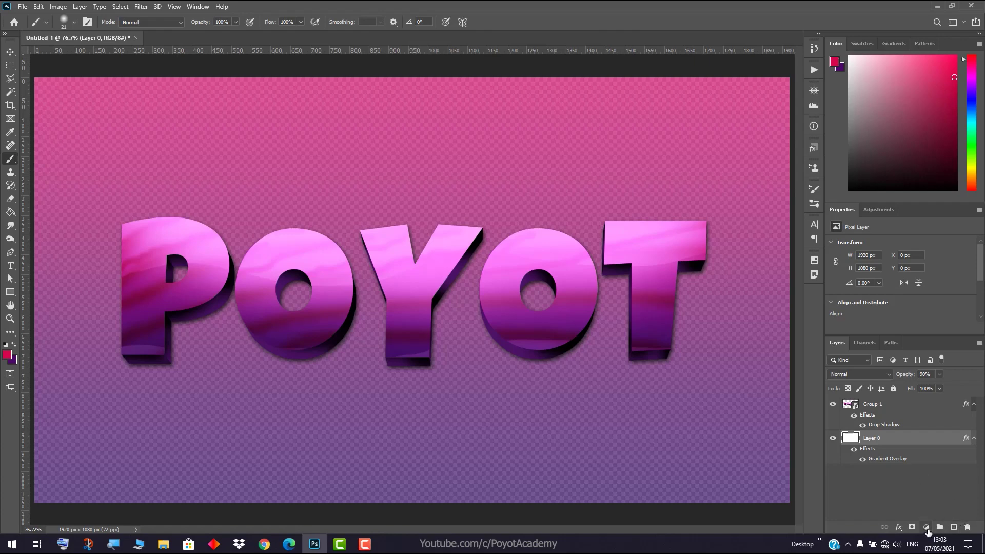
# - Create a white (ffffff) solid color fill layer and place it beneath Layer 0
pyautogui.click(927, 528)
pyautogui.click(927, 528)
pyautogui.click(927, 529)
pyautogui.click(922, 350)
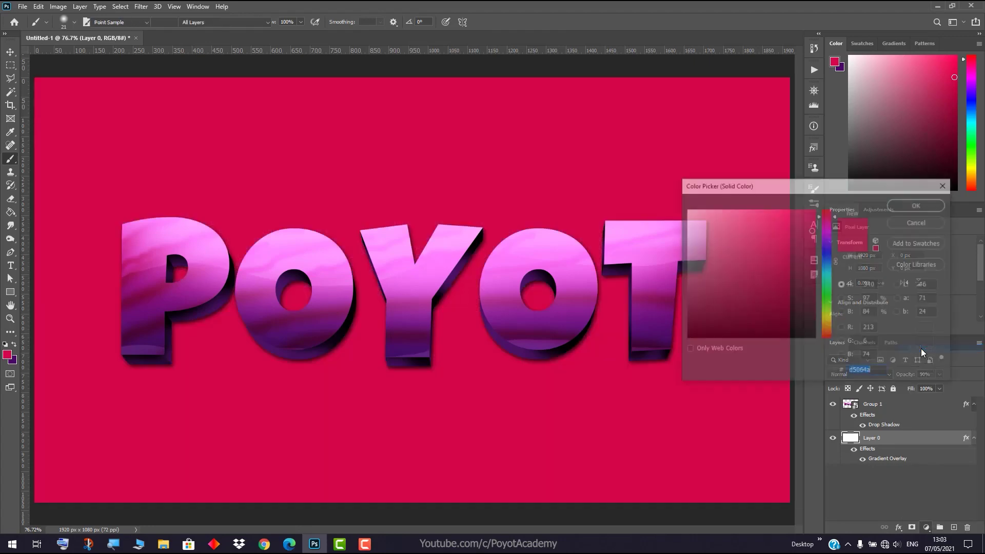
pyautogui.click(686, 209)
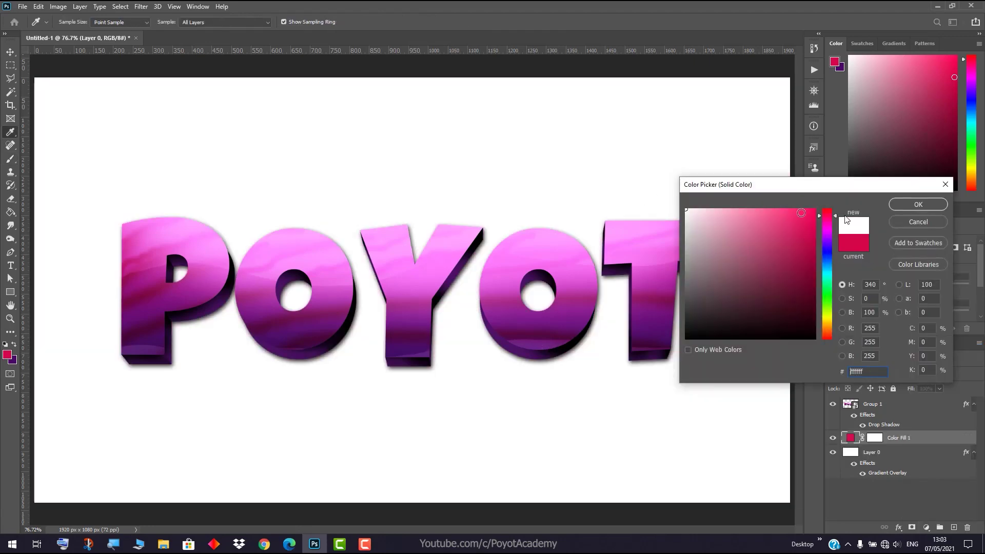
pyautogui.click(918, 204)
pyautogui.moveTo(906, 440); pyautogui.dragTo(905, 480)
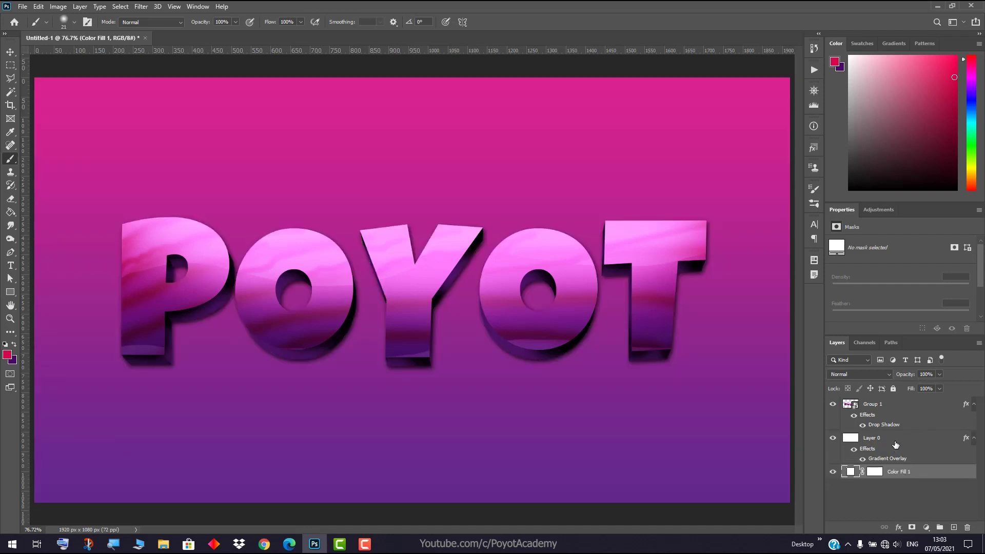
# - Hide the Color Fill 1 layer and set Layer 0's opacity to 100%, ending with Group 1 selected
pyautogui.click(896, 444)
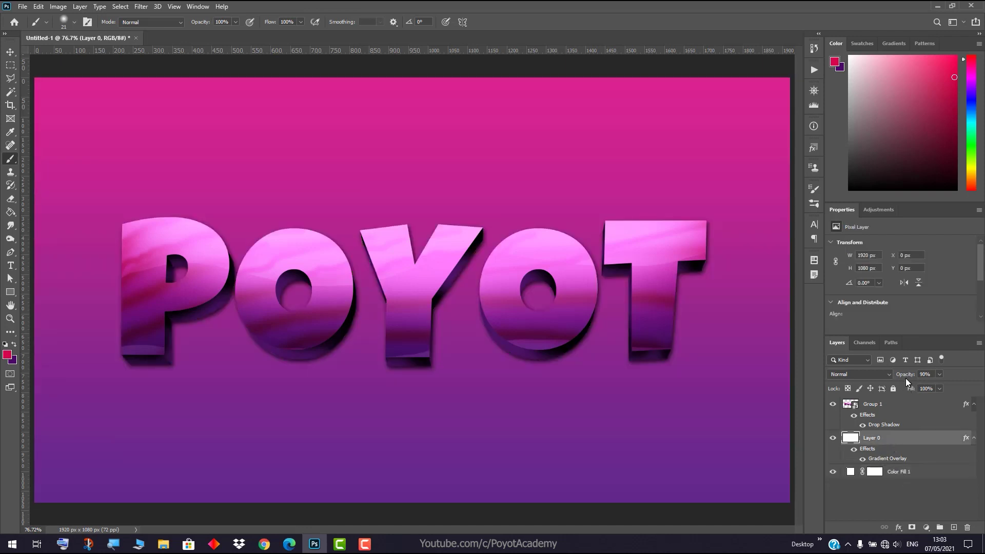
pyautogui.moveTo(906, 378); pyautogui.dragTo(891, 378)
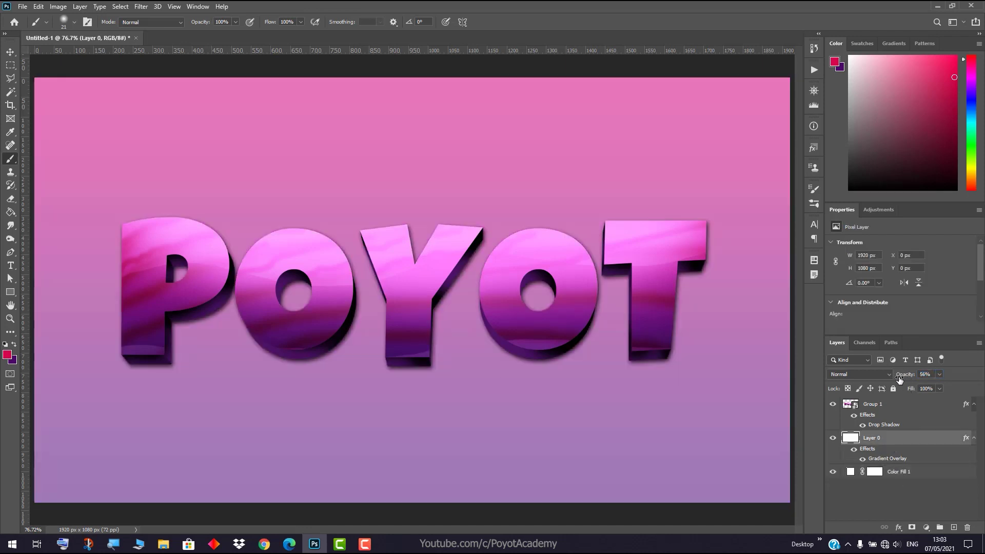
pyautogui.click(834, 472)
pyautogui.moveTo(904, 375); pyautogui.dragTo(962, 380)
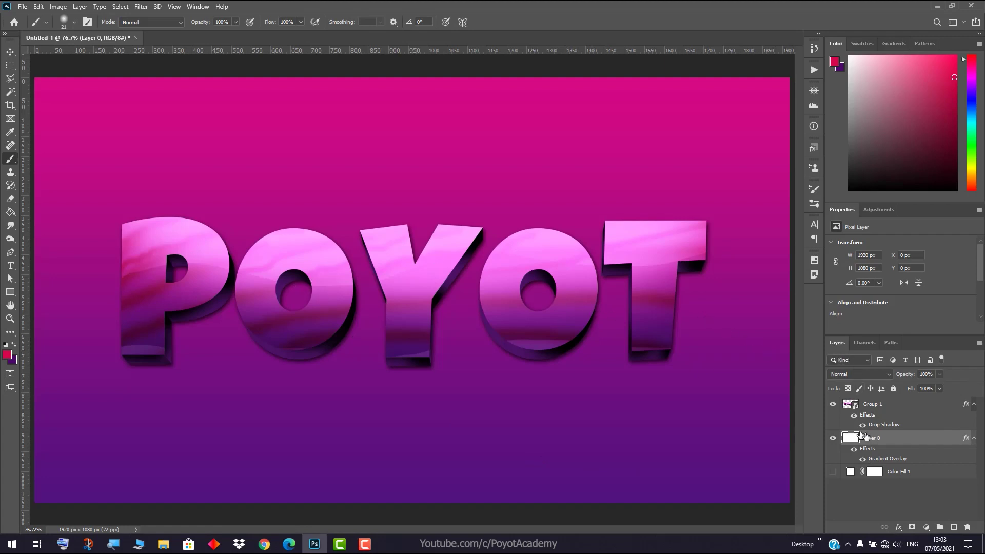
pyautogui.click(893, 407)
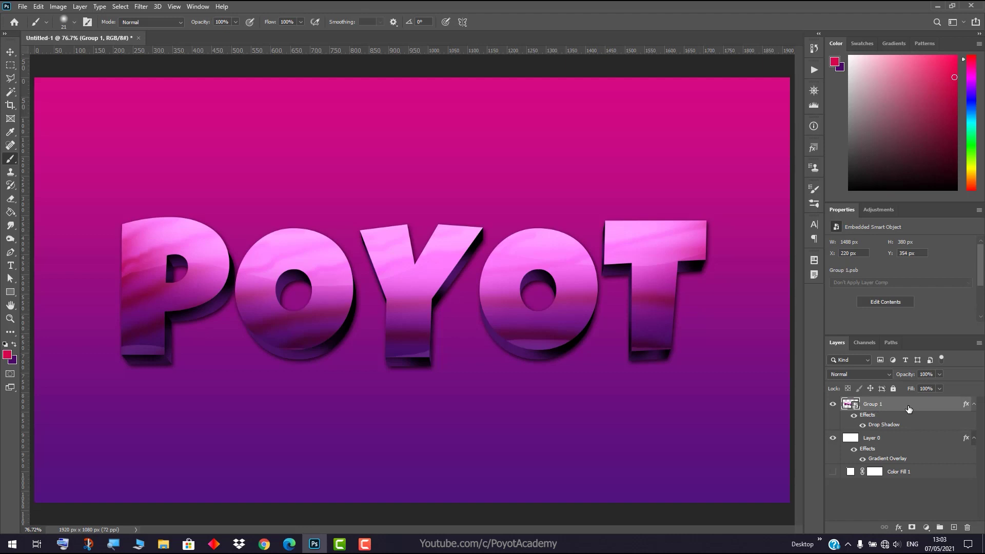
# - Open the Camera Raw Filter on the Group 1 smart object and start a new Adjustment Brush adjustment
pyautogui.click(142, 7)
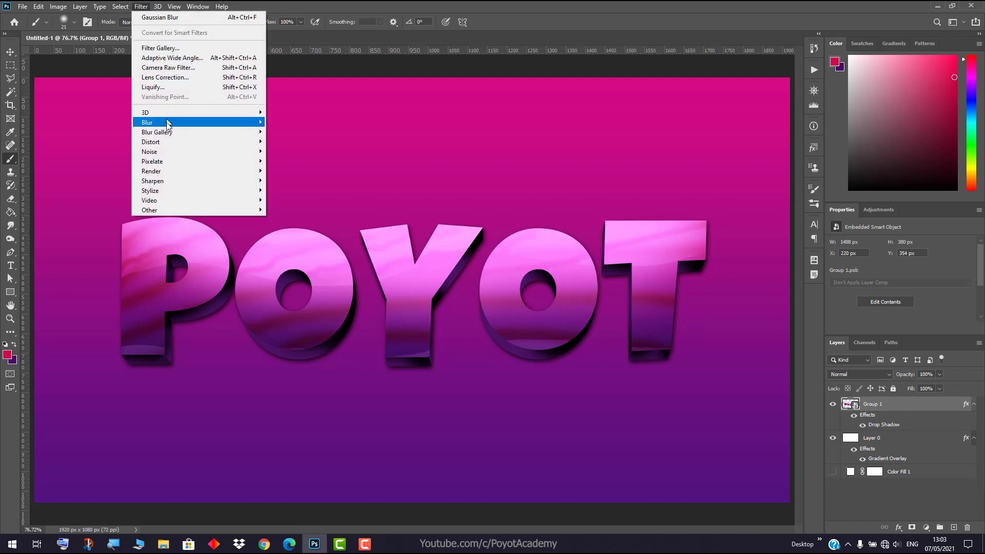
pyautogui.moveTo(166, 125)
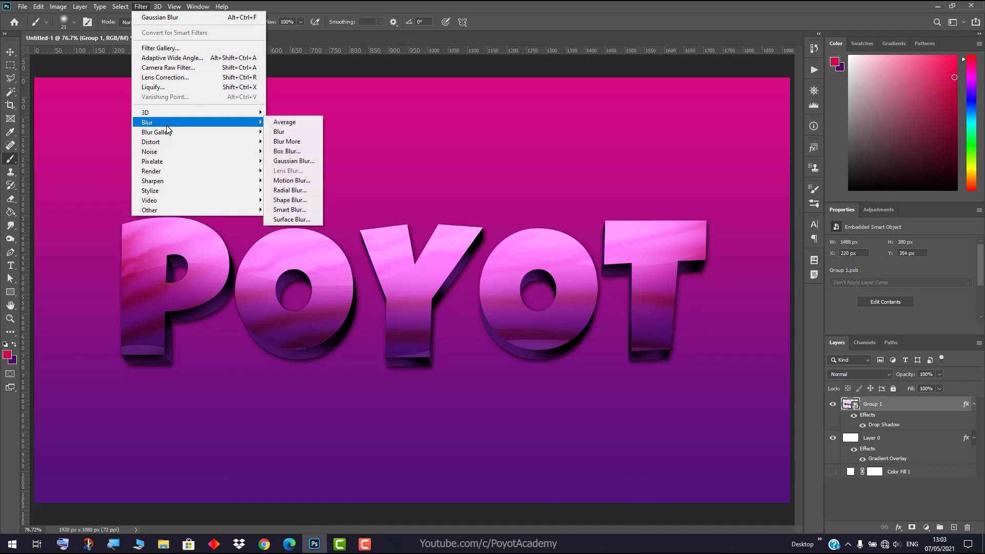
pyautogui.click(177, 68)
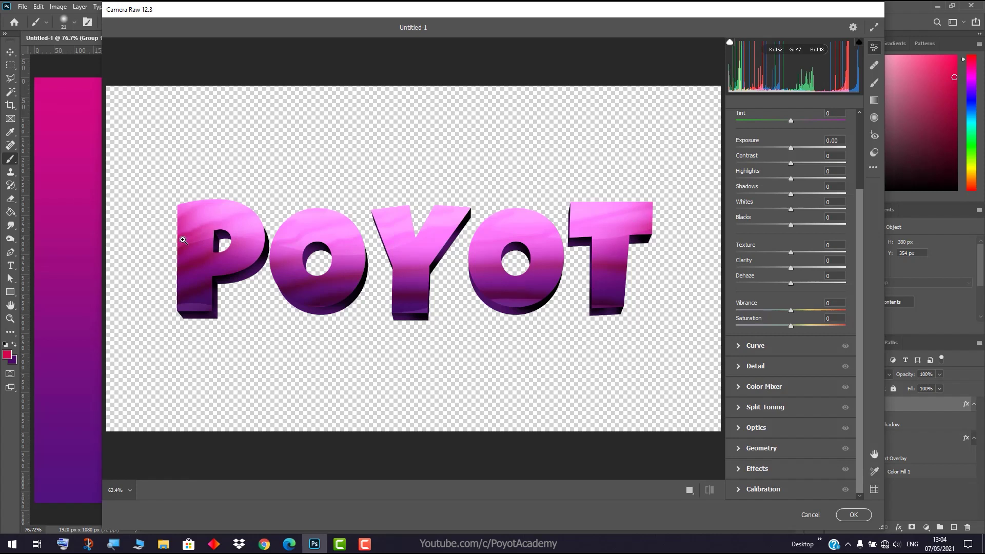
pyautogui.moveTo(861, 250); pyautogui.dragTo(861, 177)
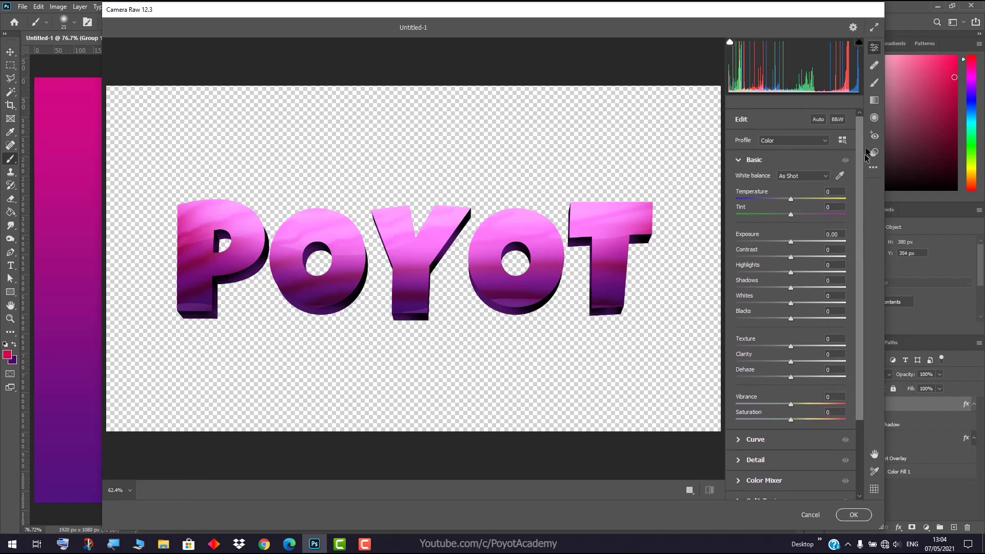
pyautogui.click(876, 87)
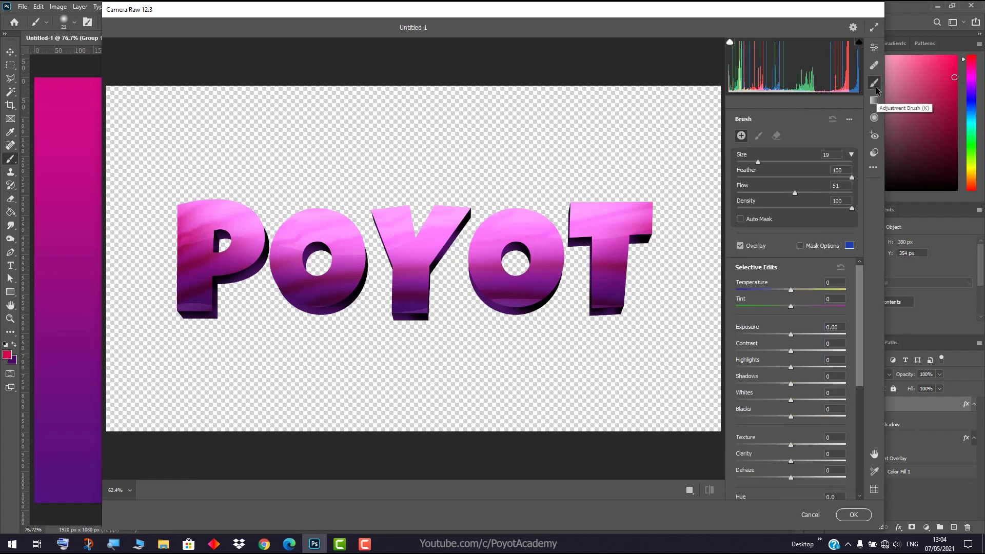
pyautogui.click(741, 136)
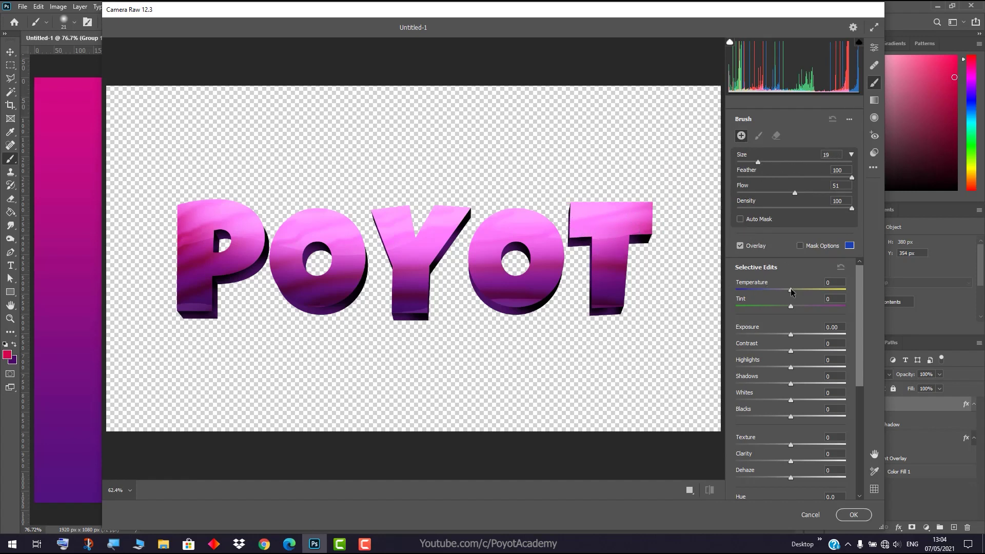
# - Set the adjustment brush temperature to -41 and paint over the last three letters, Y, O and T
pyautogui.moveTo(792, 294); pyautogui.dragTo(769, 294)
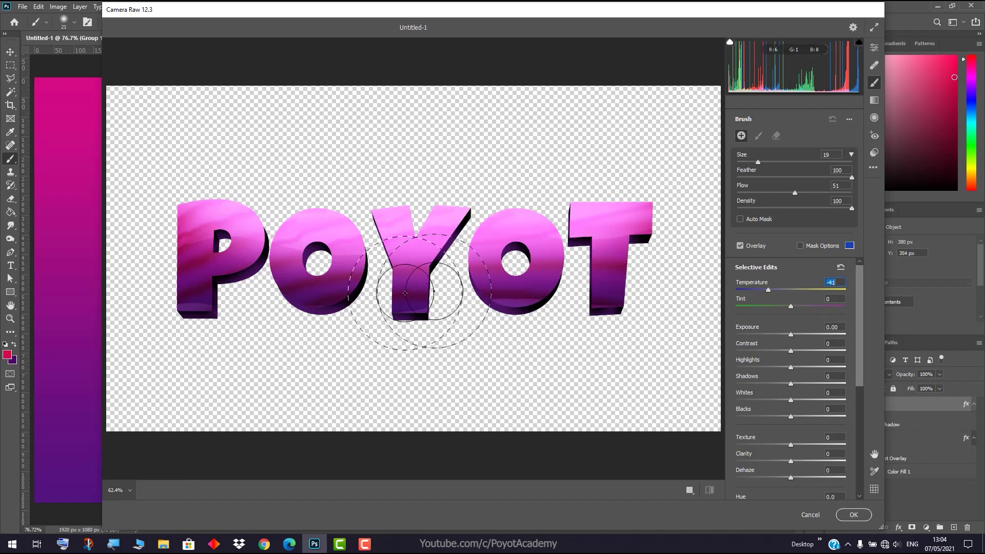
pyautogui.click(645, 206)
pyautogui.moveTo(645, 206)
pyautogui.mouseDown()
pyautogui.moveTo(616, 287)
pyautogui.moveTo(627, 226)
pyautogui.mouseUp()
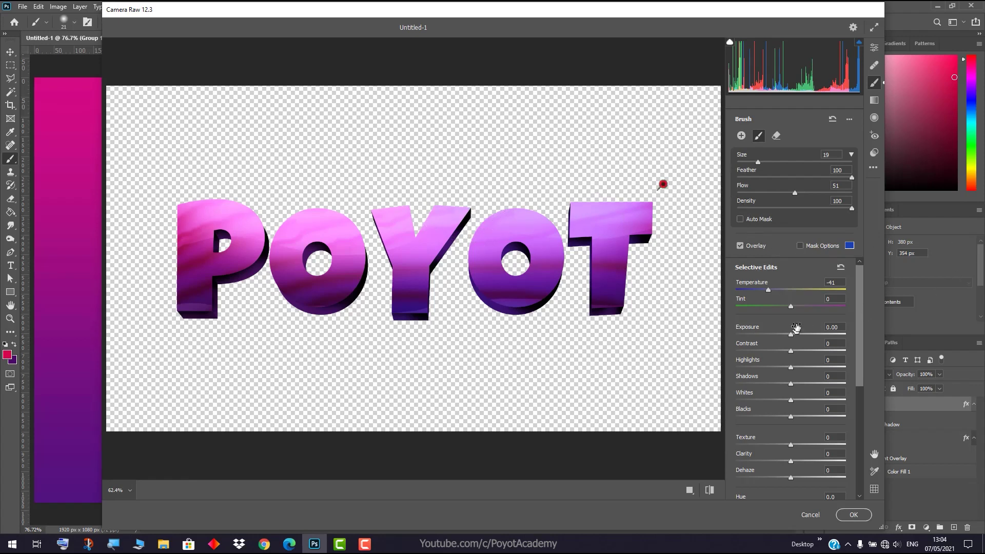
# - Reset the brushed area's temperature to 0 and shift its hue to -84.9
pyautogui.click(841, 283)
pyautogui.write('0')
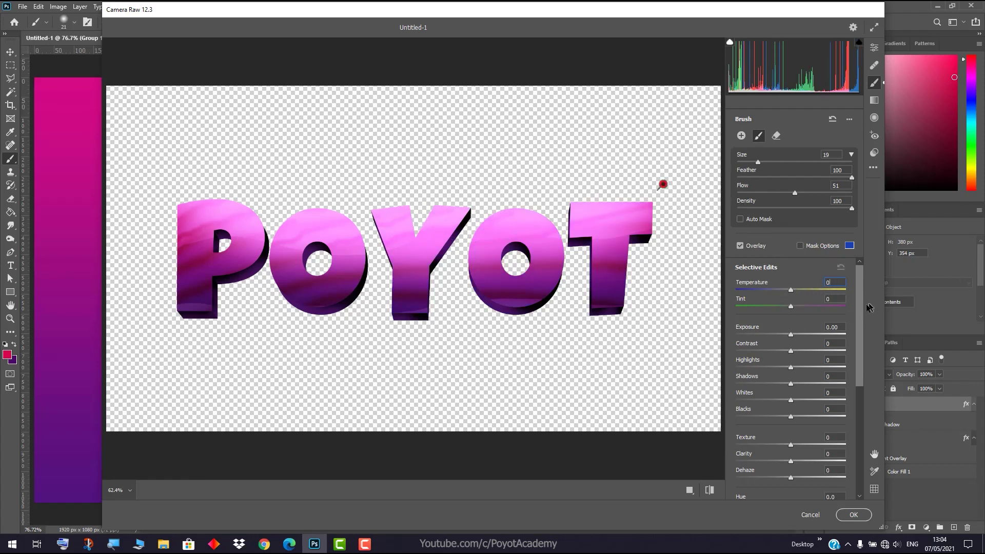
pyautogui.scroll(-3, 793, 354)
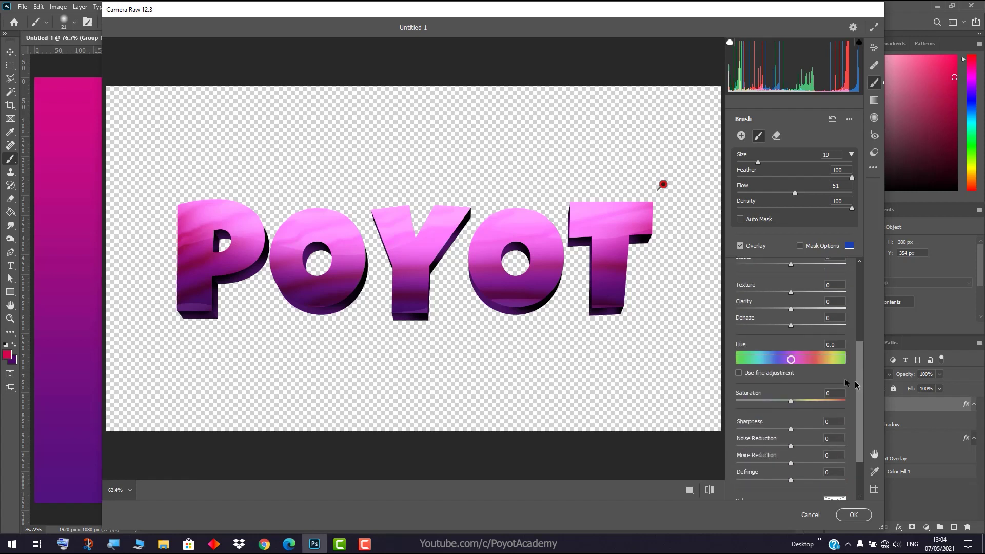
pyautogui.moveTo(785, 361); pyautogui.dragTo(765, 365)
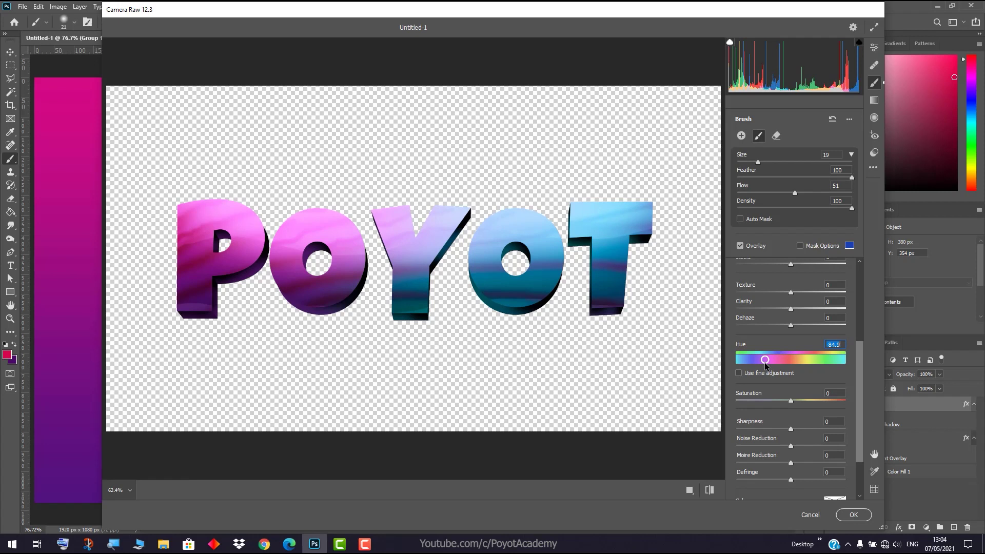
# - Fine-tune the brushed area with saturation -6, temperature -25 and tint +9
pyautogui.moveTo(861, 415); pyautogui.dragTo(862, 392)
pyautogui.moveTo(790, 447)
pyautogui.mouseDown()
pyautogui.moveTo(806, 449)
pyautogui.moveTo(772, 449)
pyautogui.moveTo(789, 449)
pyautogui.mouseUp()
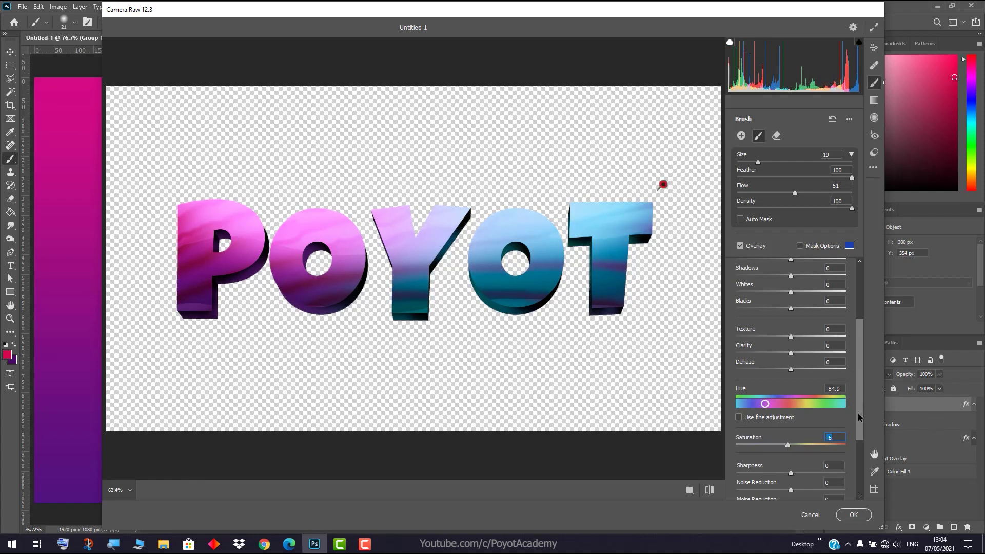
pyautogui.moveTo(861, 417); pyautogui.dragTo(864, 327)
pyautogui.moveTo(791, 290)
pyautogui.mouseDown()
pyautogui.moveTo(775, 291)
pyautogui.moveTo(777, 310)
pyautogui.moveTo(766, 311)
pyautogui.moveTo(795, 315)
pyautogui.mouseUp()
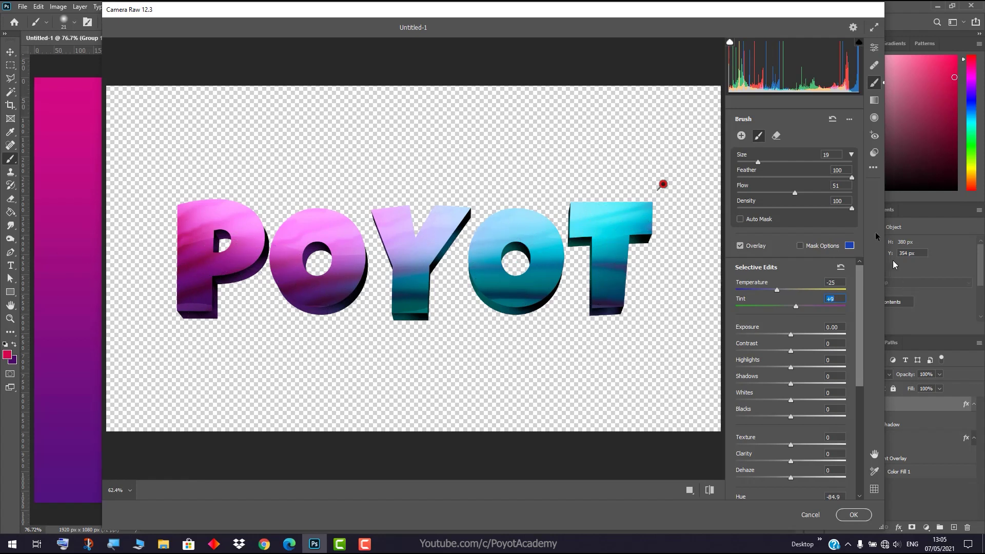
# - Set the overall Basic adjustments to temperature -14, tint +11, exposure -0.35 and saturation about -16, and apply the Camera Raw filter
pyautogui.click(874, 47)
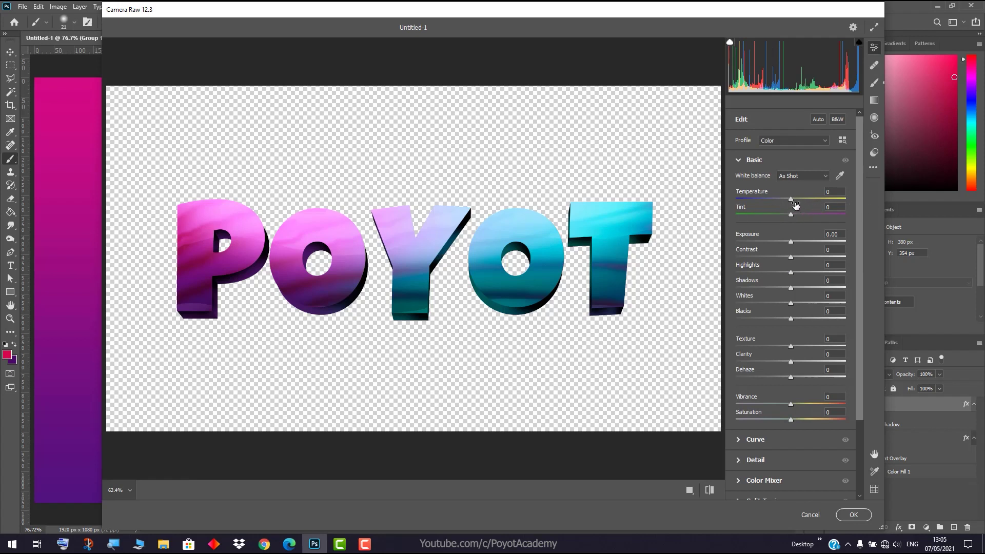
pyautogui.moveTo(791, 202); pyautogui.dragTo(786, 245)
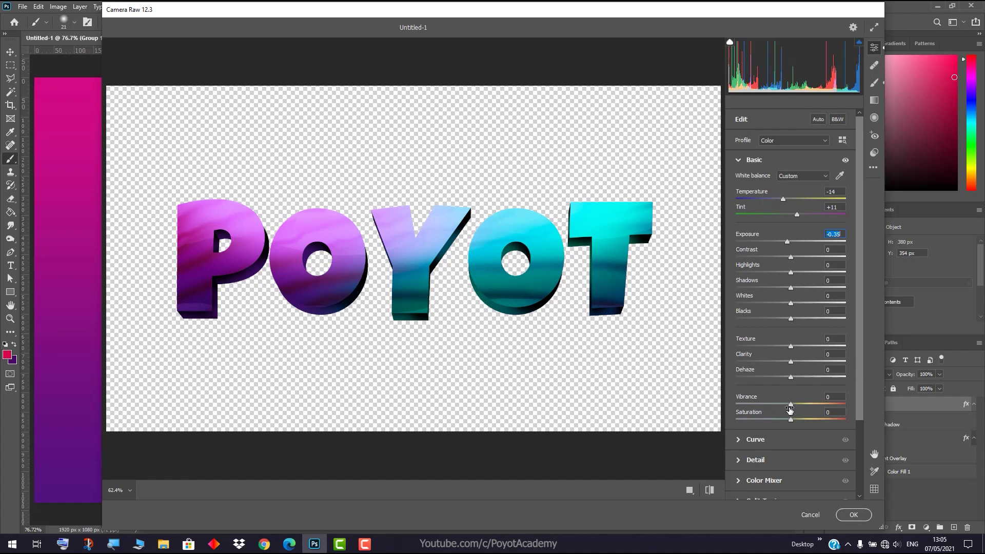
pyautogui.moveTo(790, 419); pyautogui.dragTo(737, 421)
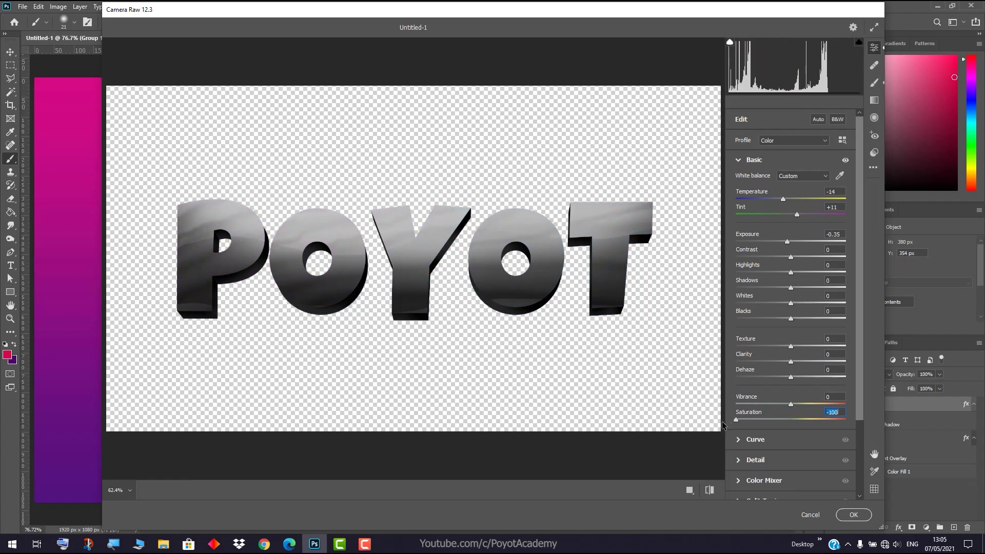
pyautogui.moveTo(736, 419); pyautogui.dragTo(783, 421)
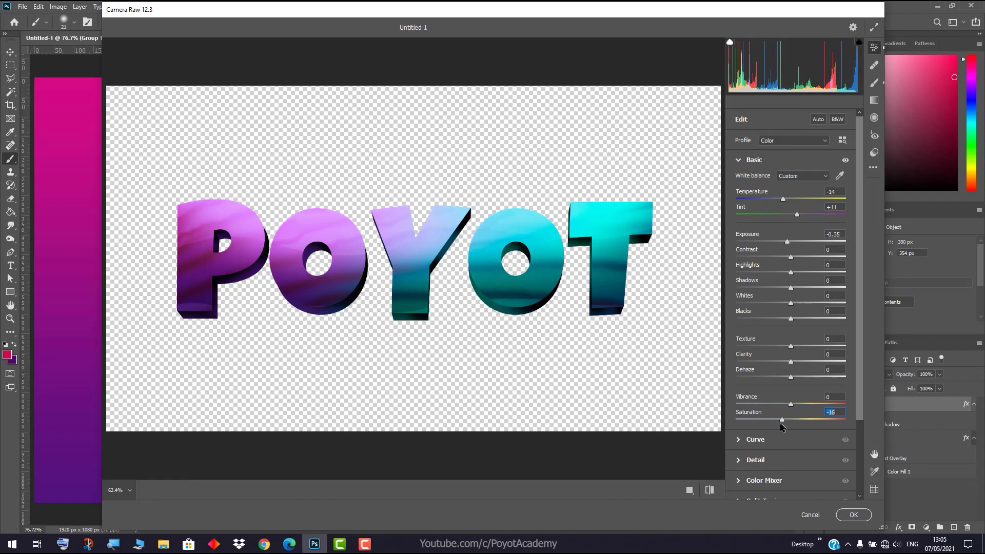
pyautogui.moveTo(782, 425); pyautogui.dragTo(780, 424)
pyautogui.click(856, 515)
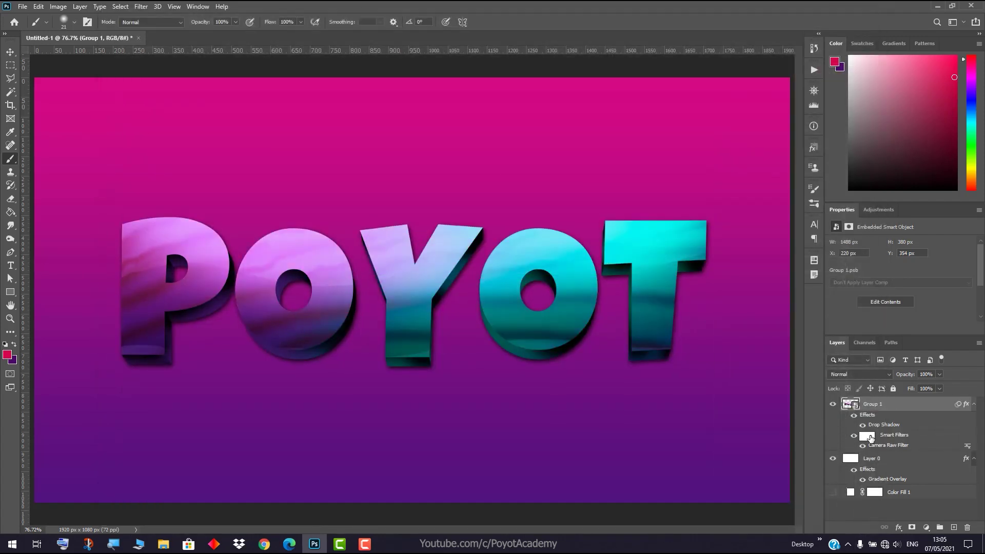